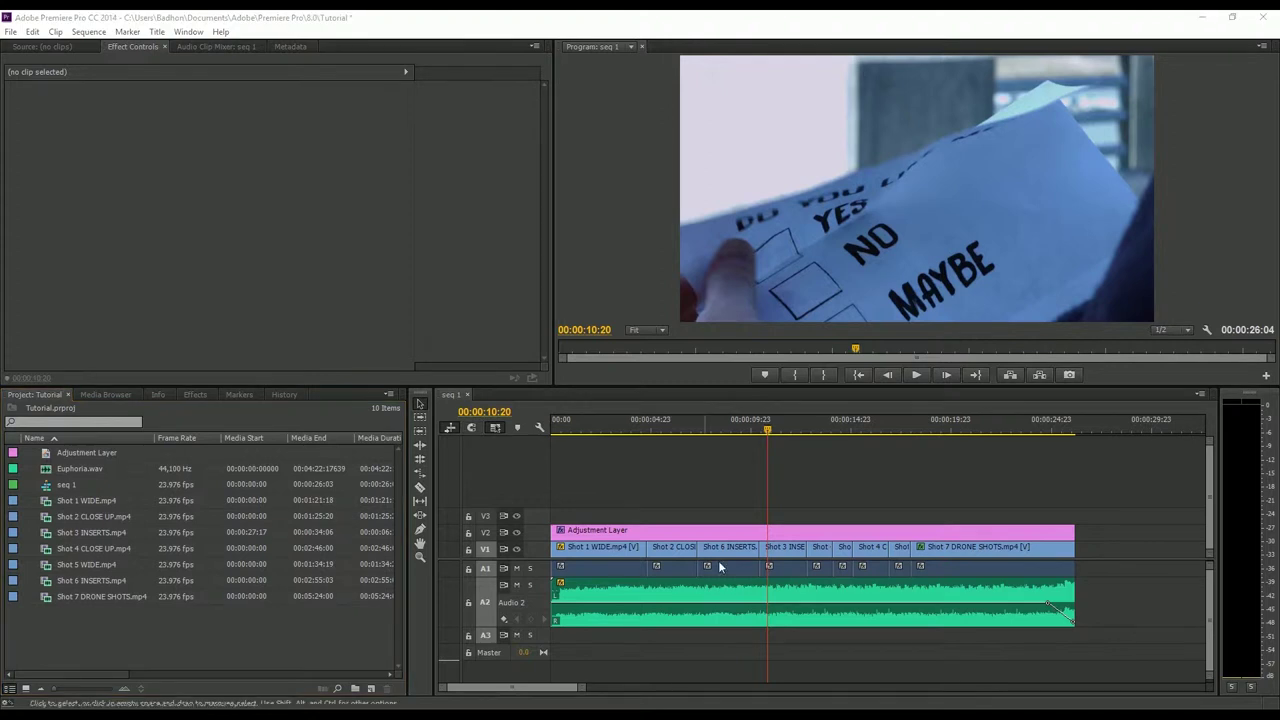
# Move the playhead to 00:00:09:07 and activate the Razor tool.
pyautogui.click(737, 424)
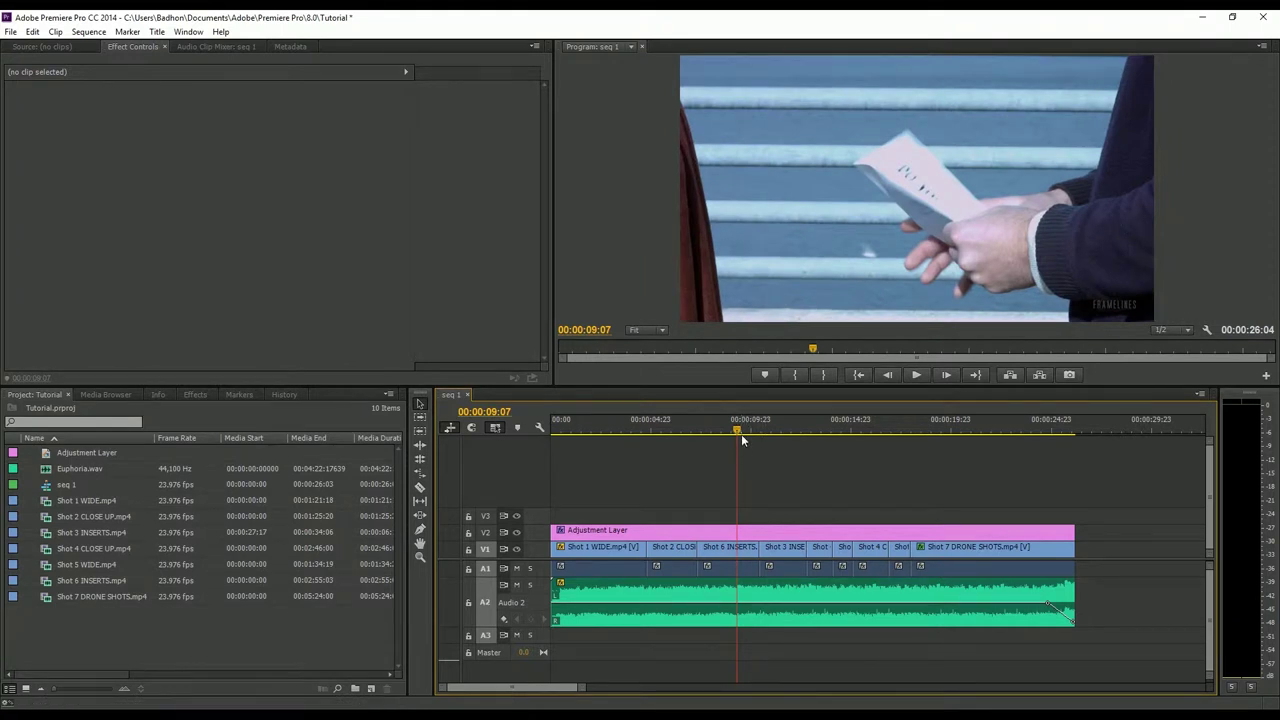
pyautogui.click(420, 487)
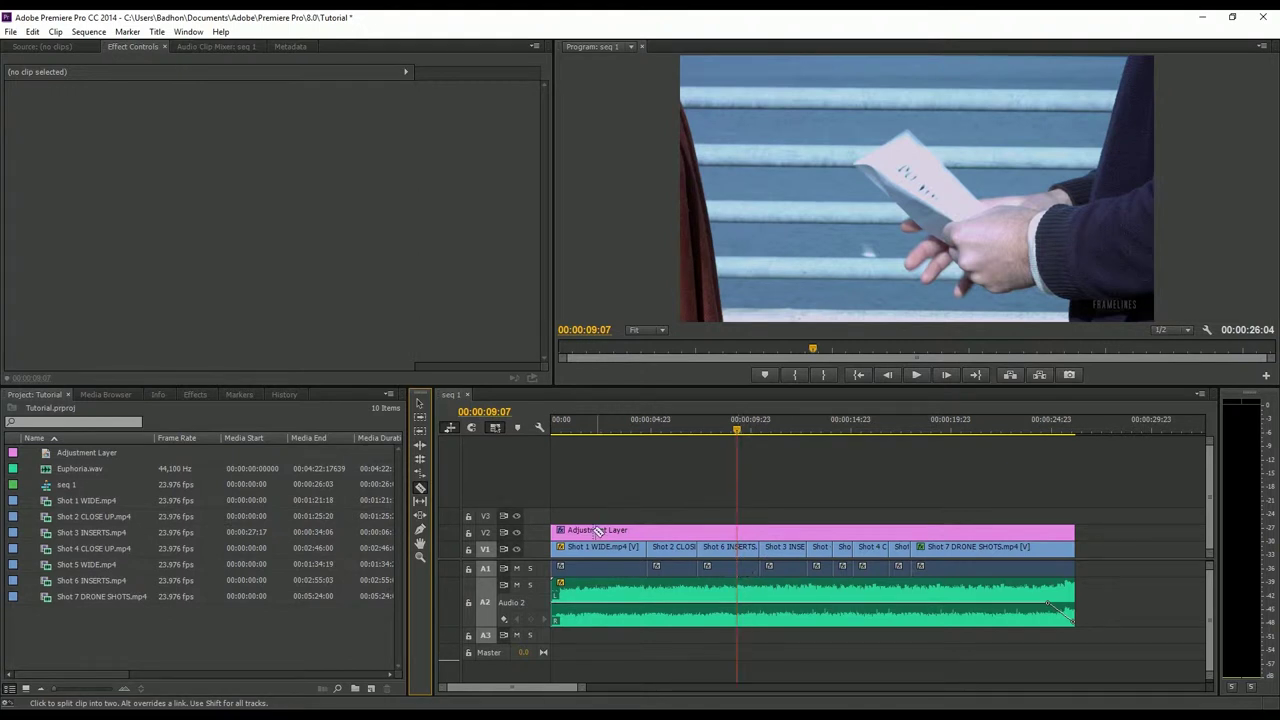
pyautogui.click(472, 430)
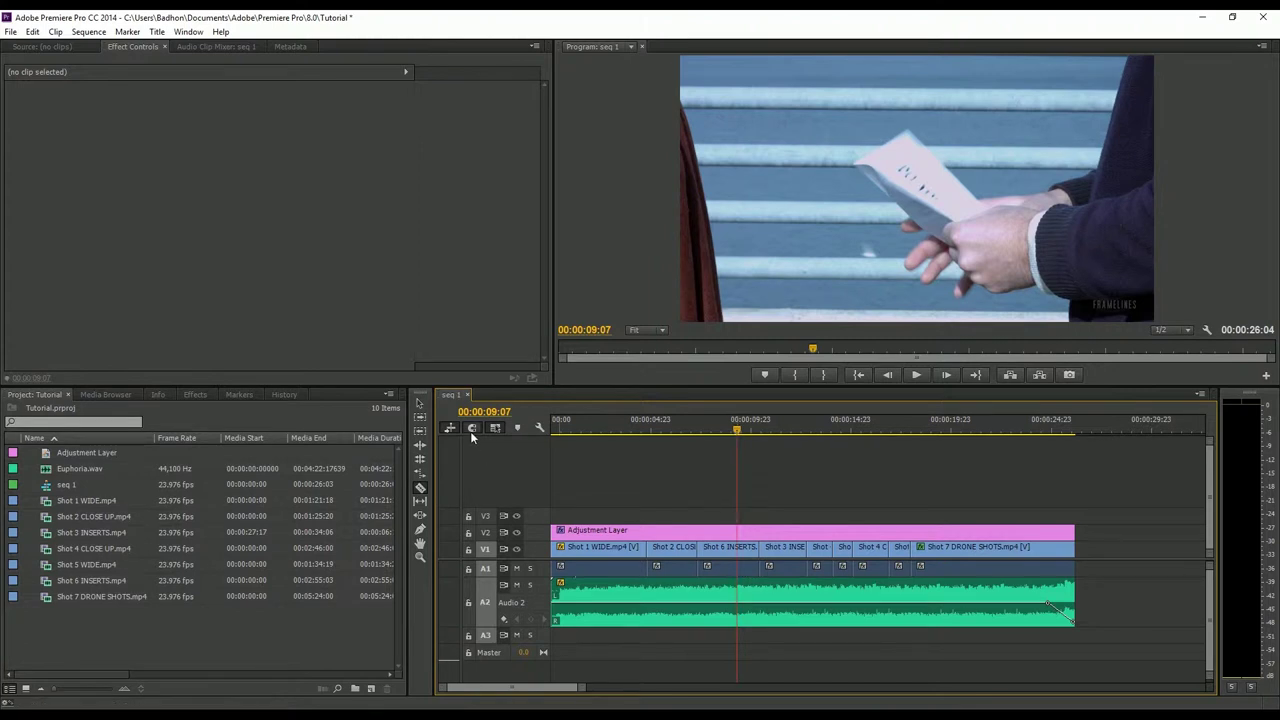
# Switch to the Selection tool and move the adjustment layer from track V2 up to track V3.
pyautogui.moveTo(588, 690); pyautogui.dragTo(548, 690)
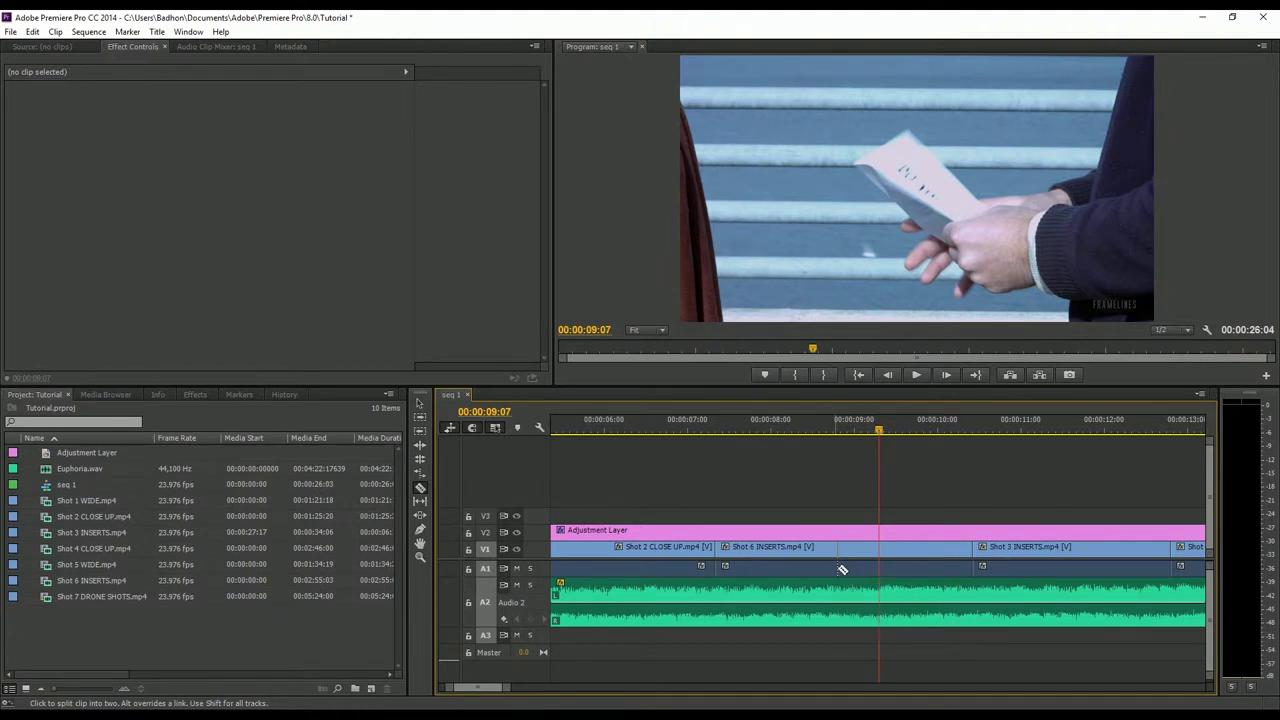
pyautogui.click(420, 403)
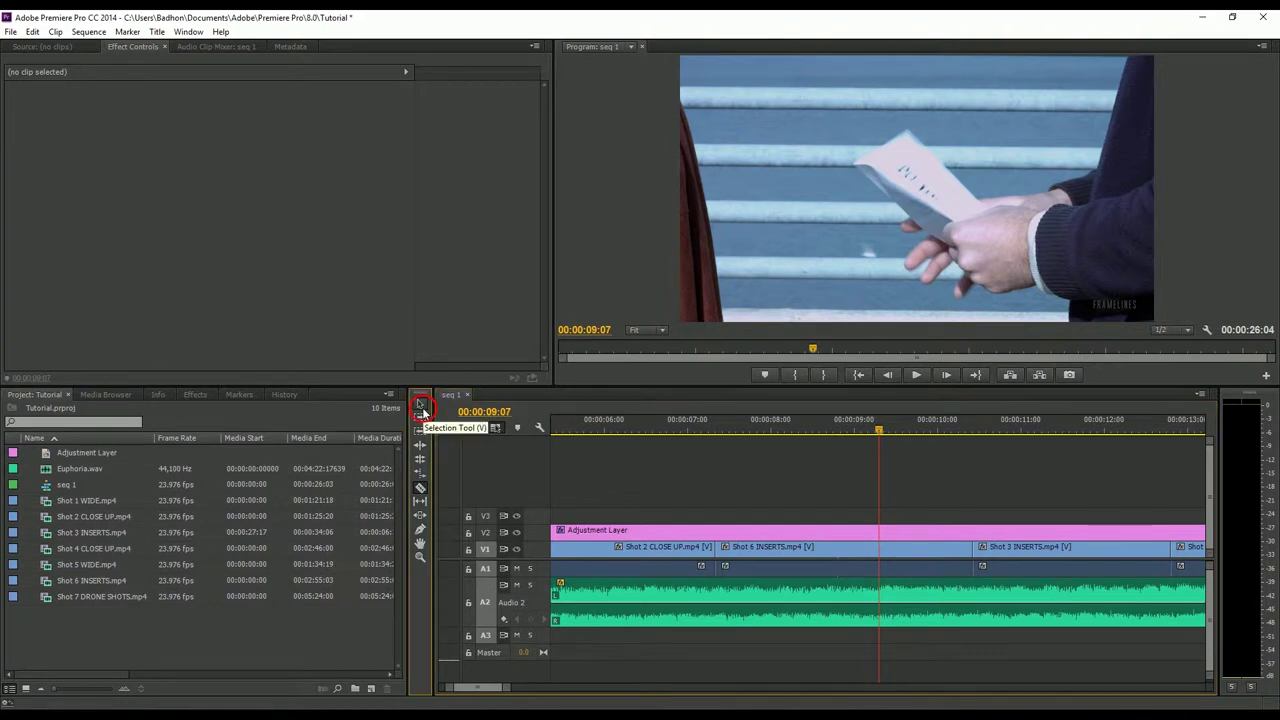
pyautogui.click(728, 532)
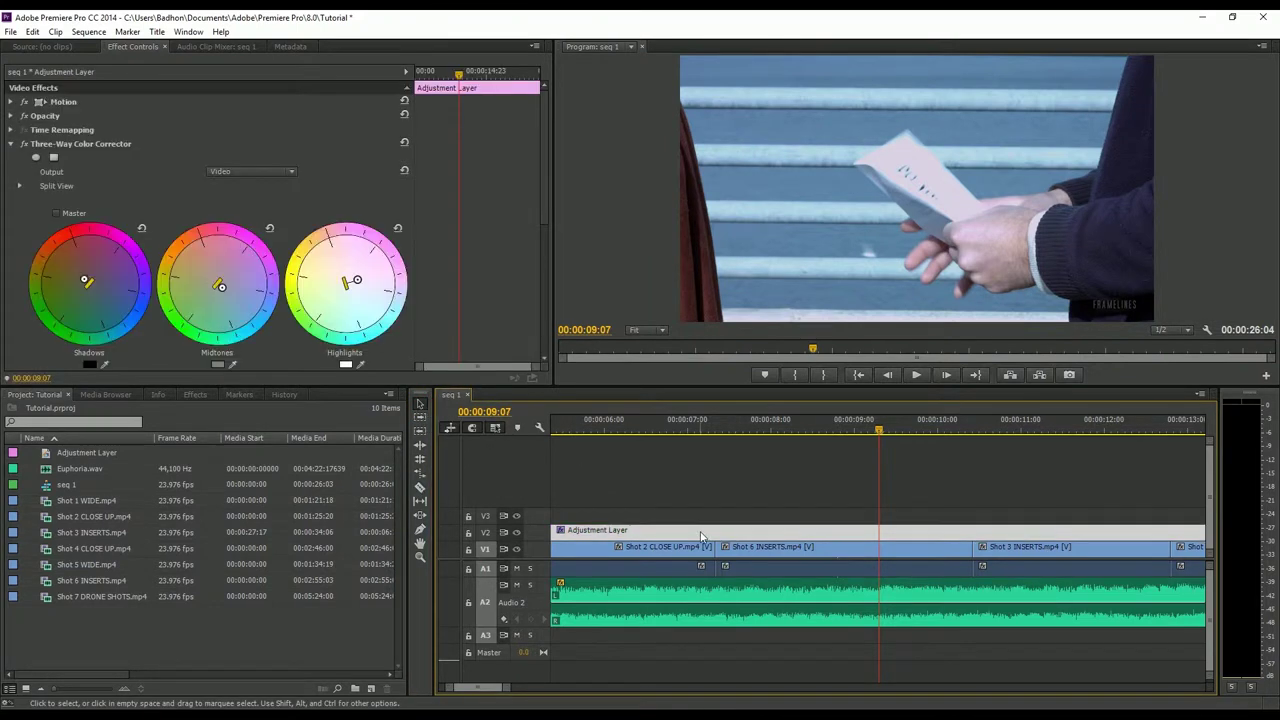
pyautogui.moveTo(617, 533); pyautogui.dragTo(617, 522)
# Move the Shot 6 INSERTS clip up to track V2, with its start aligned to the end of Shot 2 CLOSE UP.
pyautogui.click(761, 550)
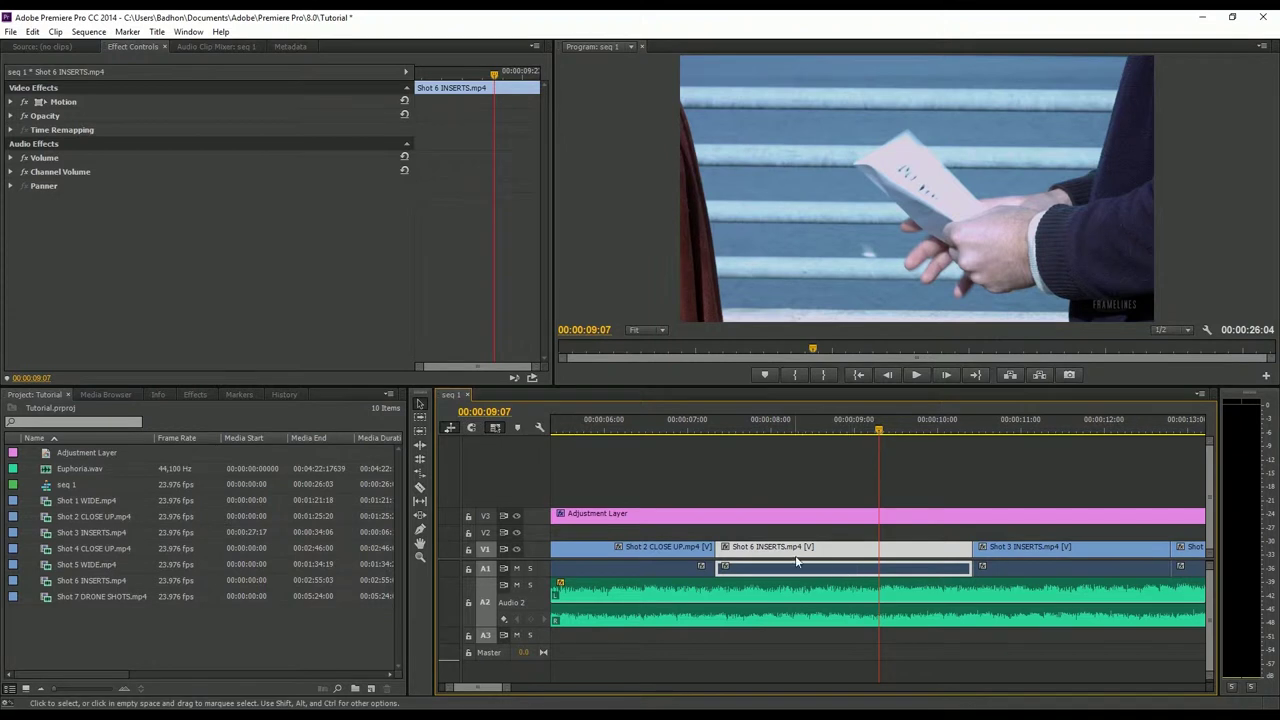
pyautogui.keyDown('shift'); pyautogui.click(745, 553); pyautogui.keyUp('shift')
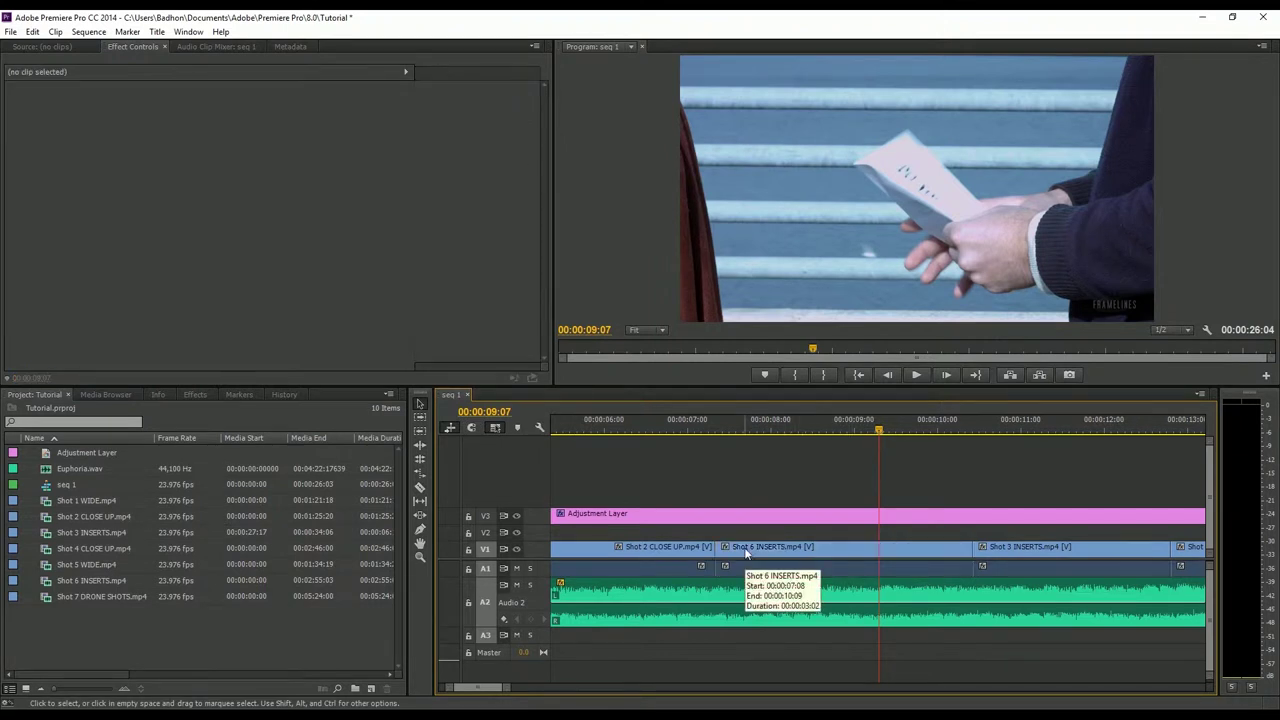
pyautogui.click(745, 553)
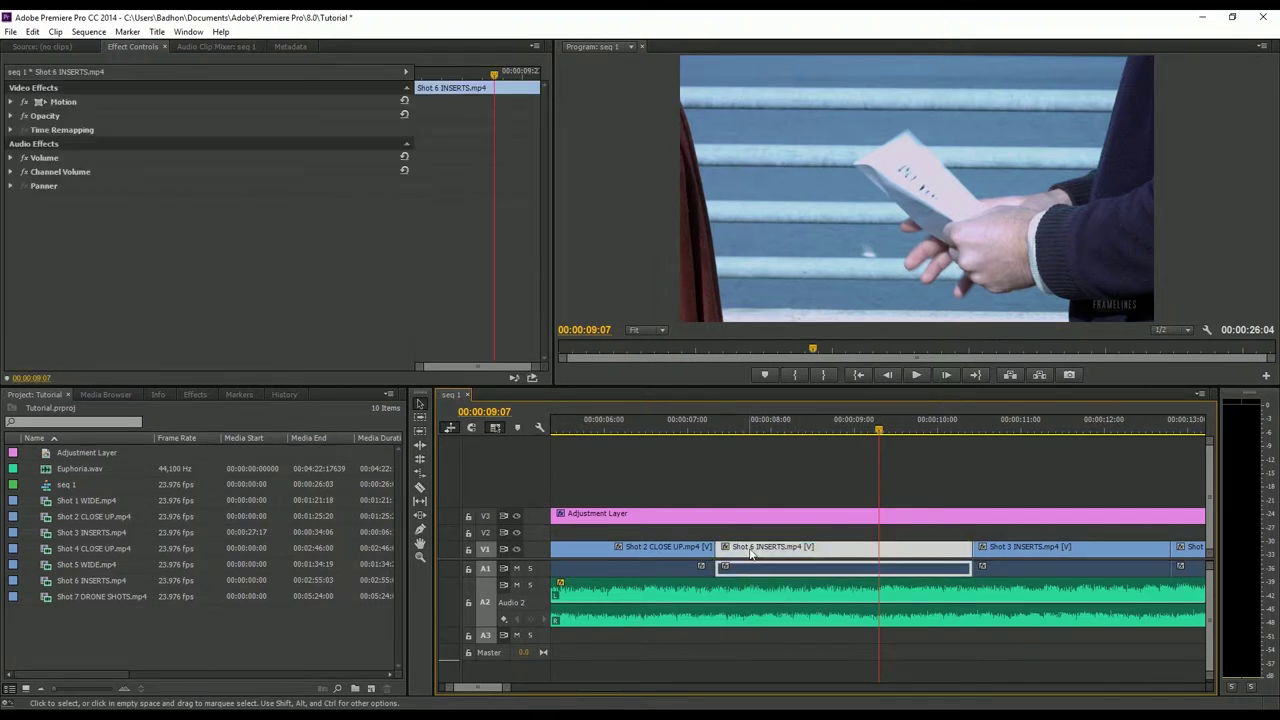
pyautogui.moveTo(752, 555); pyautogui.dragTo(752, 545)
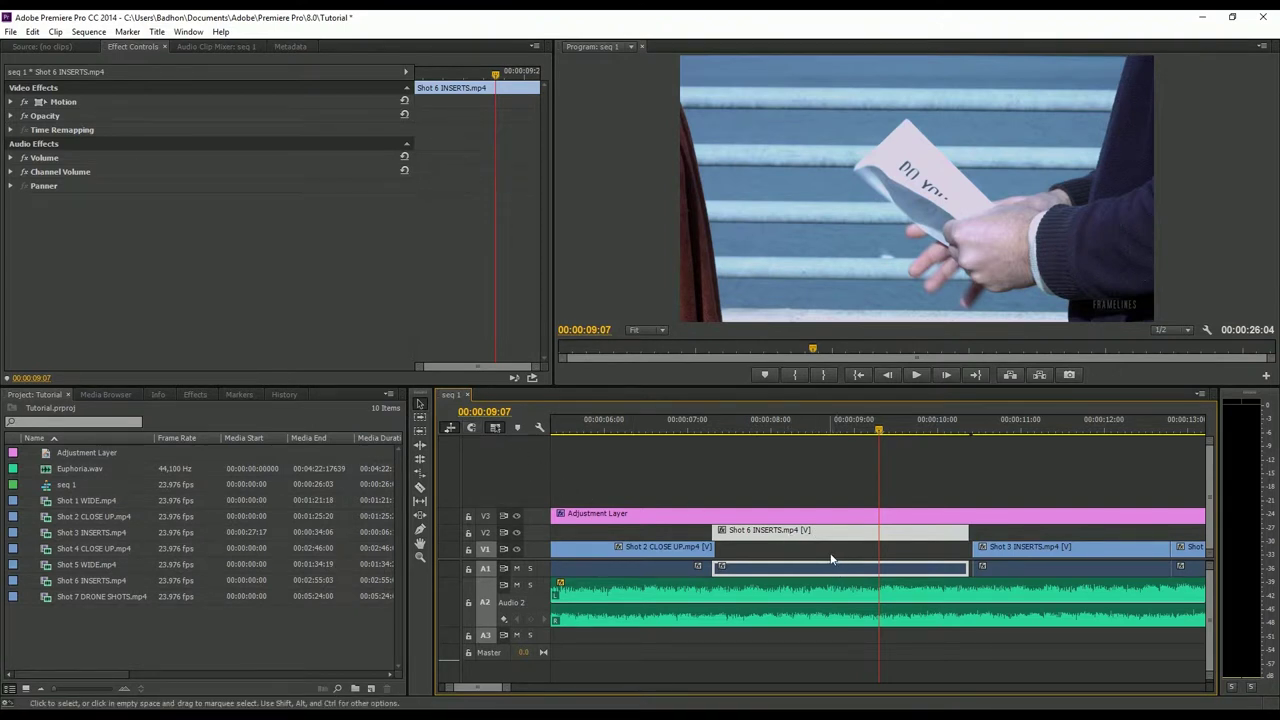
pyautogui.moveTo(831, 559); pyautogui.dragTo(795, 536)
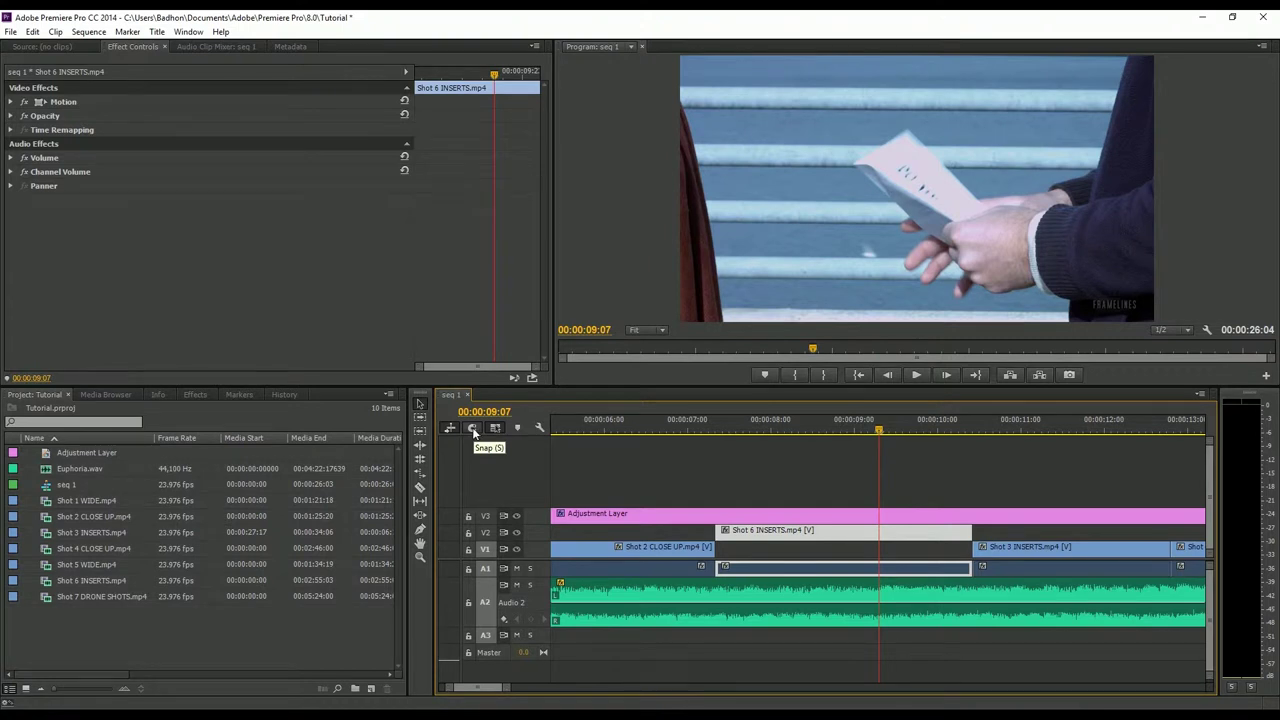
# Return the Shot 6 INSERTS clip to its gap on track V1 and the adjustment layer to track V2.
pyautogui.moveTo(509, 688); pyautogui.dragTo(582, 694)
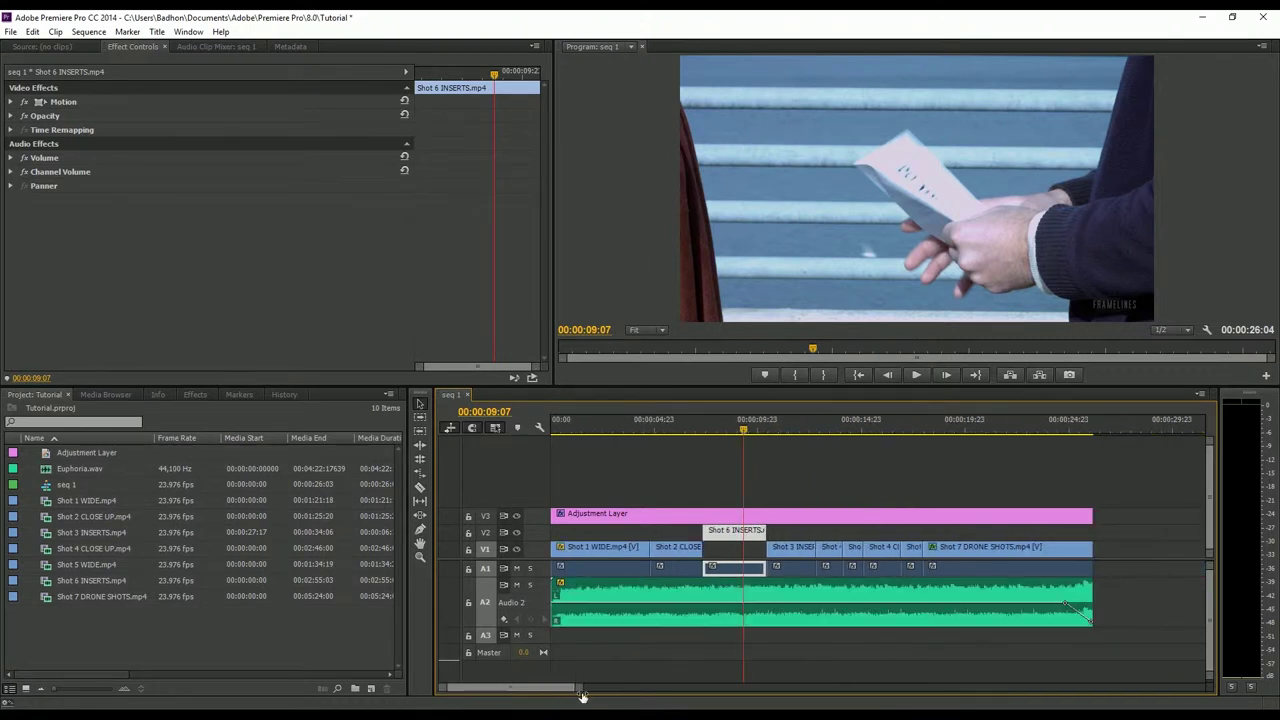
pyautogui.press('=')
pyautogui.press('=')
pyautogui.press('=')
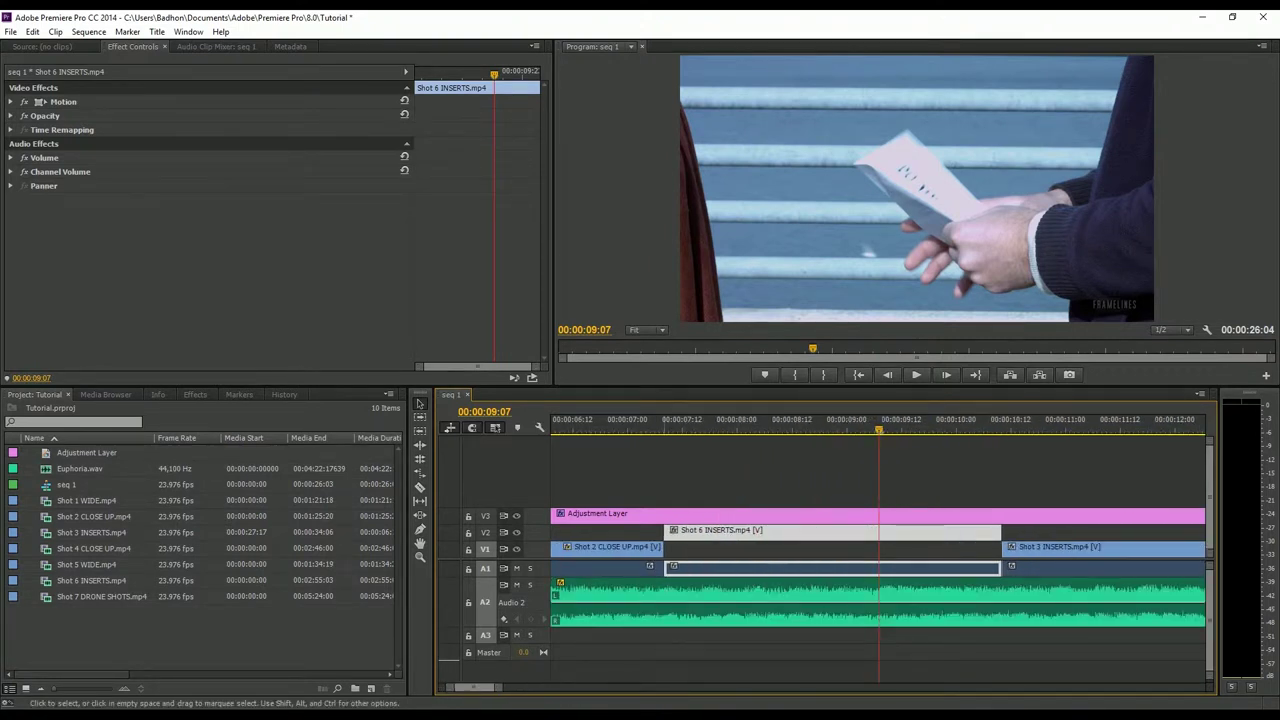
pyautogui.moveTo(690, 532); pyautogui.dragTo(688, 550)
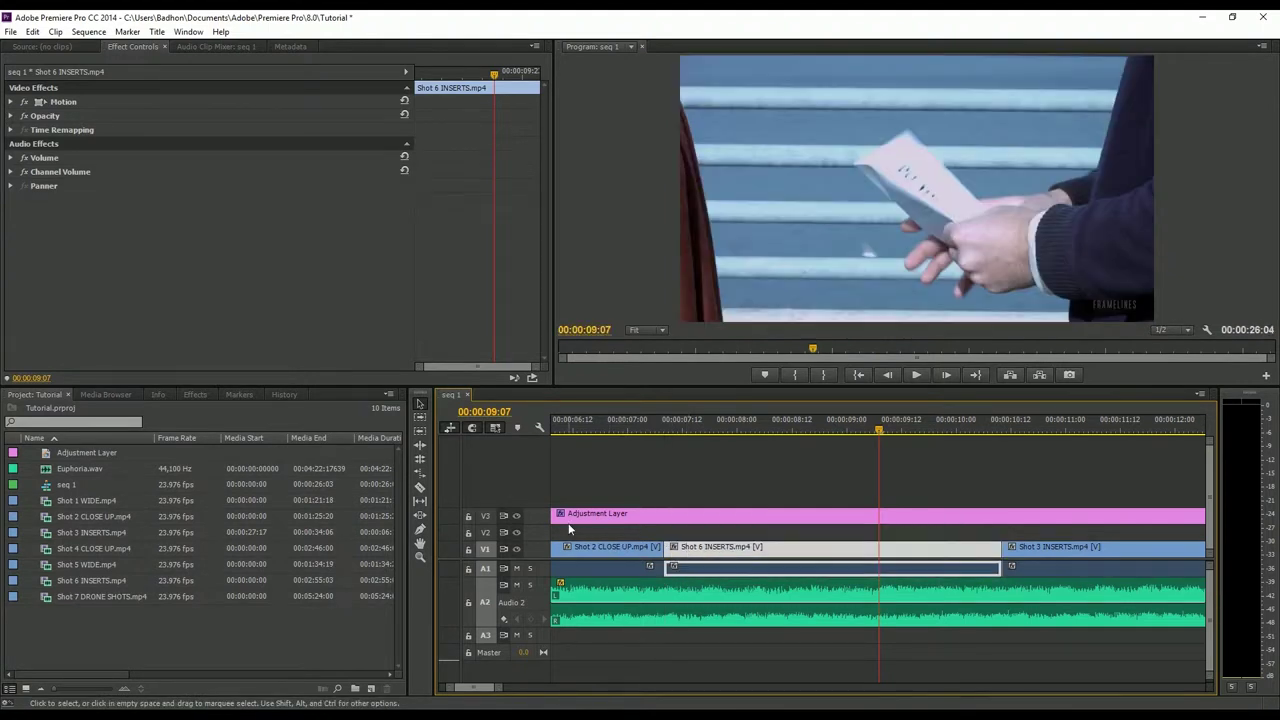
pyautogui.moveTo(501, 688); pyautogui.dragTo(577, 700)
pyautogui.moveTo(592, 519); pyautogui.dragTo(591, 532)
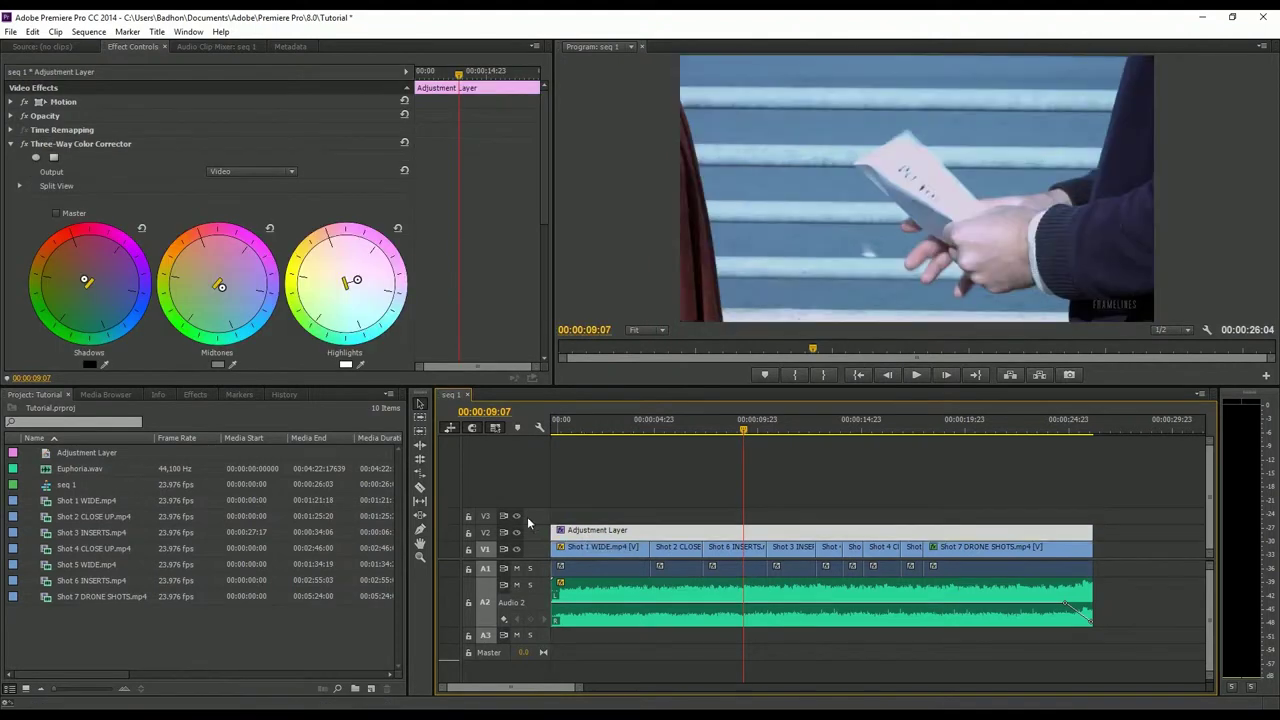
# Collapse audio track A2, and add 3 video tracks after Video 3 and 2 audio tracks after Audio 3.
pyautogui.doubleClick(542, 585)
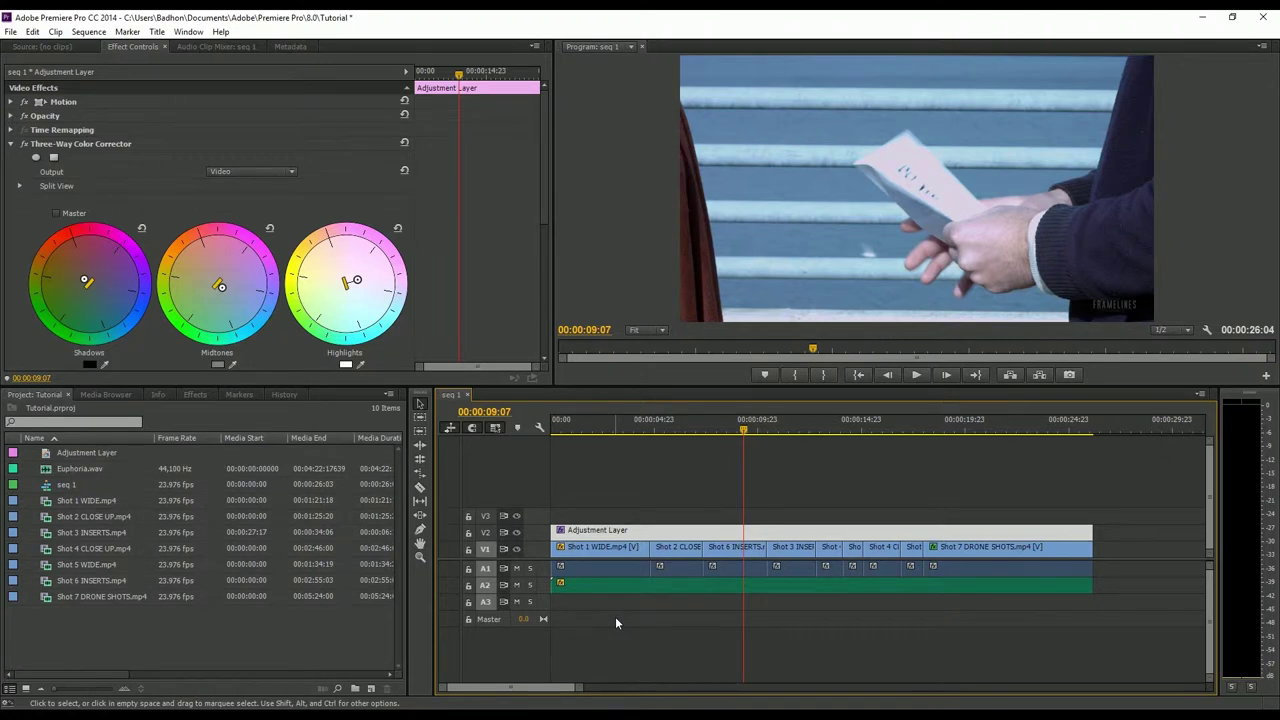
pyautogui.rightClick(532, 497)
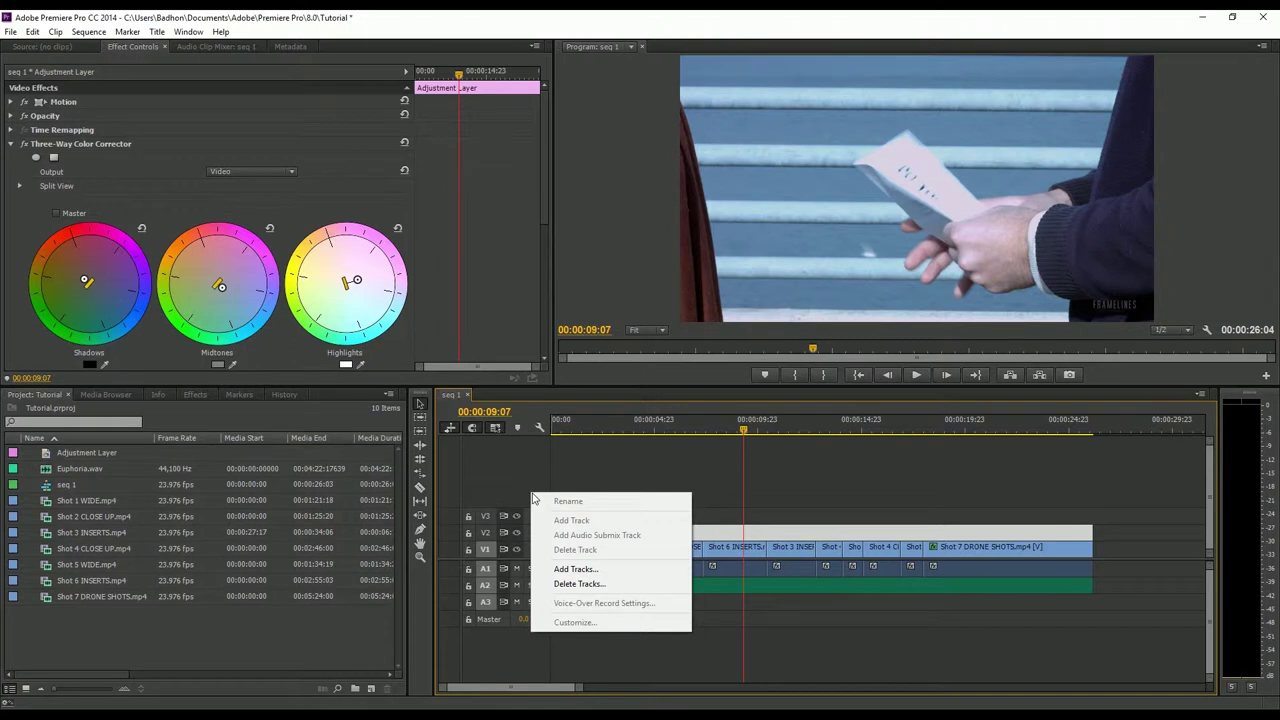
pyautogui.click(578, 569)
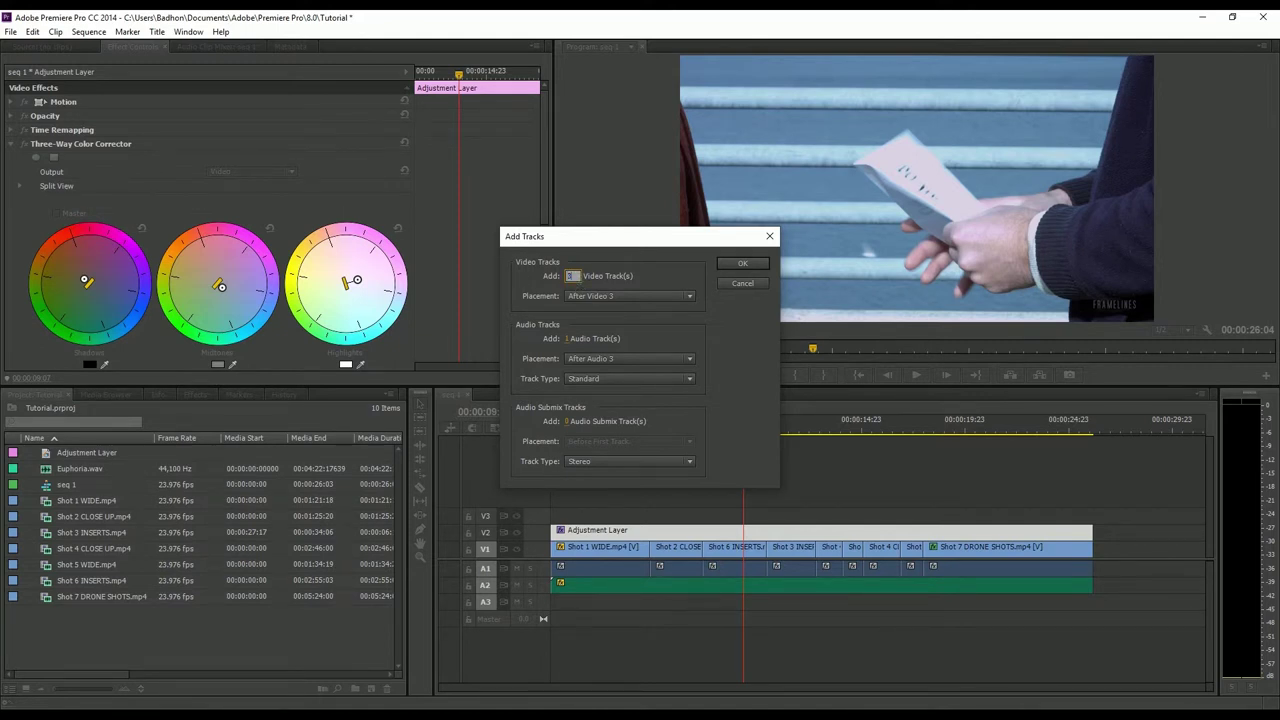
pyautogui.click(654, 324)
pyautogui.click(572, 341)
pyautogui.doubleClick(572, 339)
pyautogui.write('2')
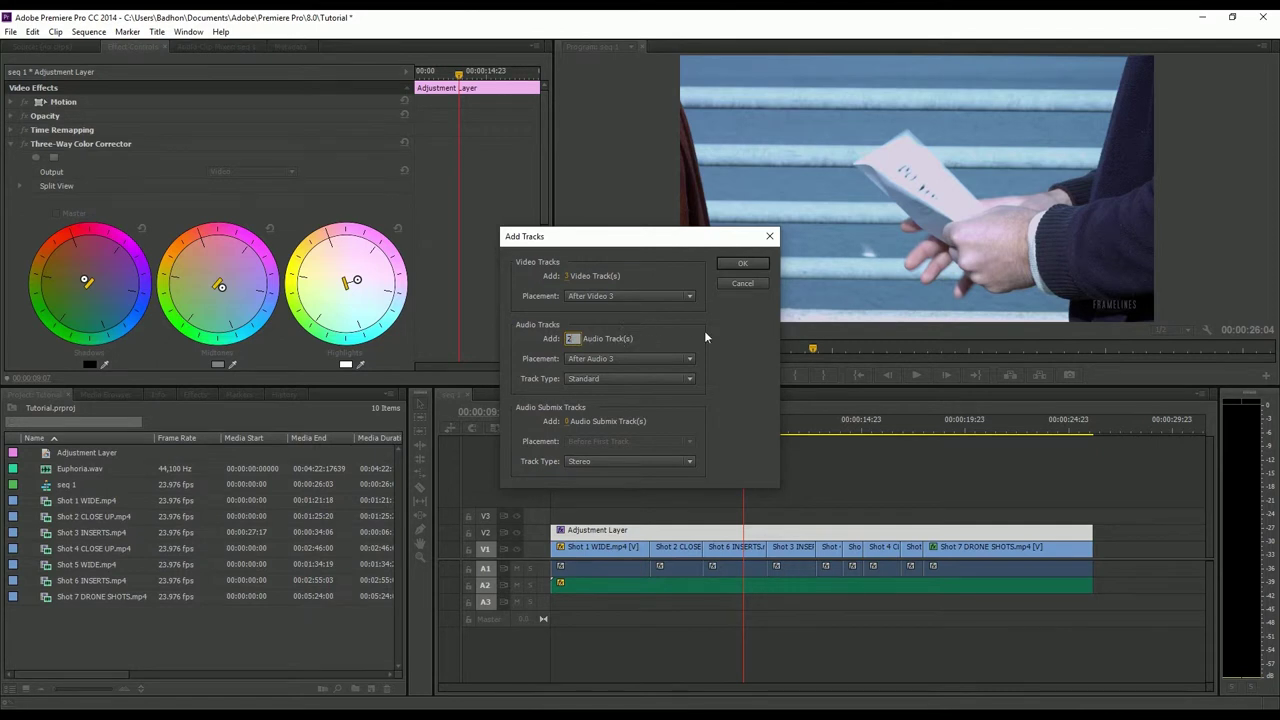
pyautogui.press('Return')
pyautogui.click(741, 266)
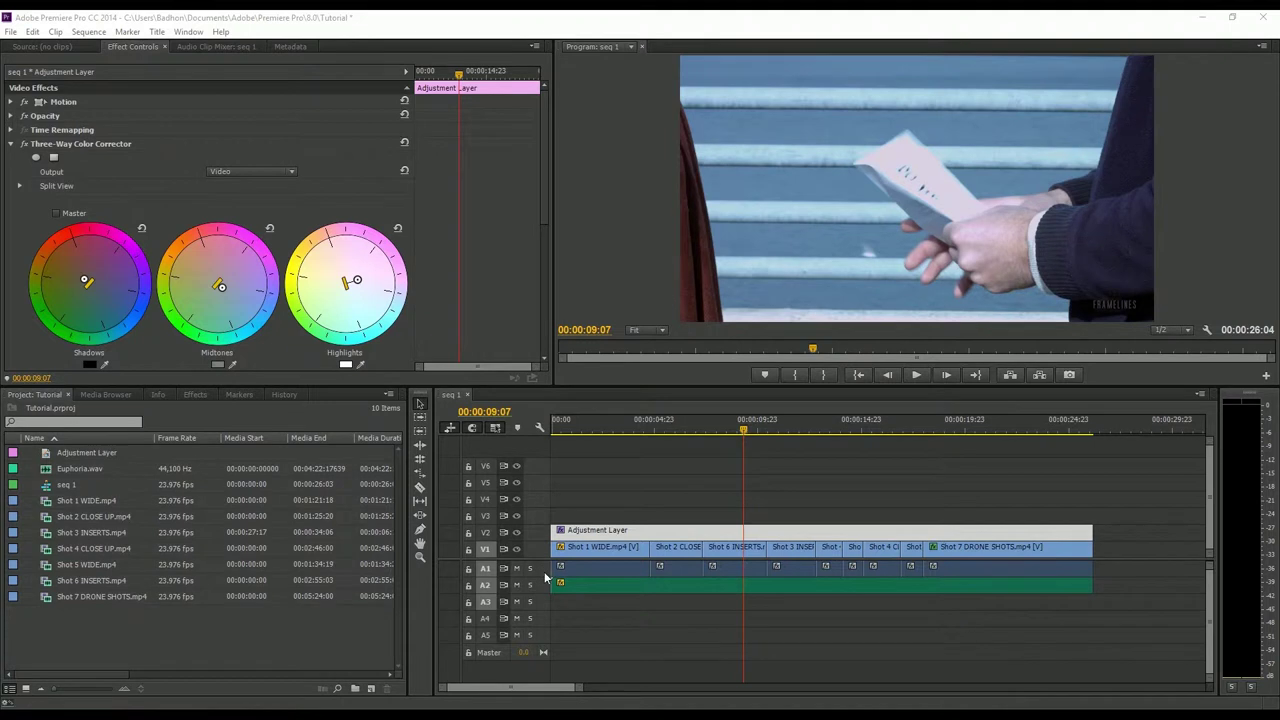
pyautogui.rightClick(538, 464)
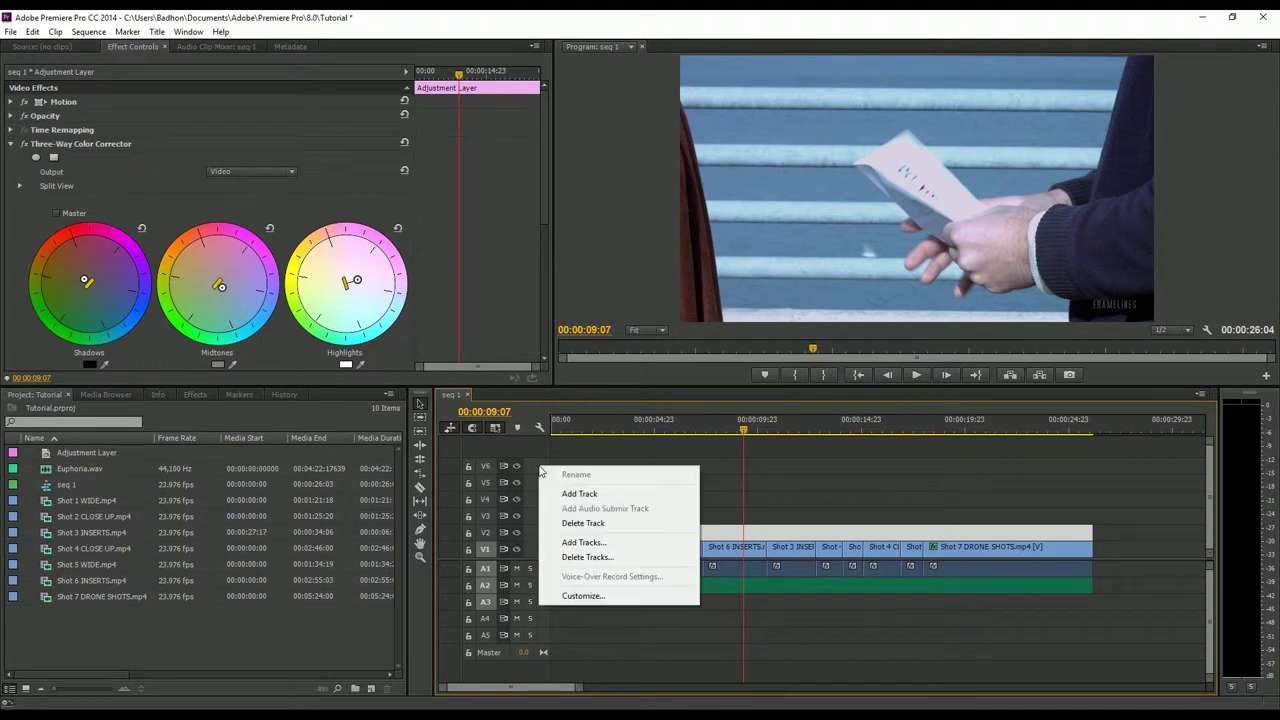
pyautogui.click(588, 557)
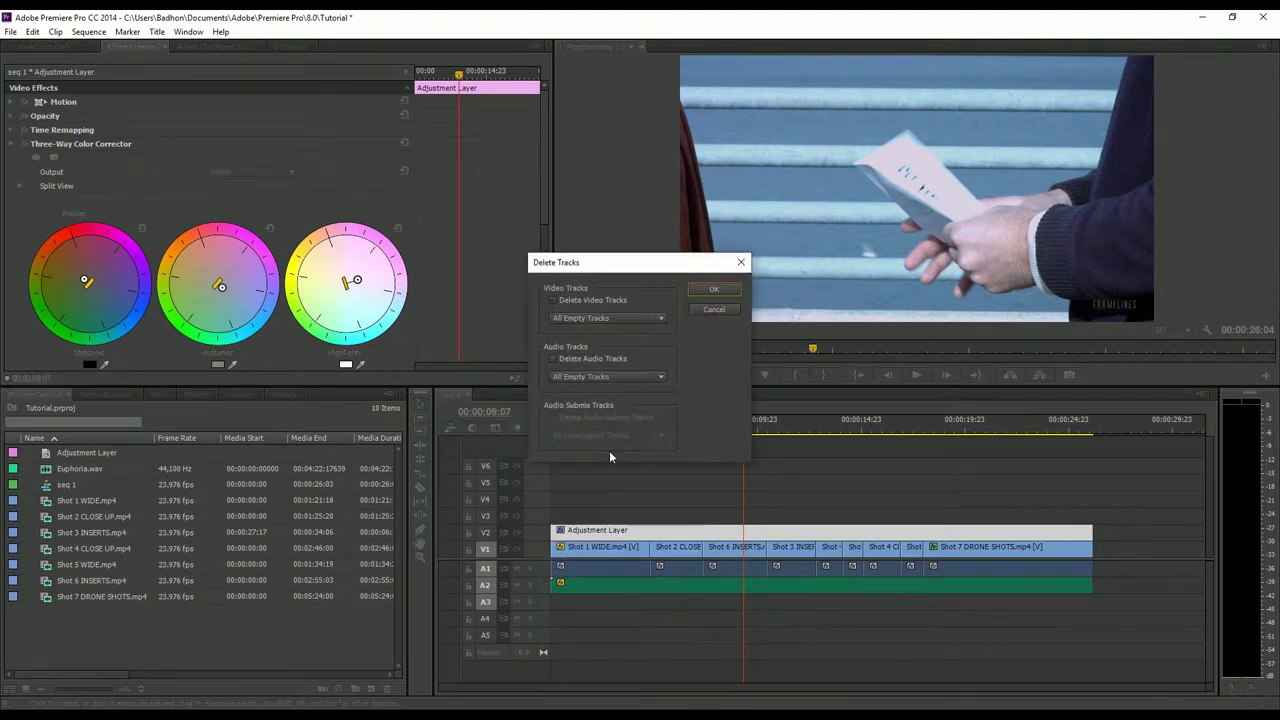
pyautogui.click(708, 291)
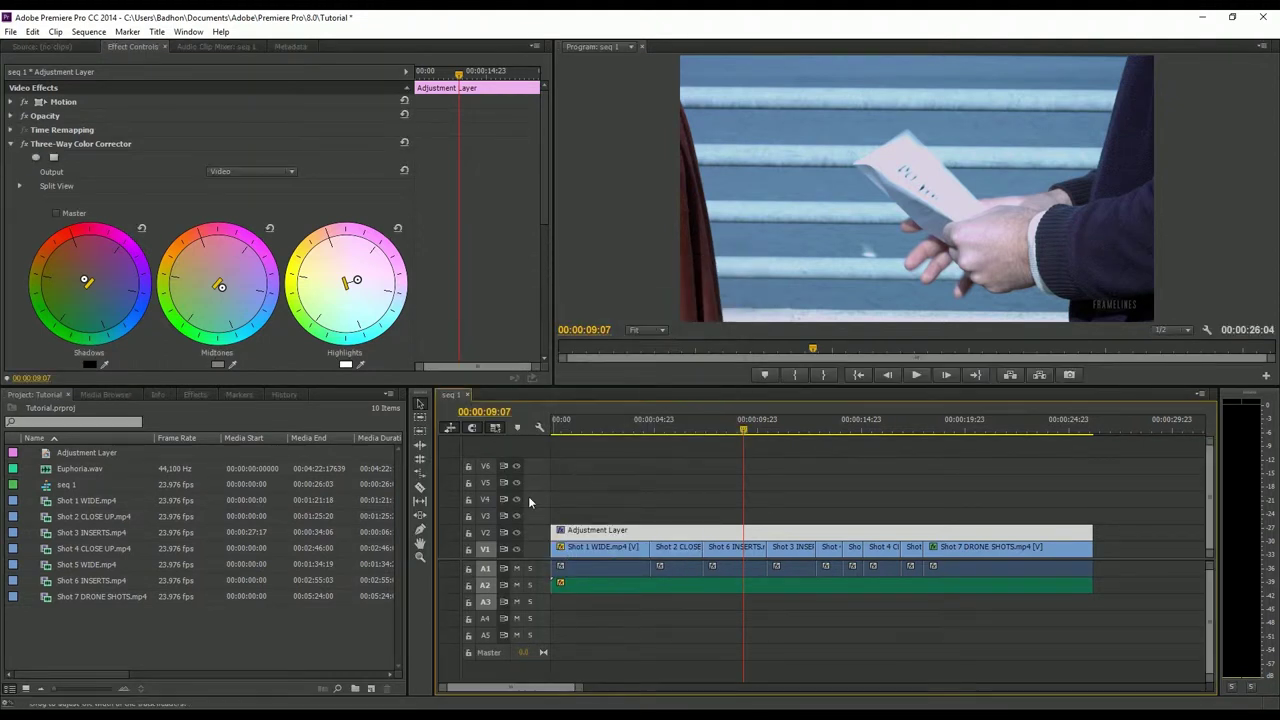
# Delete the empty video track V6 from the sequence.
pyautogui.rightClick(540, 467)
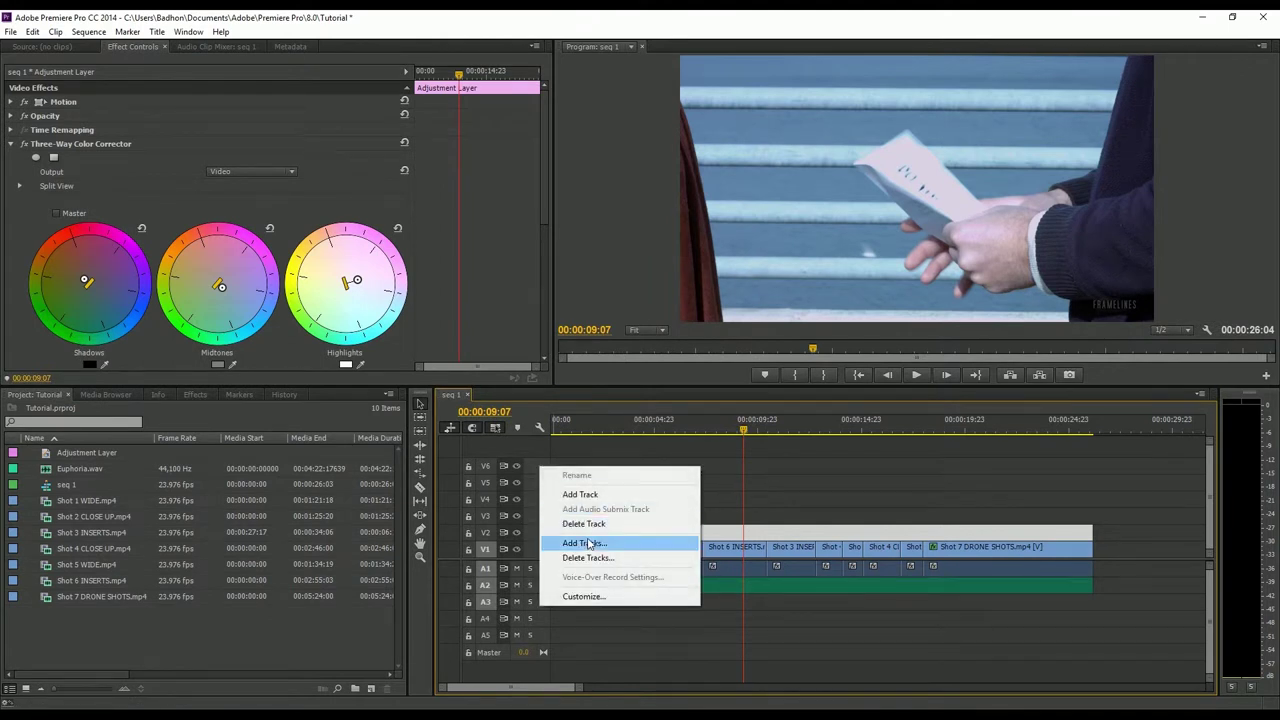
pyautogui.click(584, 523)
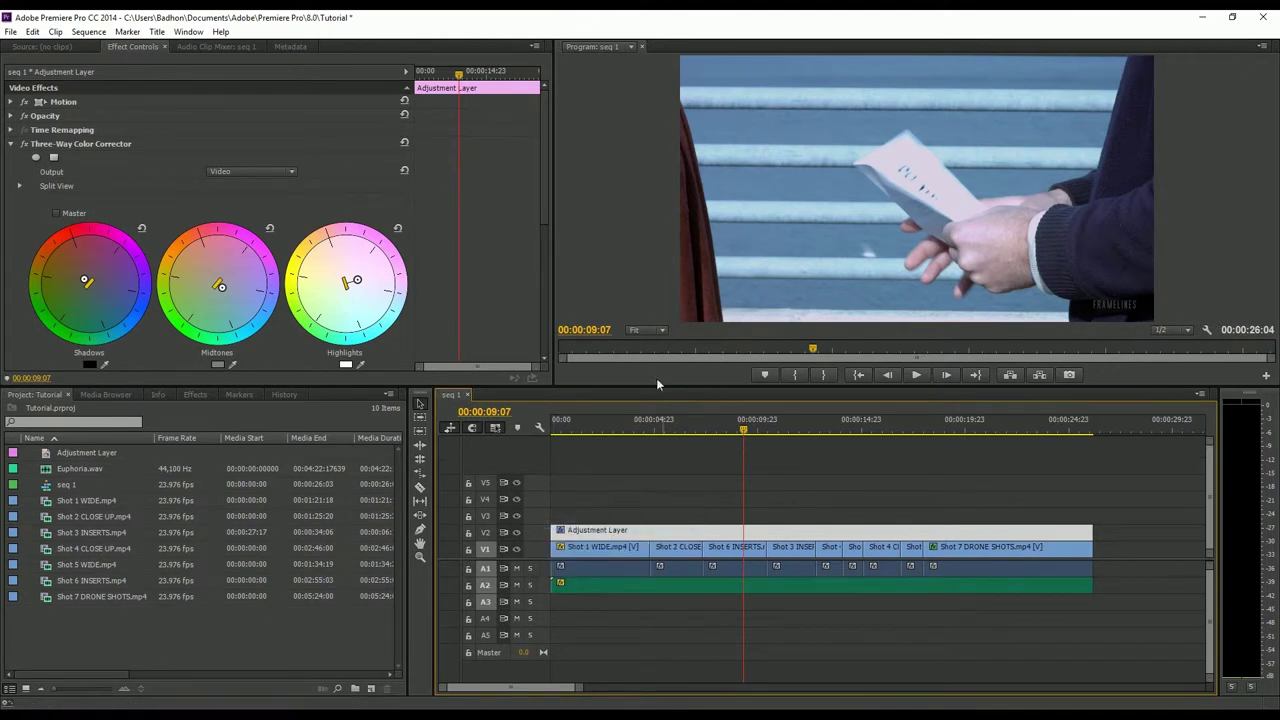
pyautogui.rightClick(542, 481)
pyautogui.click(587, 558)
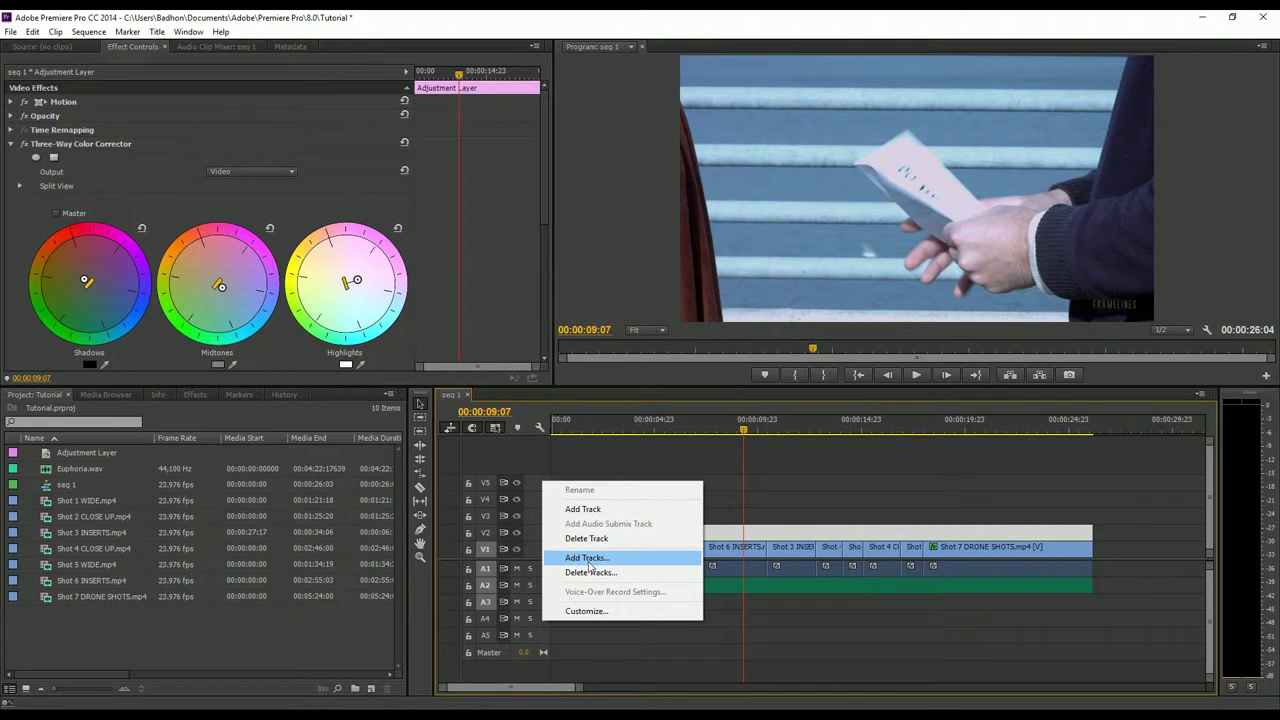
pyautogui.click(590, 572)
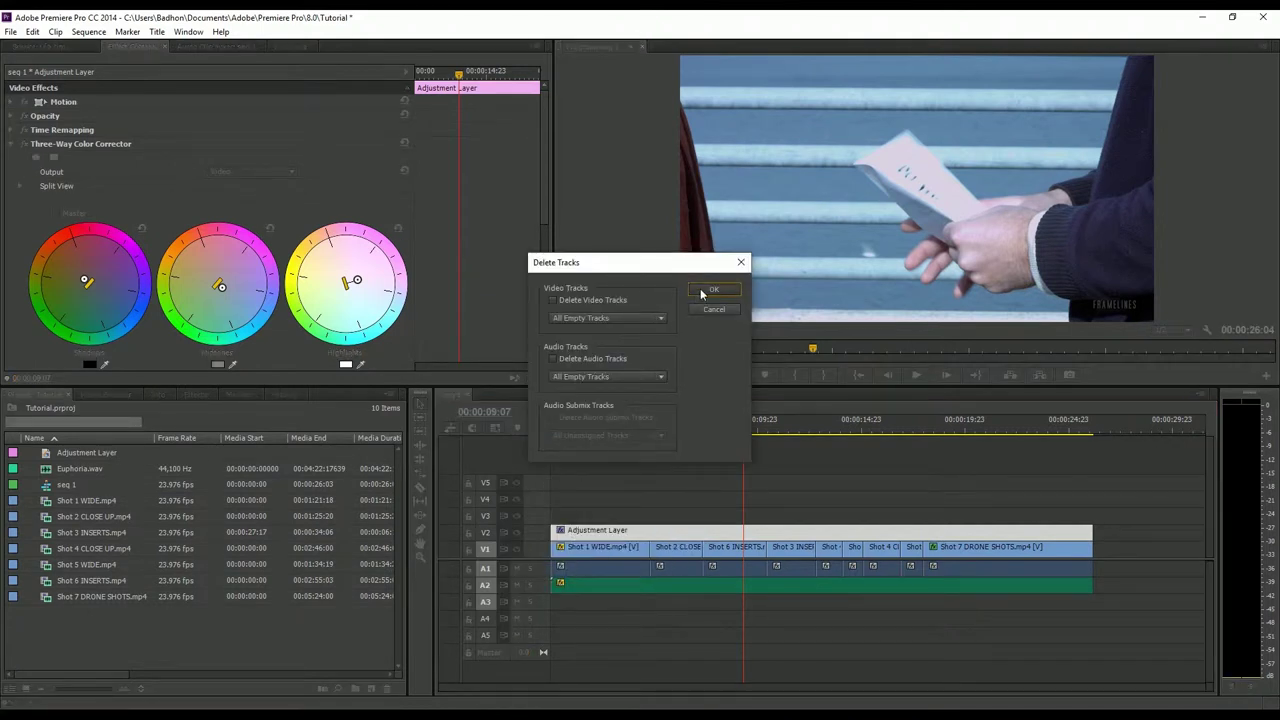
pyautogui.click(710, 290)
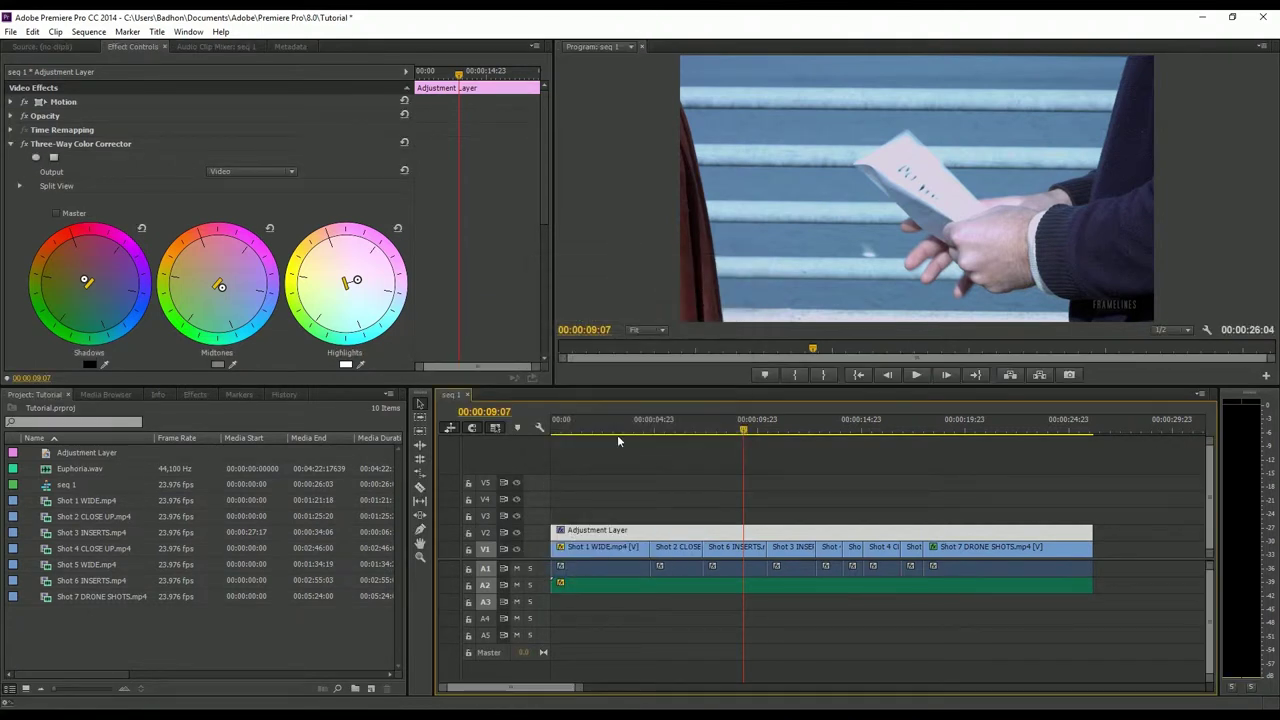
# Delete the empty video track V5 from the sequence.
pyautogui.rightClick(539, 478)
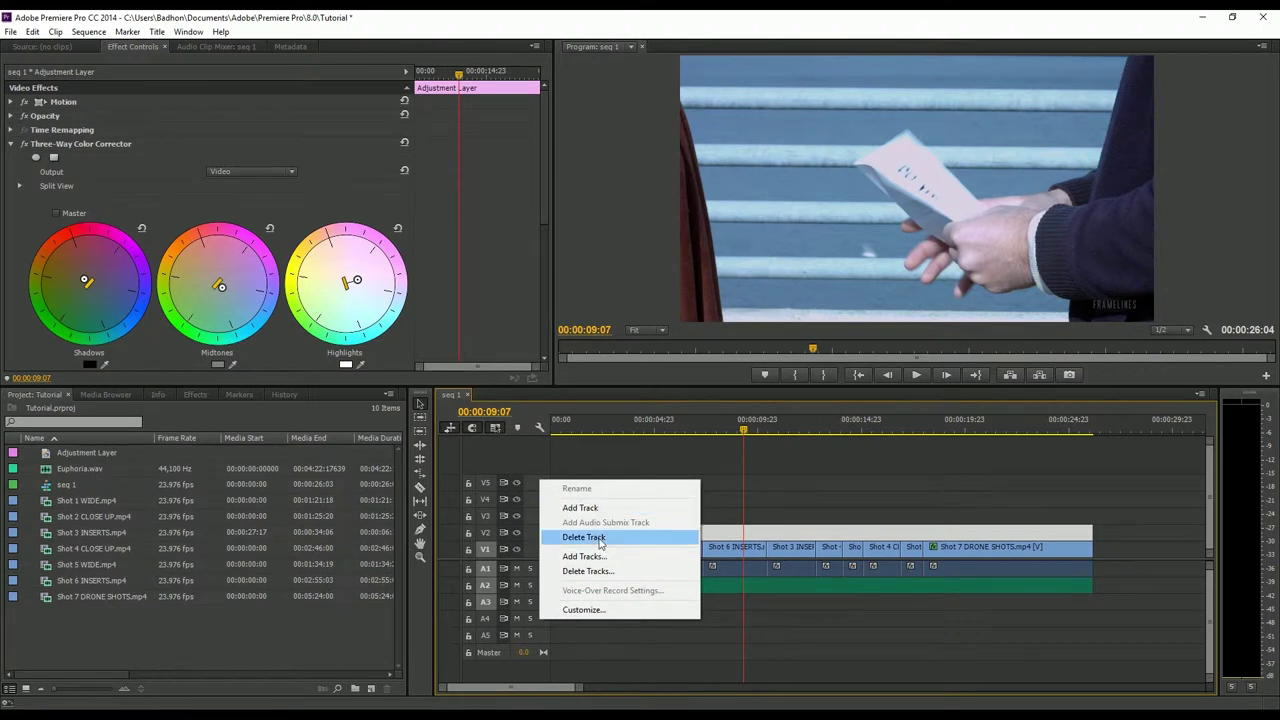
pyautogui.click(600, 538)
# Expand audio track A2 to show its waveform and place the playhead at 00:00:00:02, where the music begins.
pyautogui.click(568, 428)
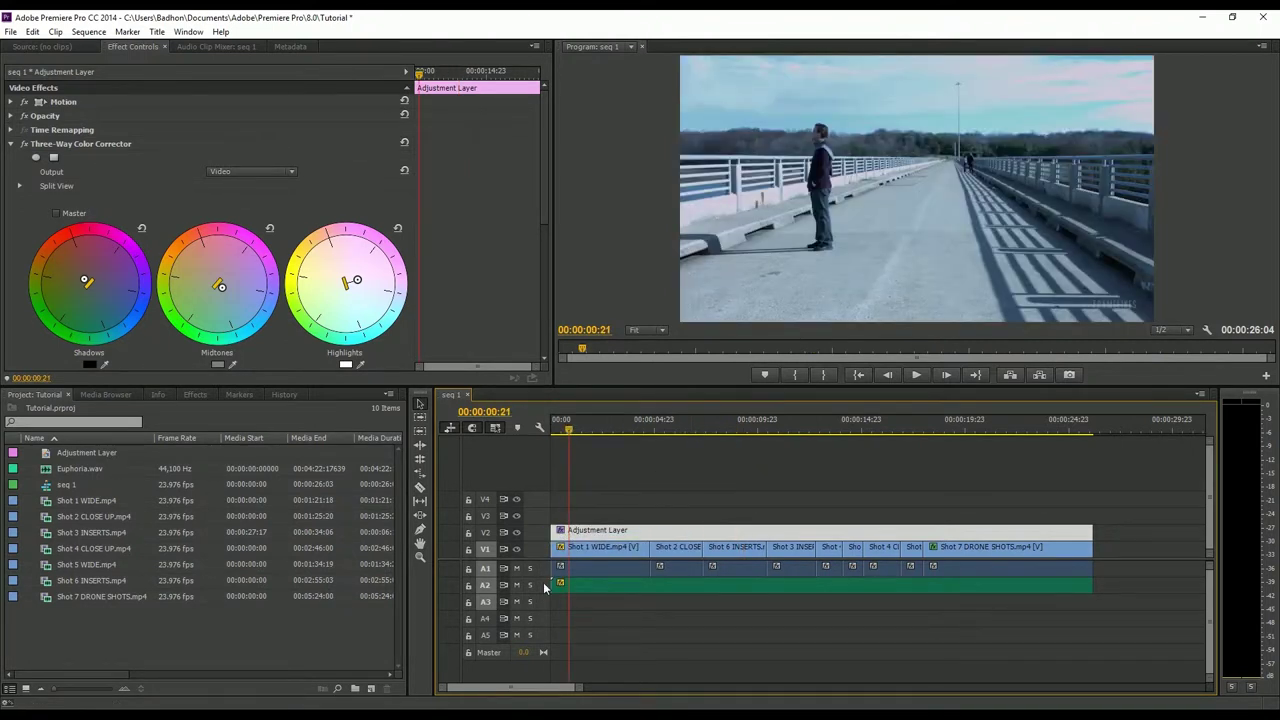
pyautogui.doubleClick(543, 582)
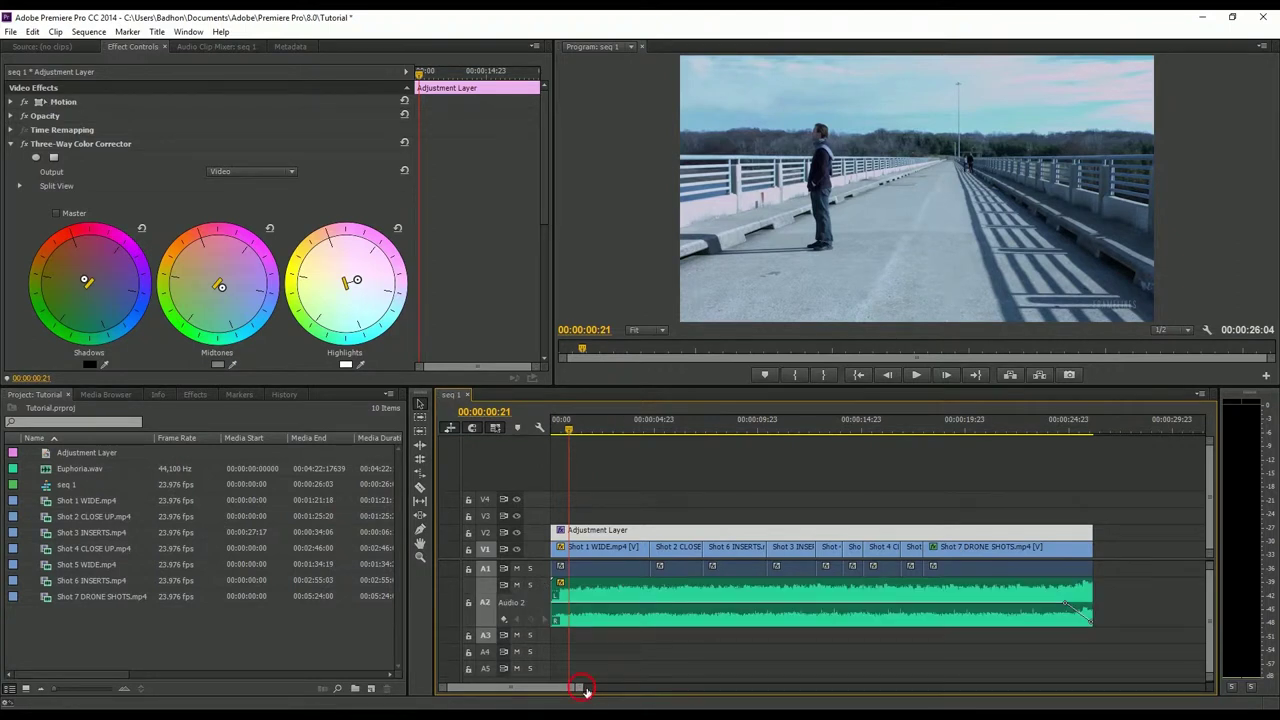
pyautogui.moveTo(583, 689); pyautogui.dragTo(480, 693)
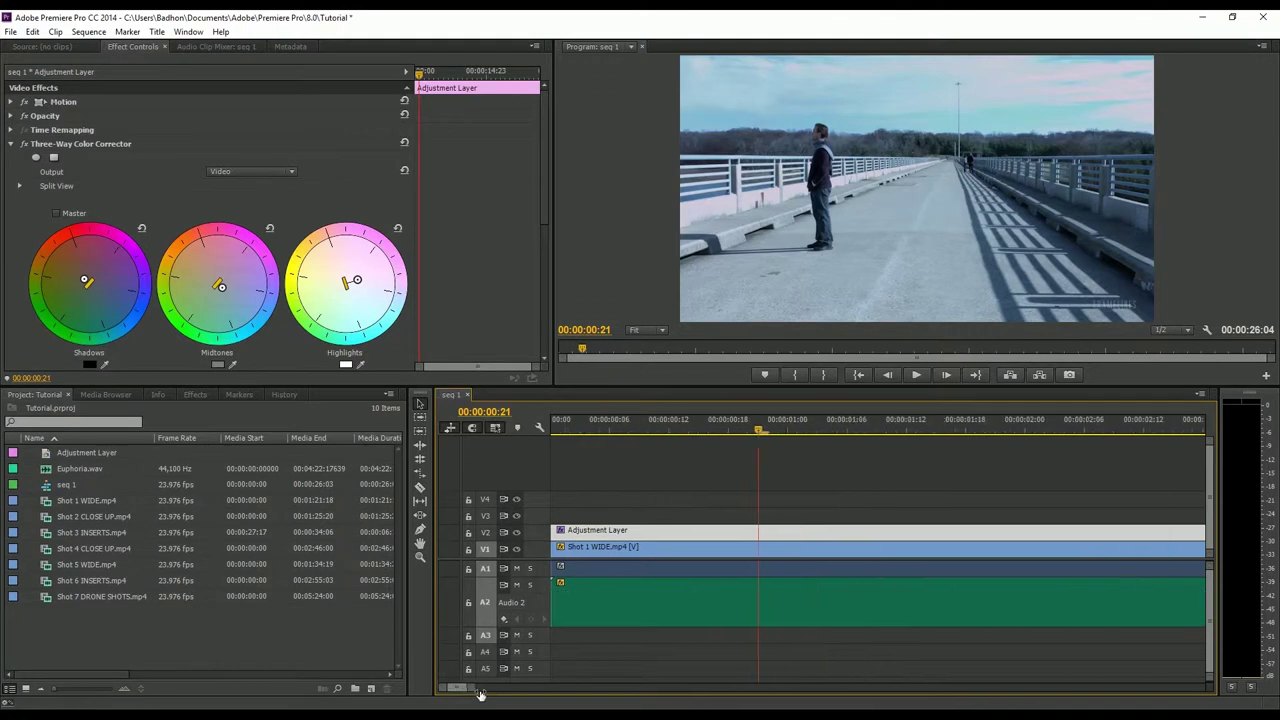
pyautogui.click(578, 418)
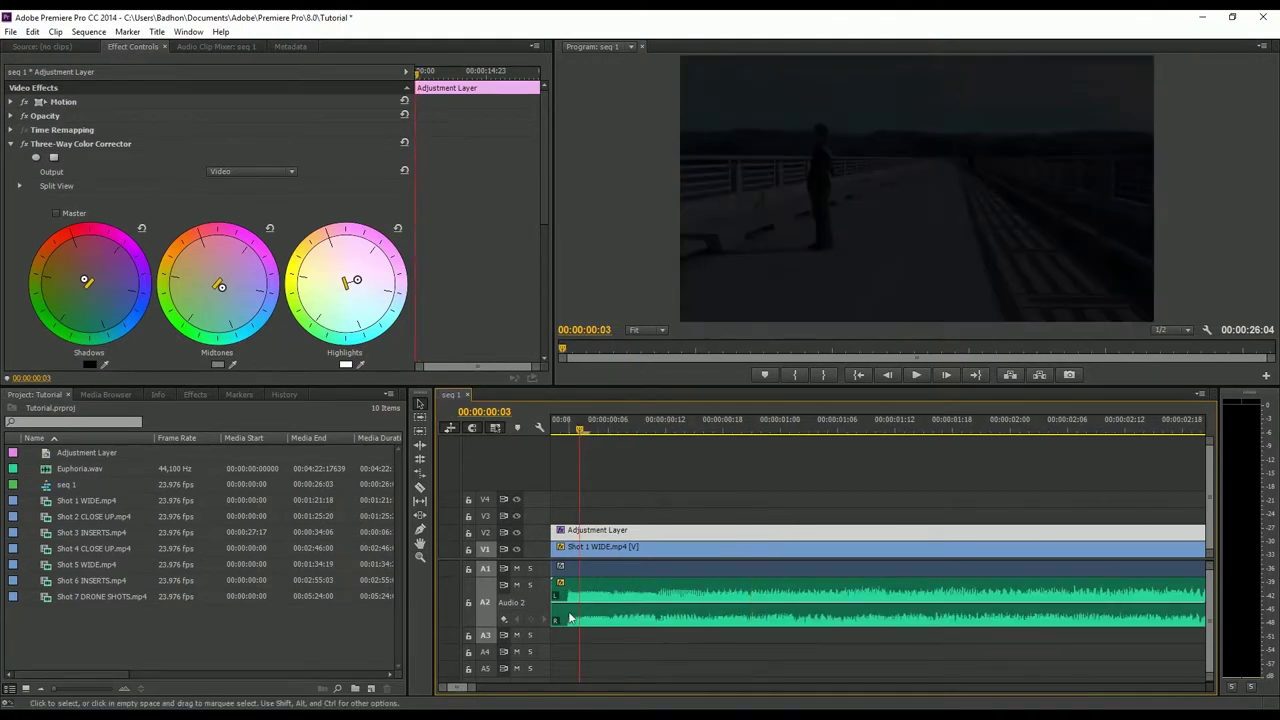
pyautogui.click(574, 424)
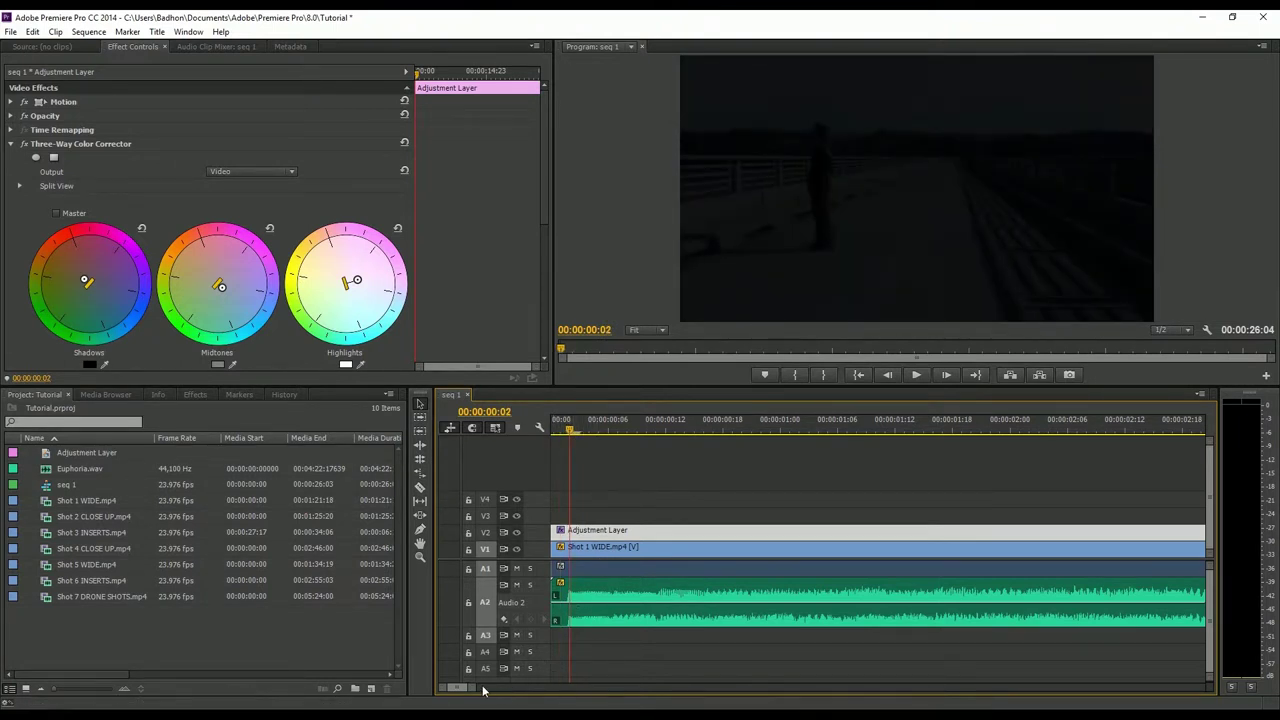
pyautogui.scroll(1, 475, 690)
pyautogui.scroll(2, 475, 695)
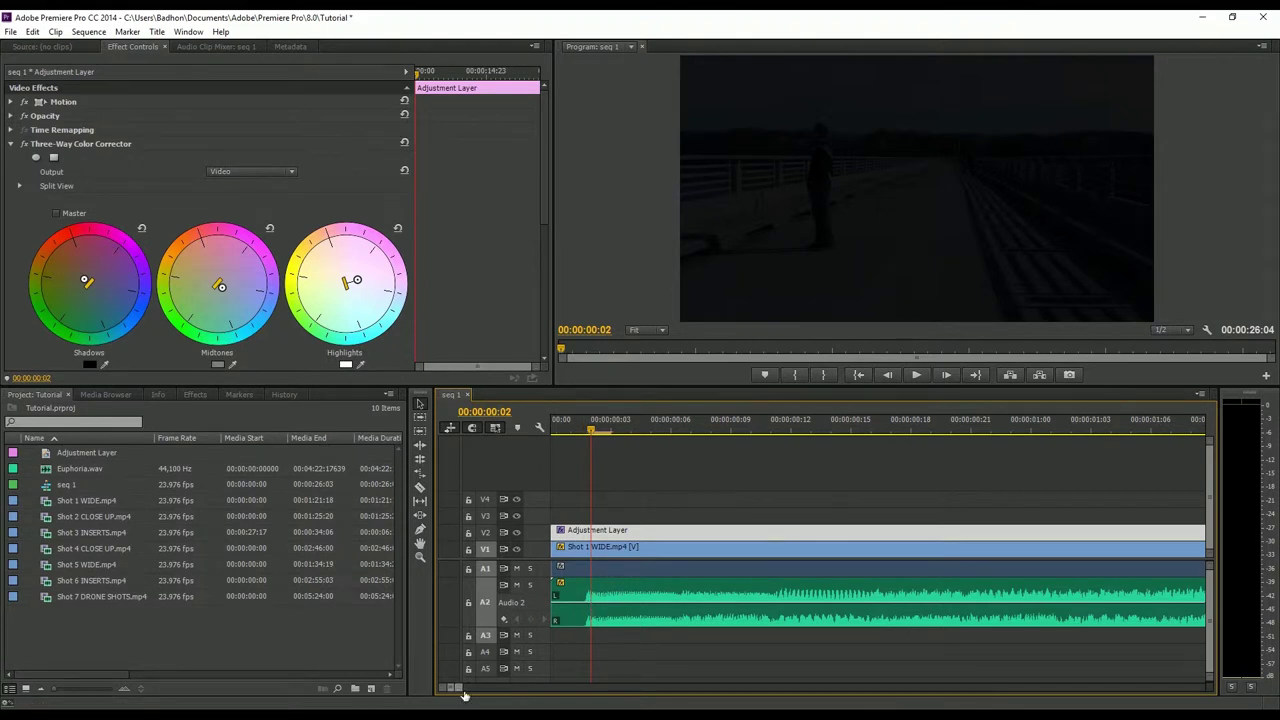
# Step the playhead frame by frame around the start of the music to compare its position with the waveform, stopping at 00:00:00:02.
pyautogui.press('Right')
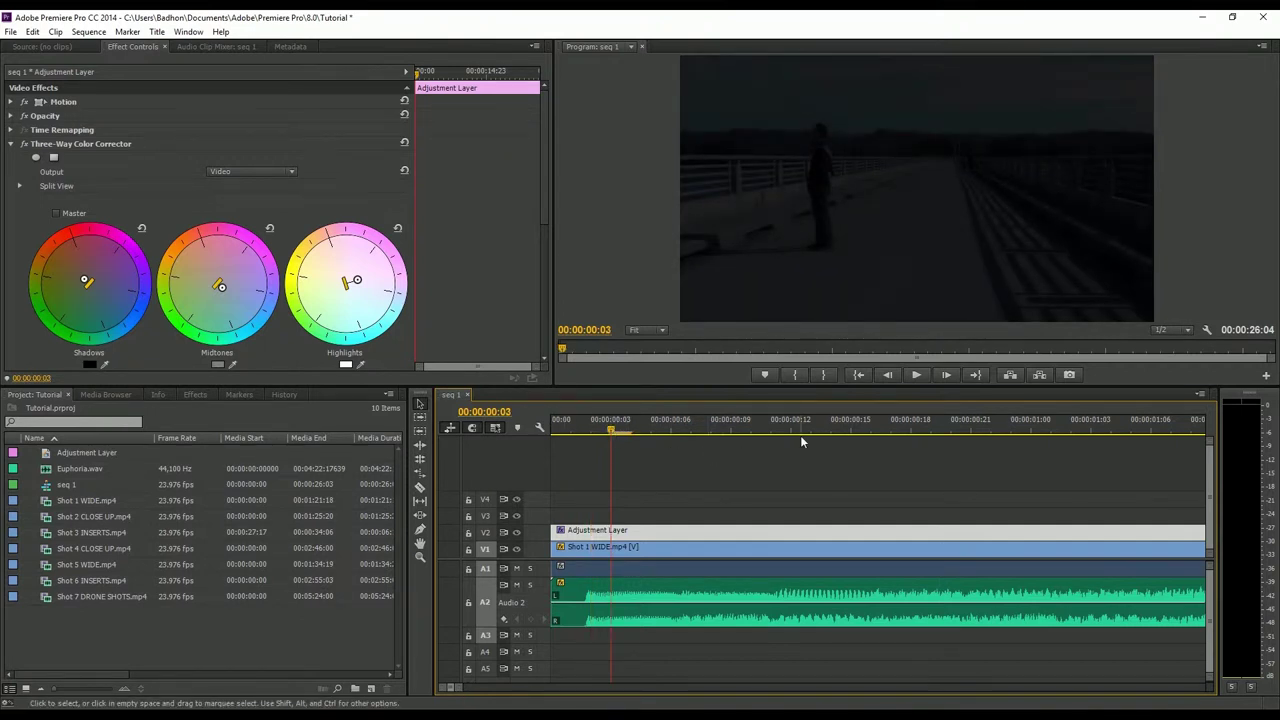
pyautogui.press('Left')
pyautogui.press('Left')
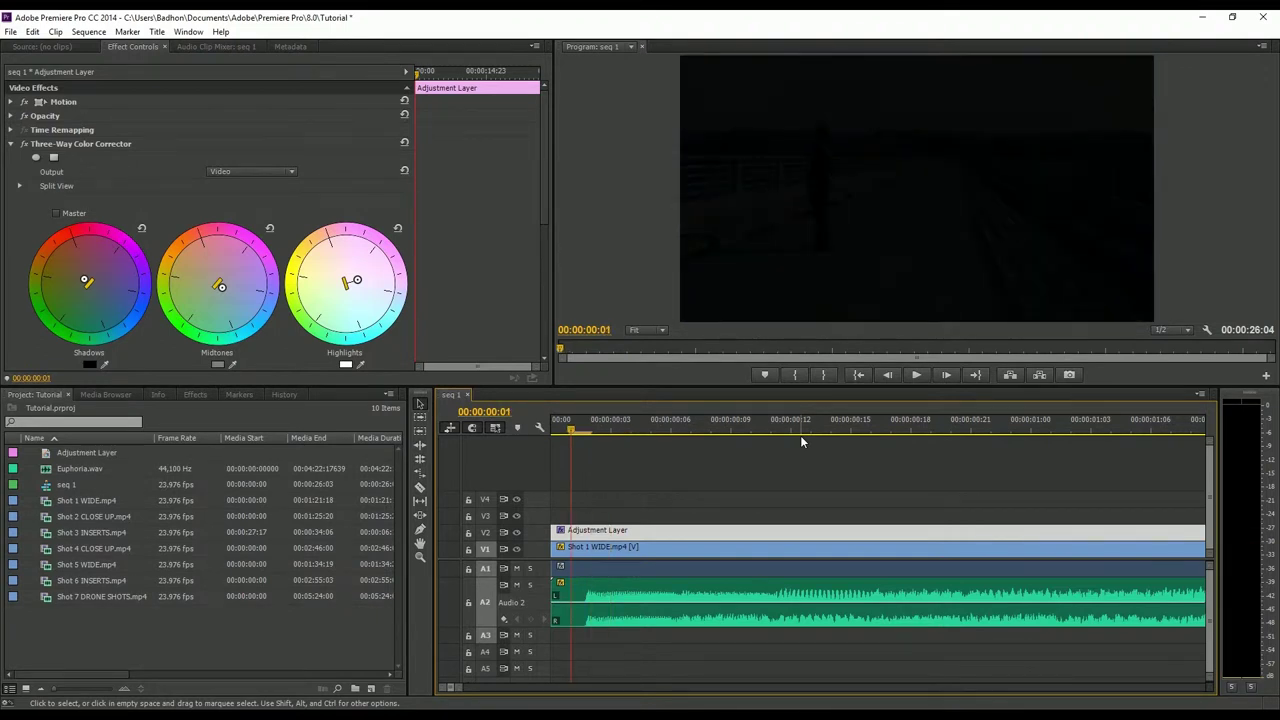
pyautogui.press('Right')
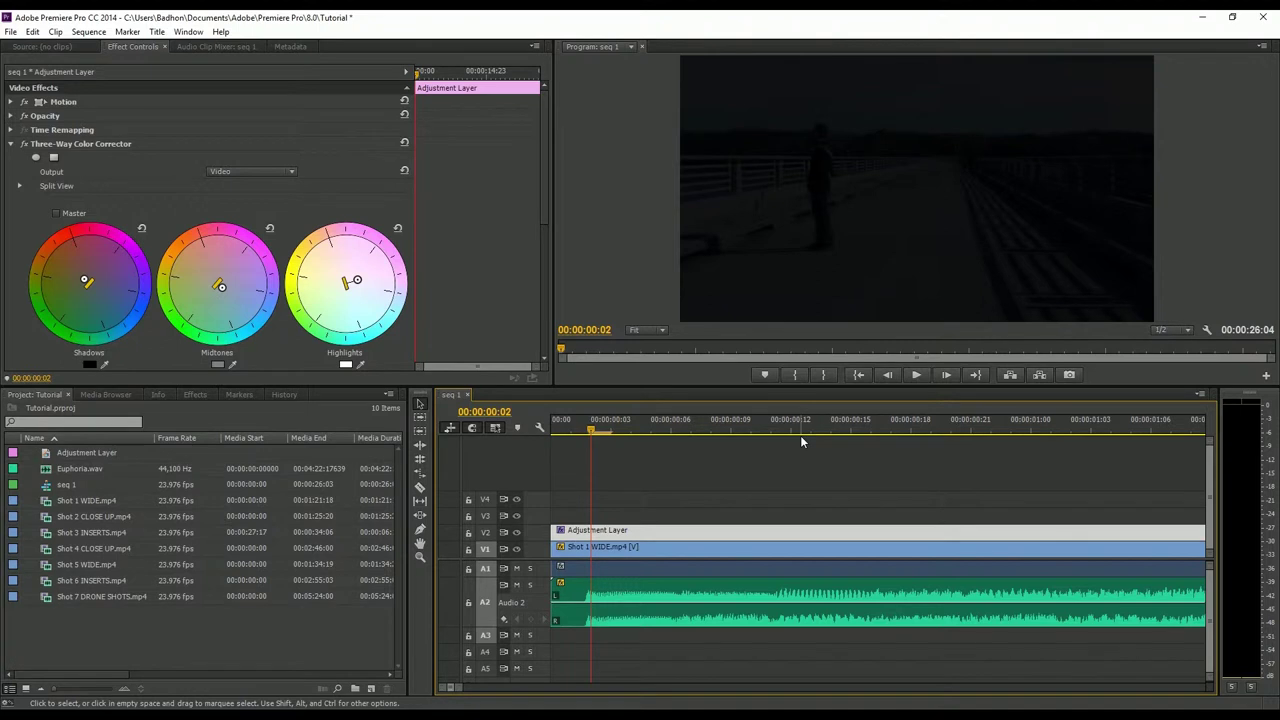
# Switch the sequence's time ruler to audio time units for finer positioning near the start of the music.
pyautogui.rightClick(642, 428)
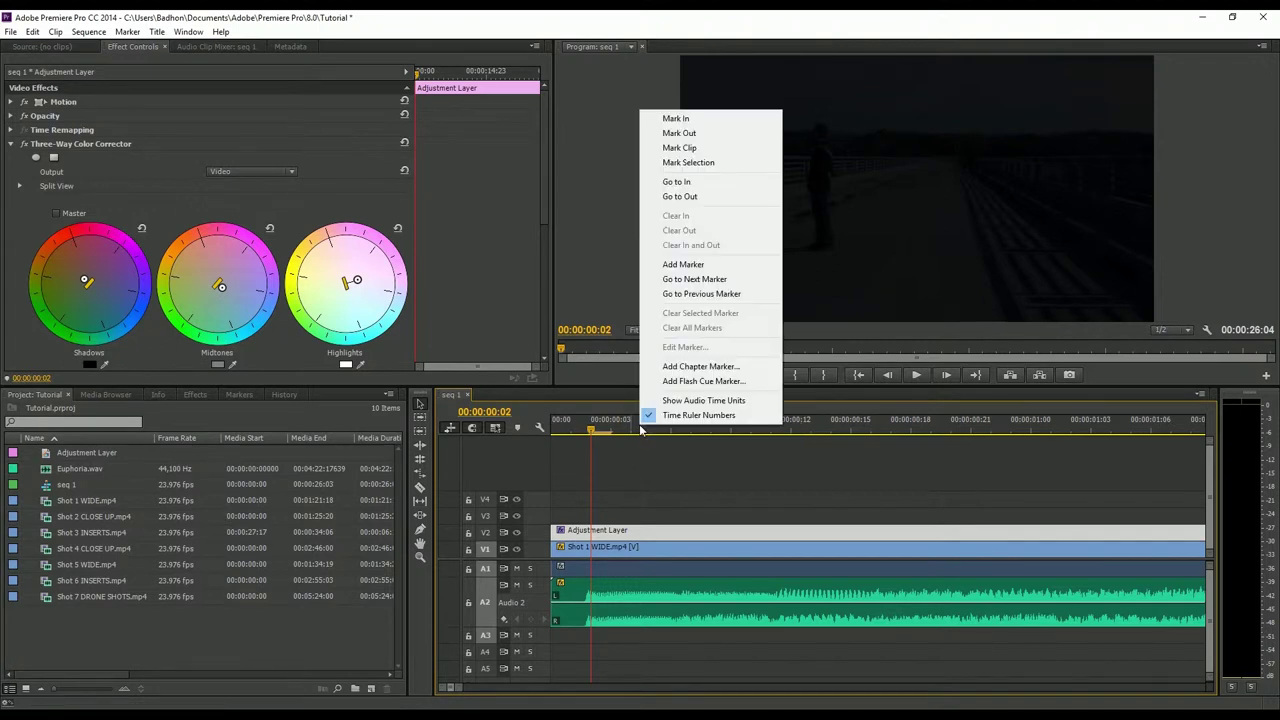
pyautogui.click(700, 401)
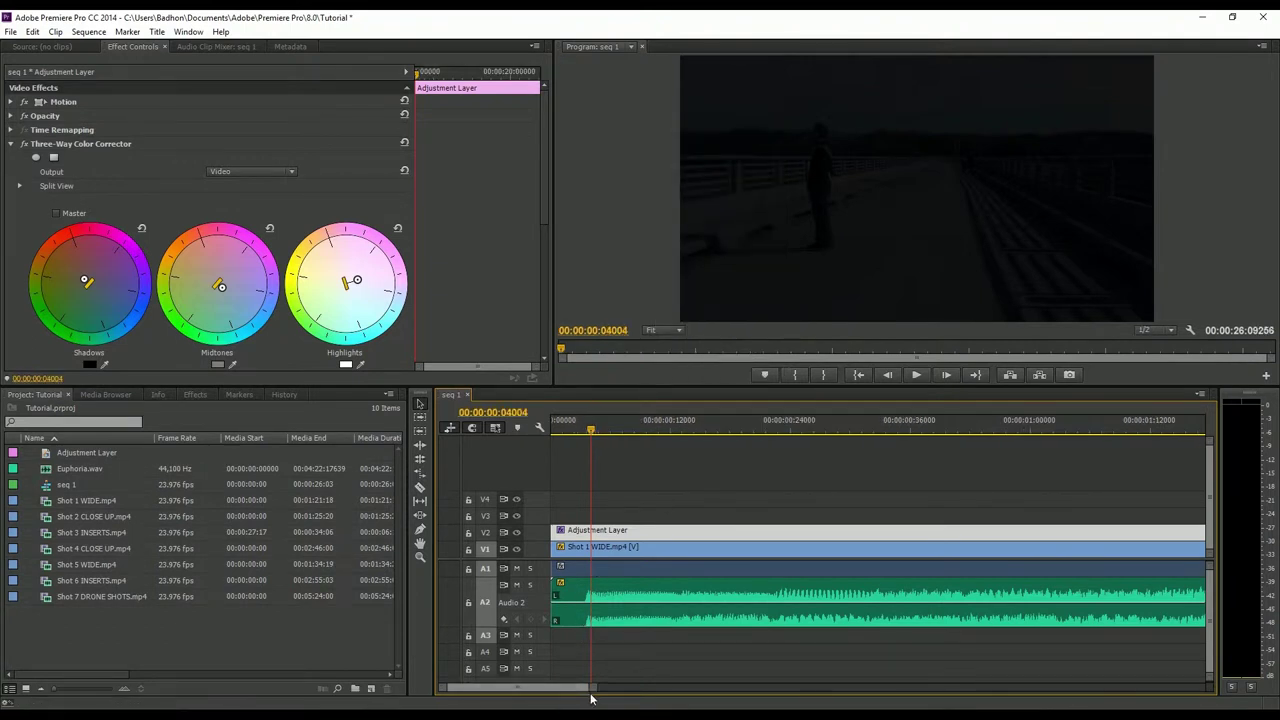
pyautogui.moveTo(591, 689); pyautogui.dragTo(533, 693)
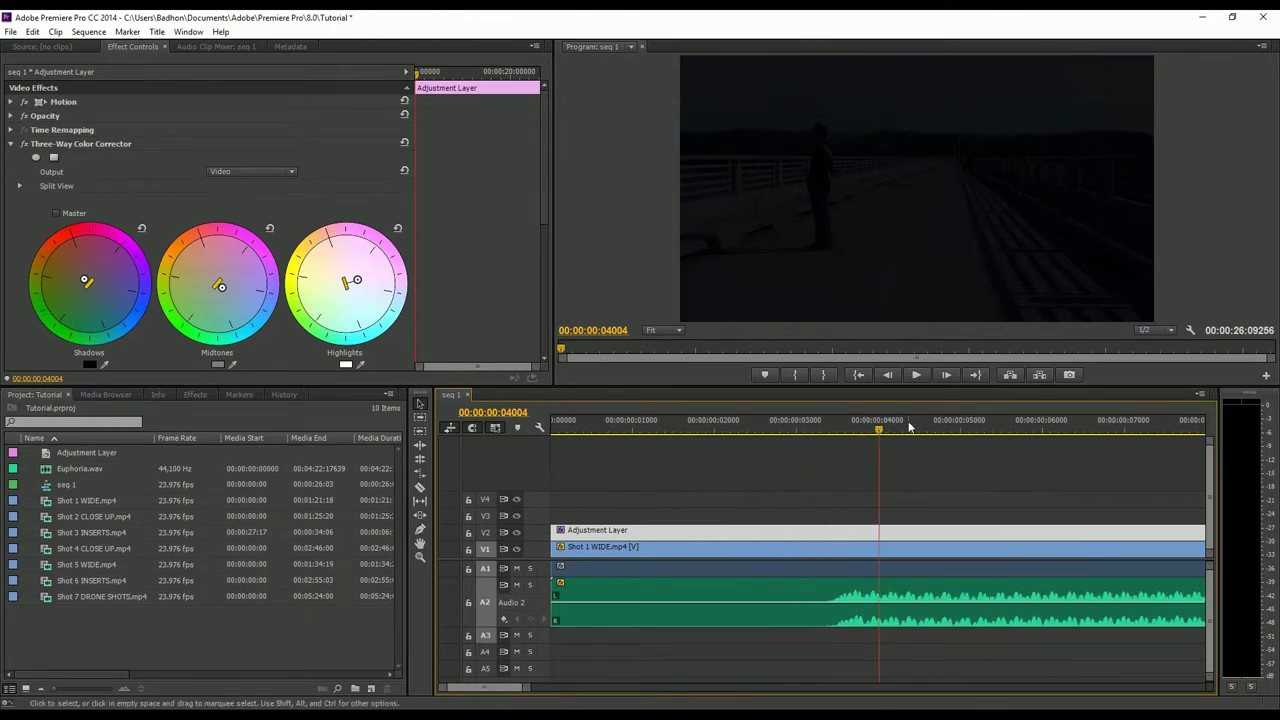
# Place the playhead at 00:00:00:03435, where the A2 waveform begins, and trim the start of the music clip to it.
pyautogui.moveTo(878, 428); pyautogui.dragTo(831, 436)
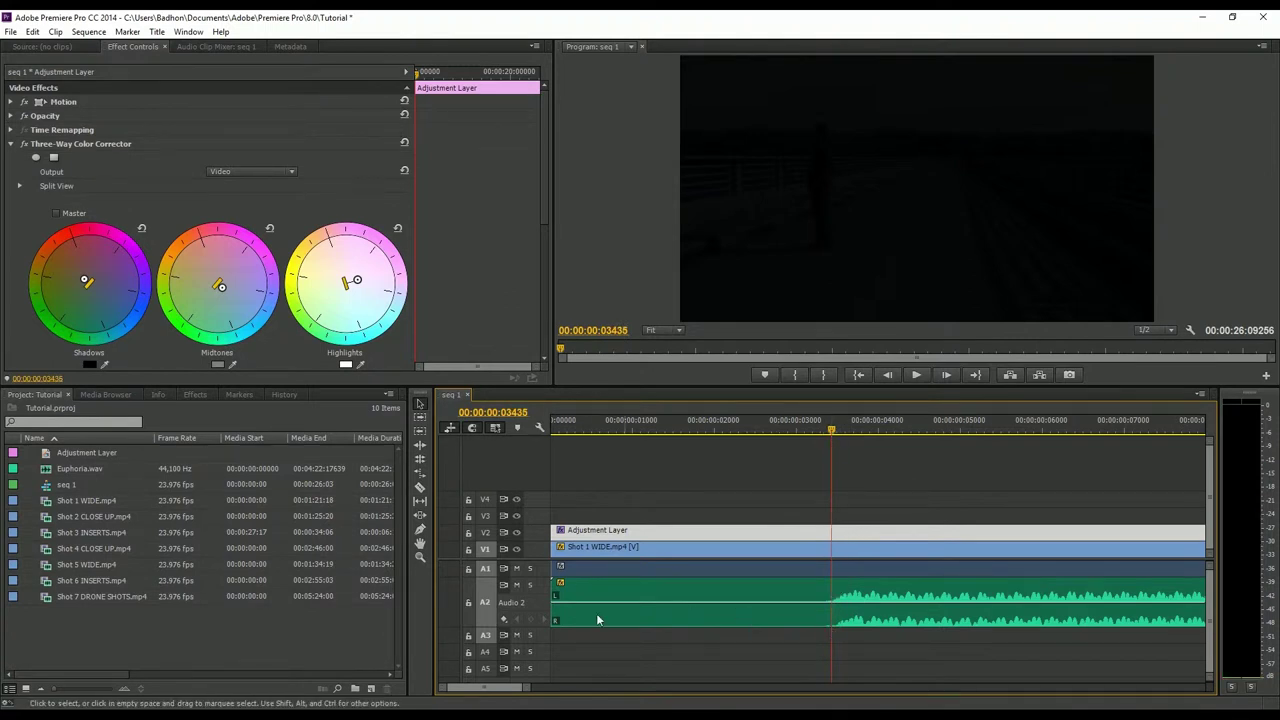
pyautogui.moveTo(555, 595); pyautogui.dragTo(833, 600)
pyautogui.moveTo(527, 688); pyautogui.dragTo(552, 693)
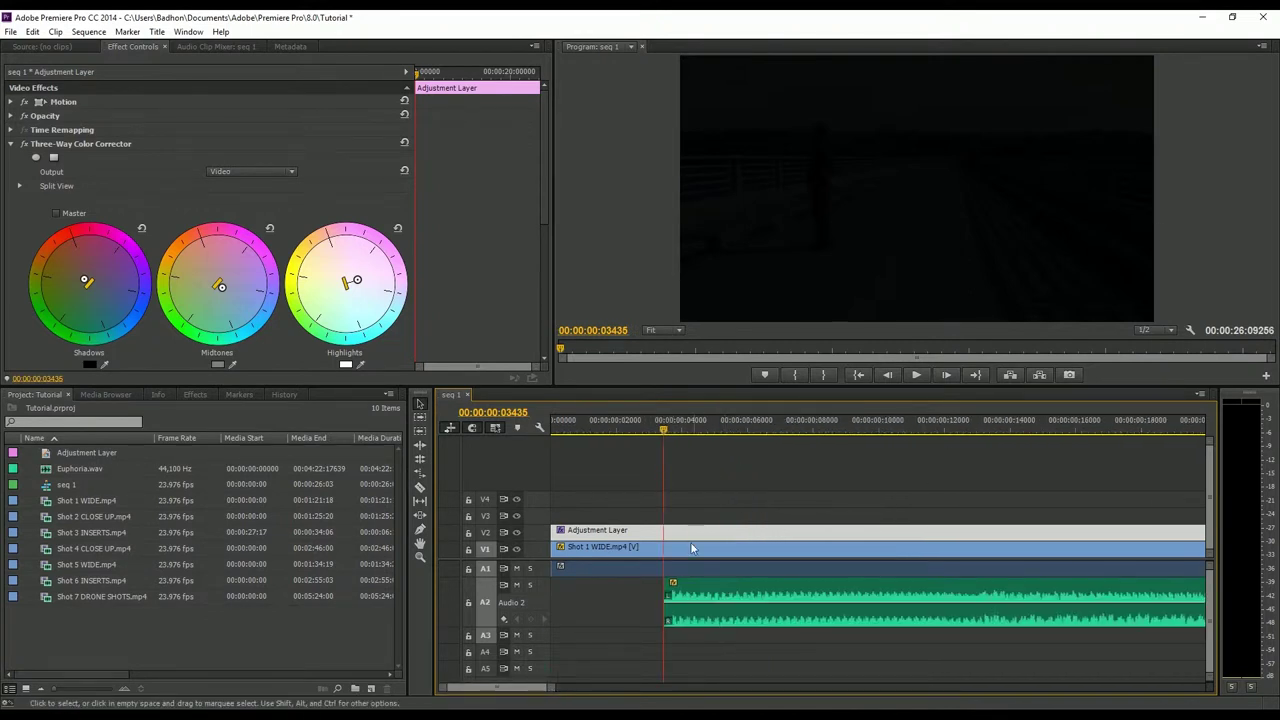
# Turn off audio time units so the sequence's time ruler counts in video frames.
pyautogui.rightClick(688, 428)
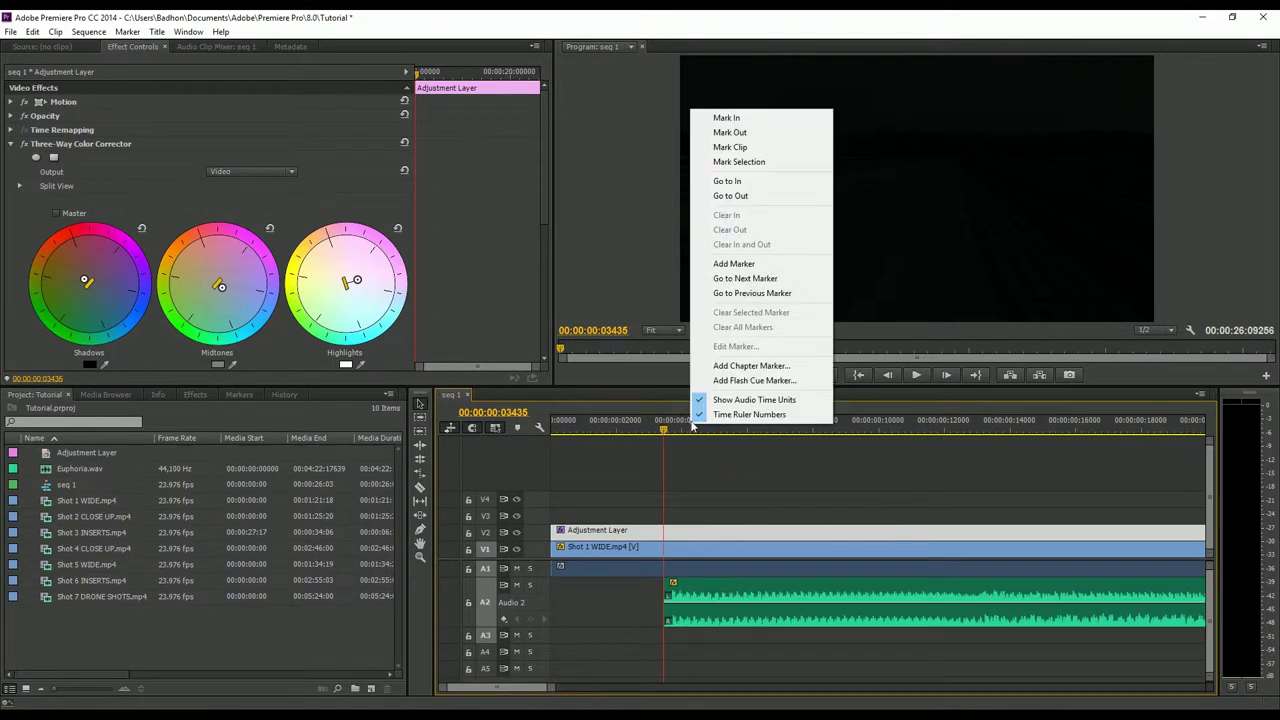
pyautogui.click(755, 400)
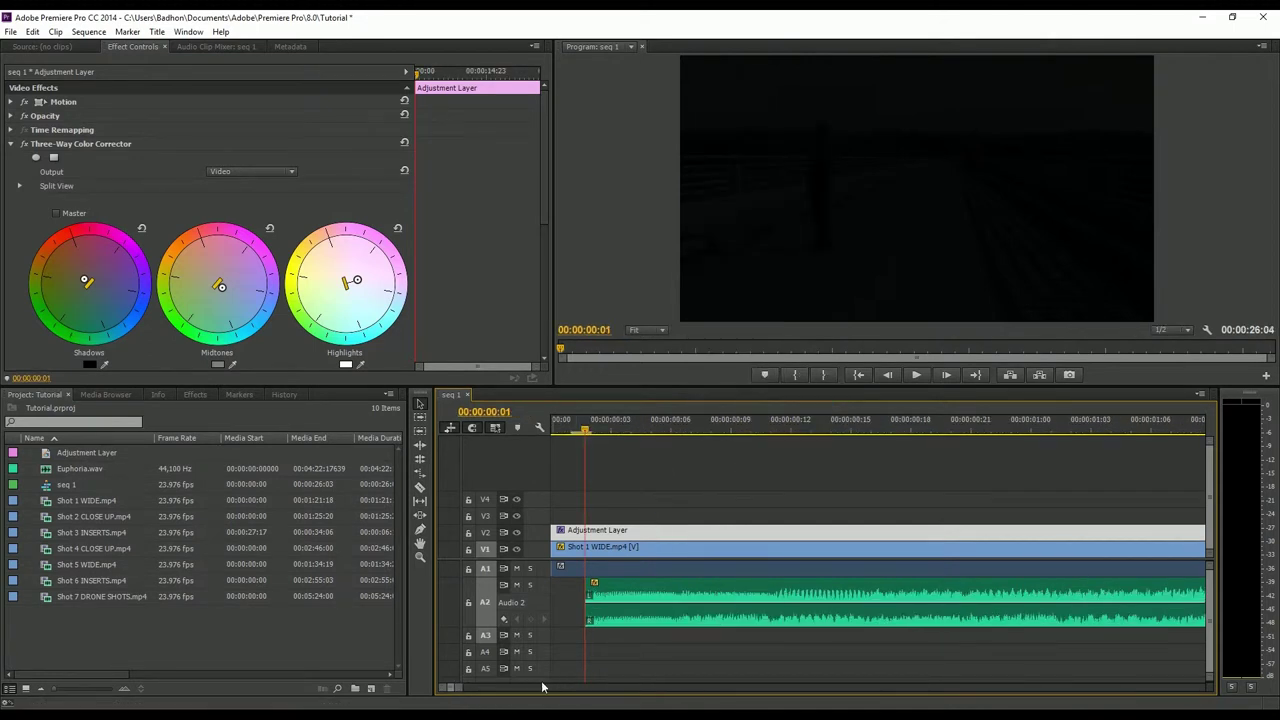
pyautogui.moveTo(477, 693)
pyautogui.mouseDown()
pyautogui.moveTo(523, 694)
pyautogui.moveTo(491, 690)
pyautogui.mouseUp()
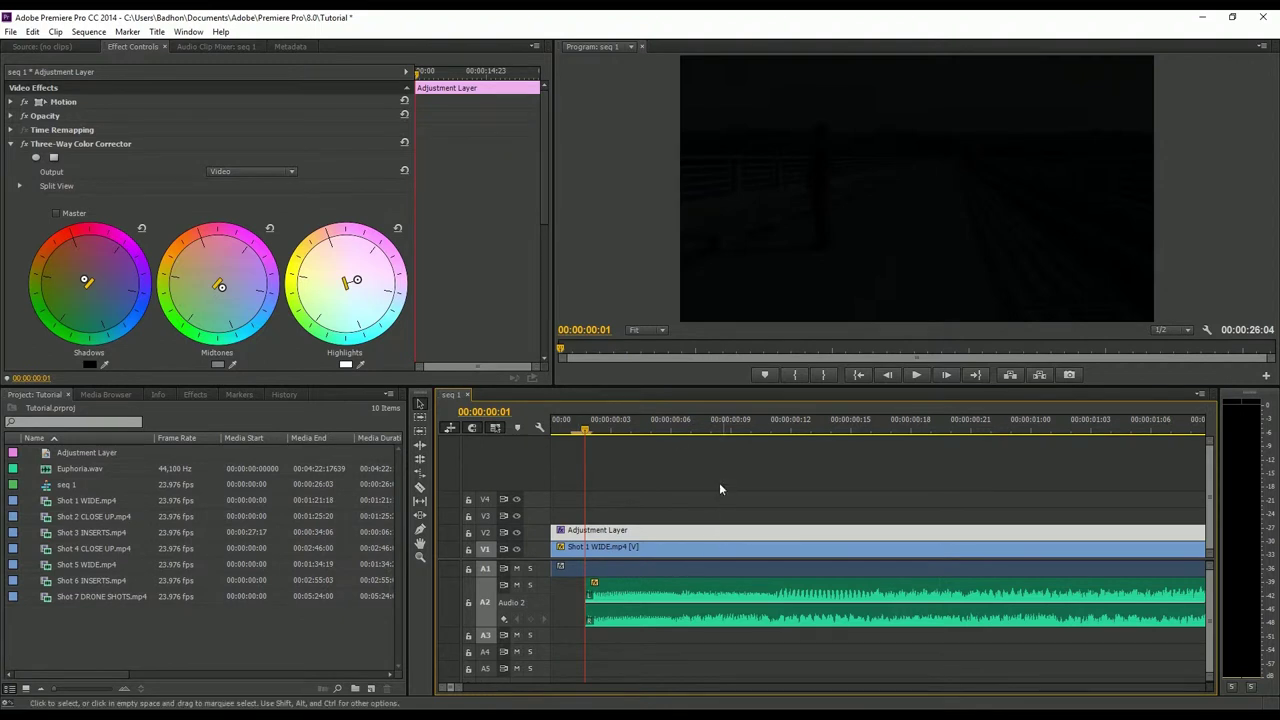
pyautogui.rightClick(674, 426)
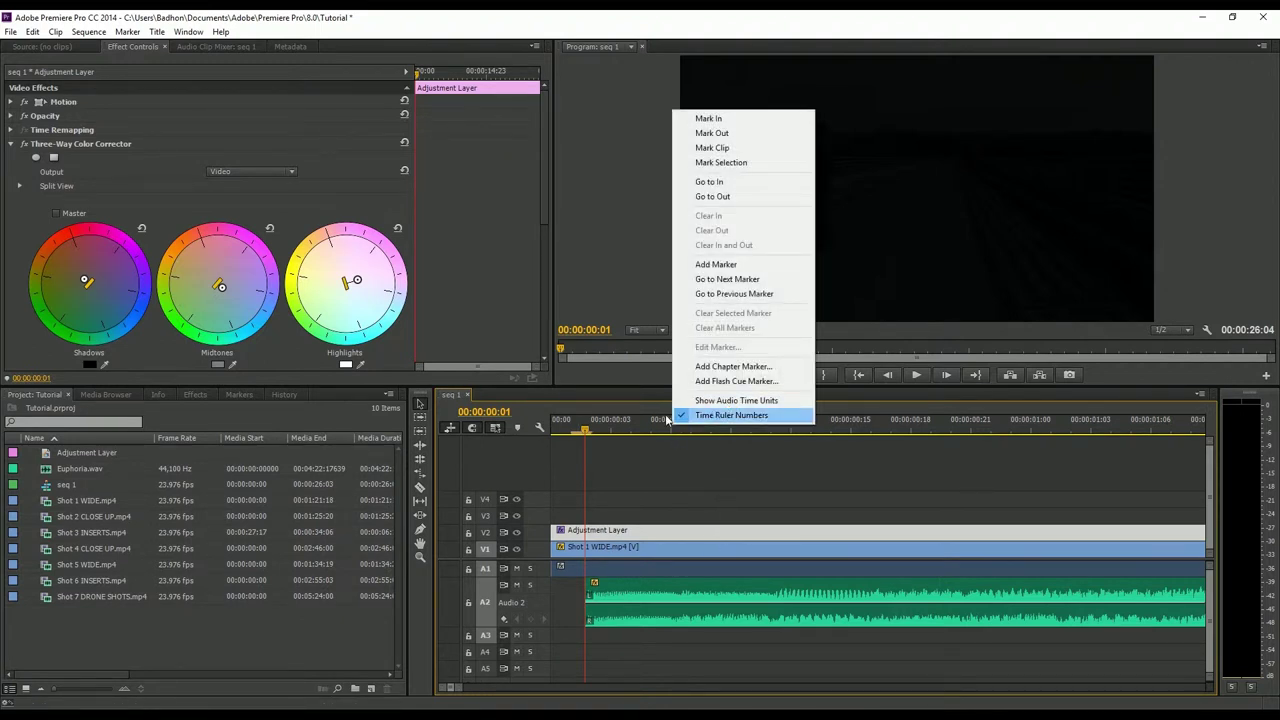
pyautogui.press('Escape')
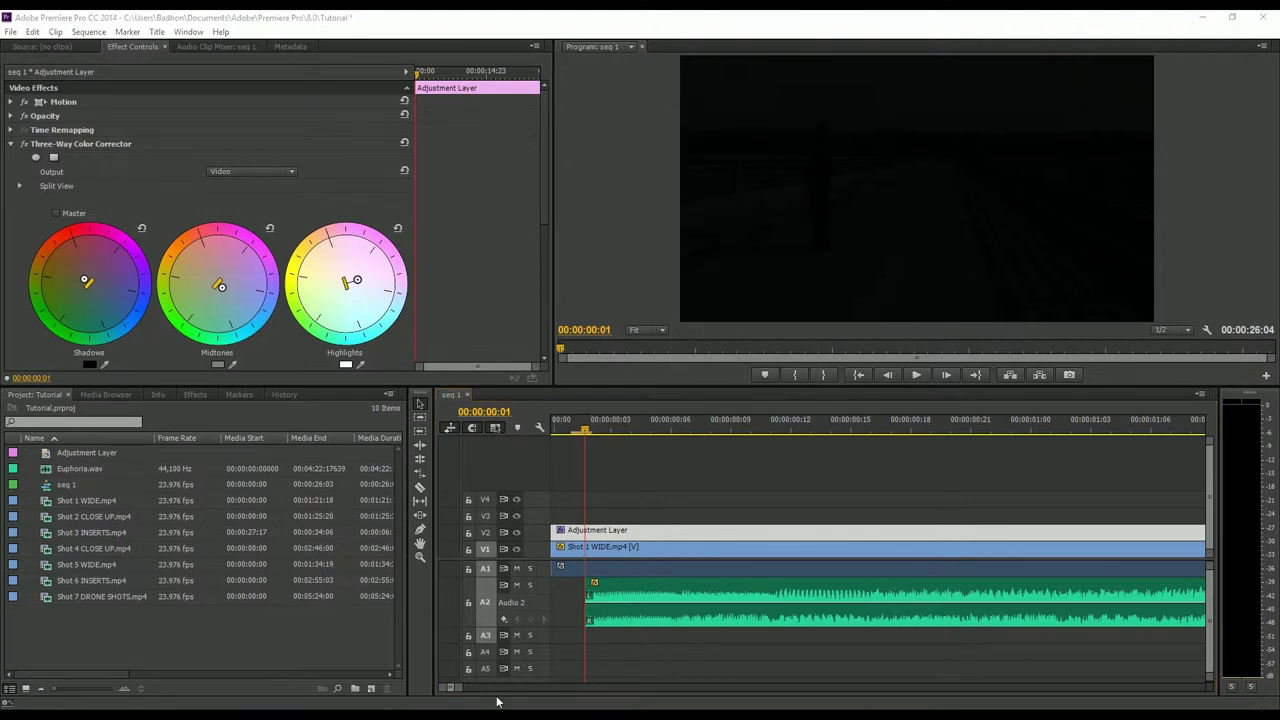
# Move the Adjustment Layer clip from track V2 up to track V4, keeping its start at the sequence's beginning.
pyautogui.moveTo(460, 688); pyautogui.dragTo(600, 692)
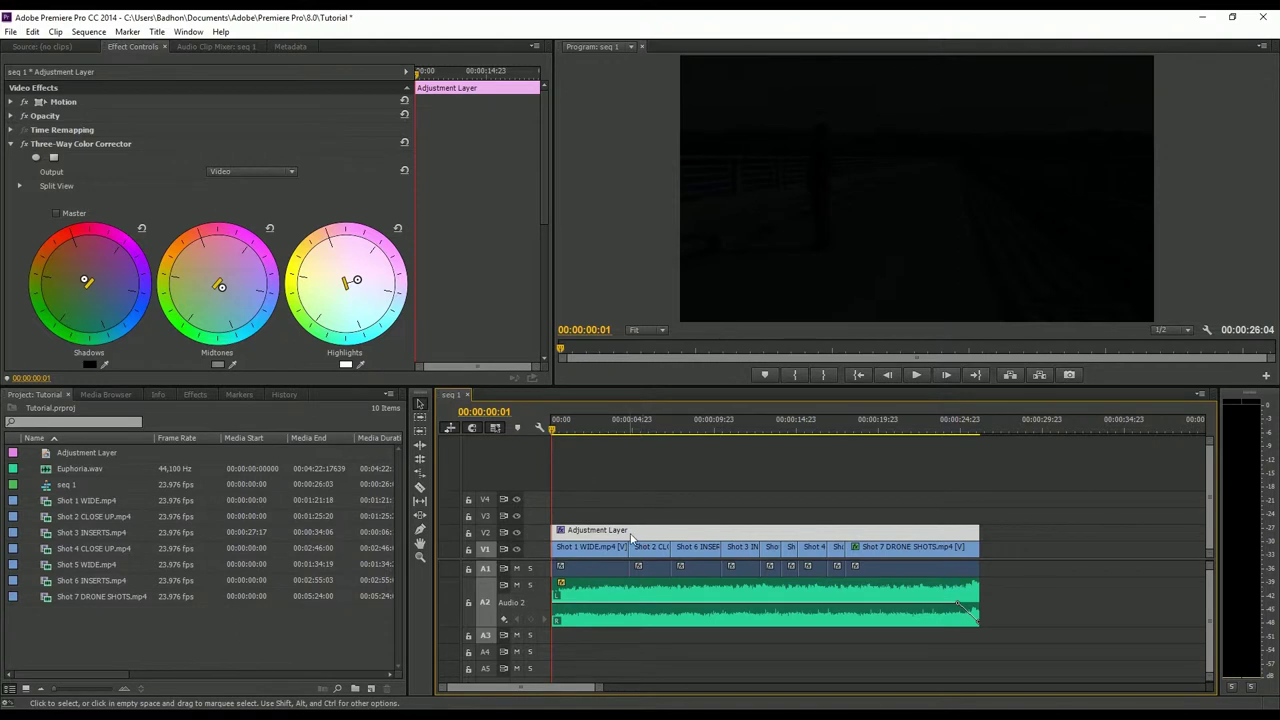
pyautogui.moveTo(614, 535); pyautogui.dragTo(588, 502)
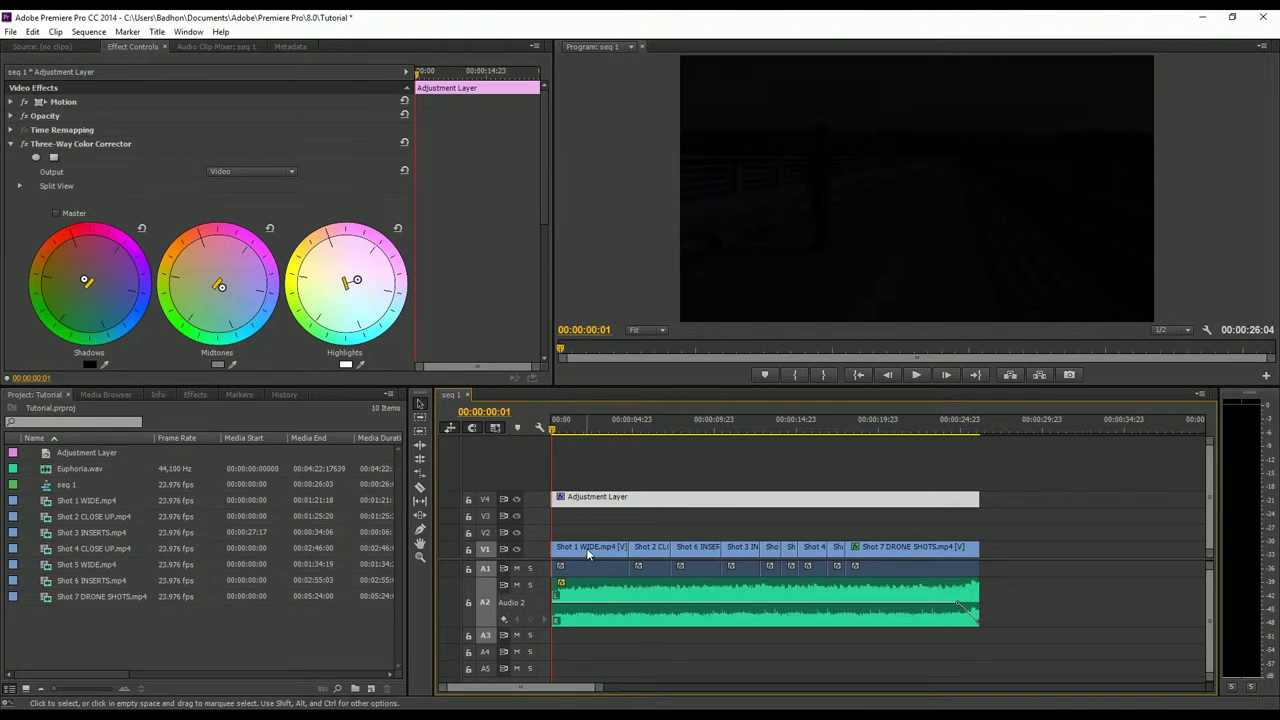
# Paste a copy of the first clip, Shot 1 WIDE.mp4, on V1 at 00:00:27:04, and delete that copy.
pyautogui.click(588, 555)
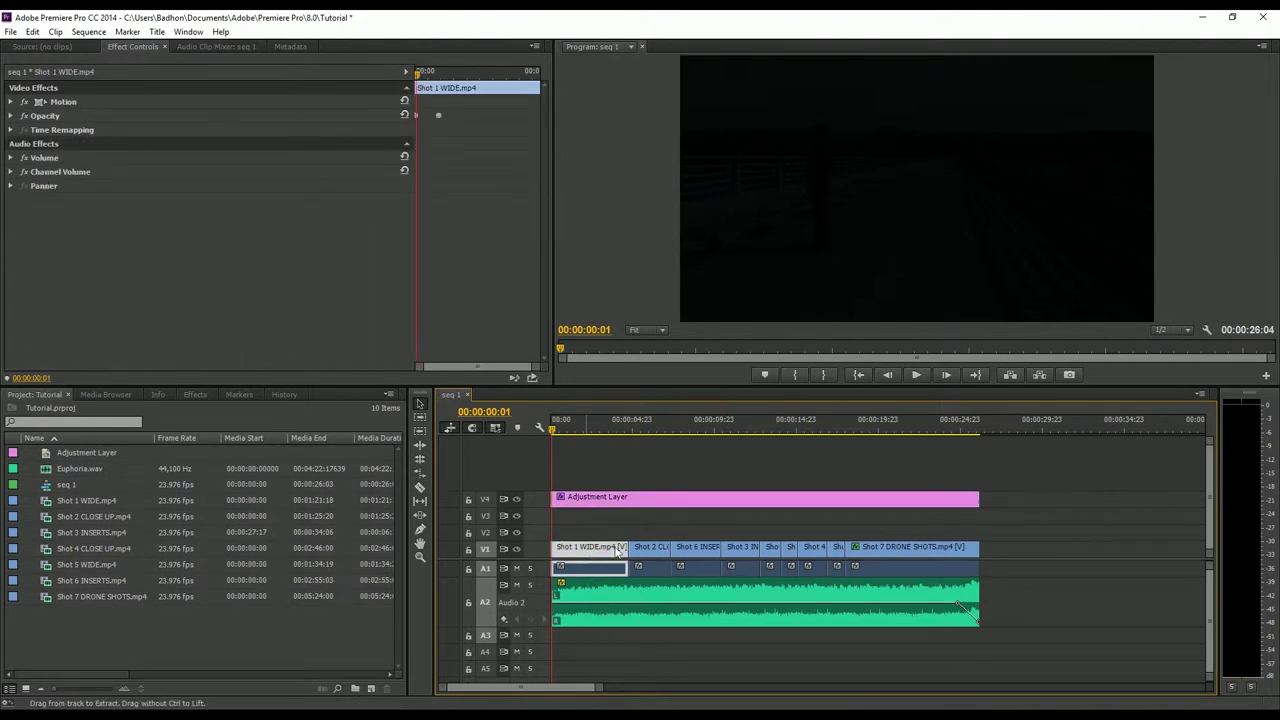
pyautogui.click(996, 420)
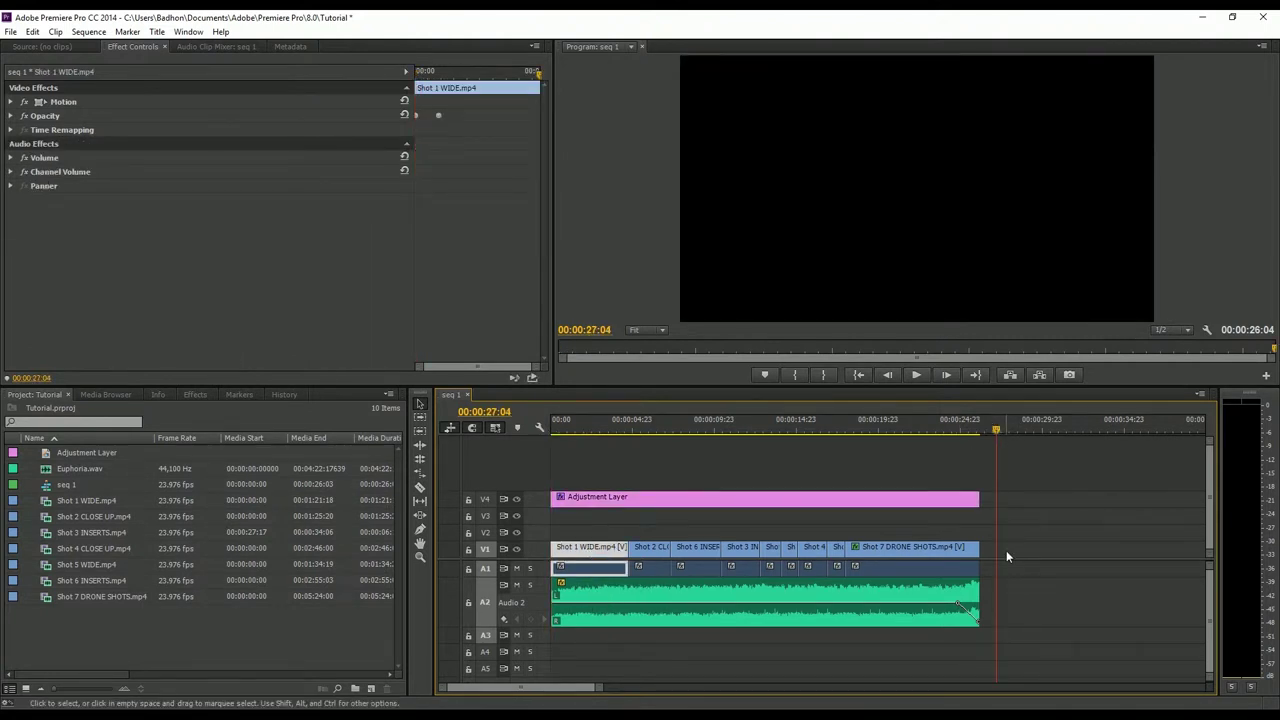
pyautogui.click(1006, 556)
pyautogui.click(580, 552)
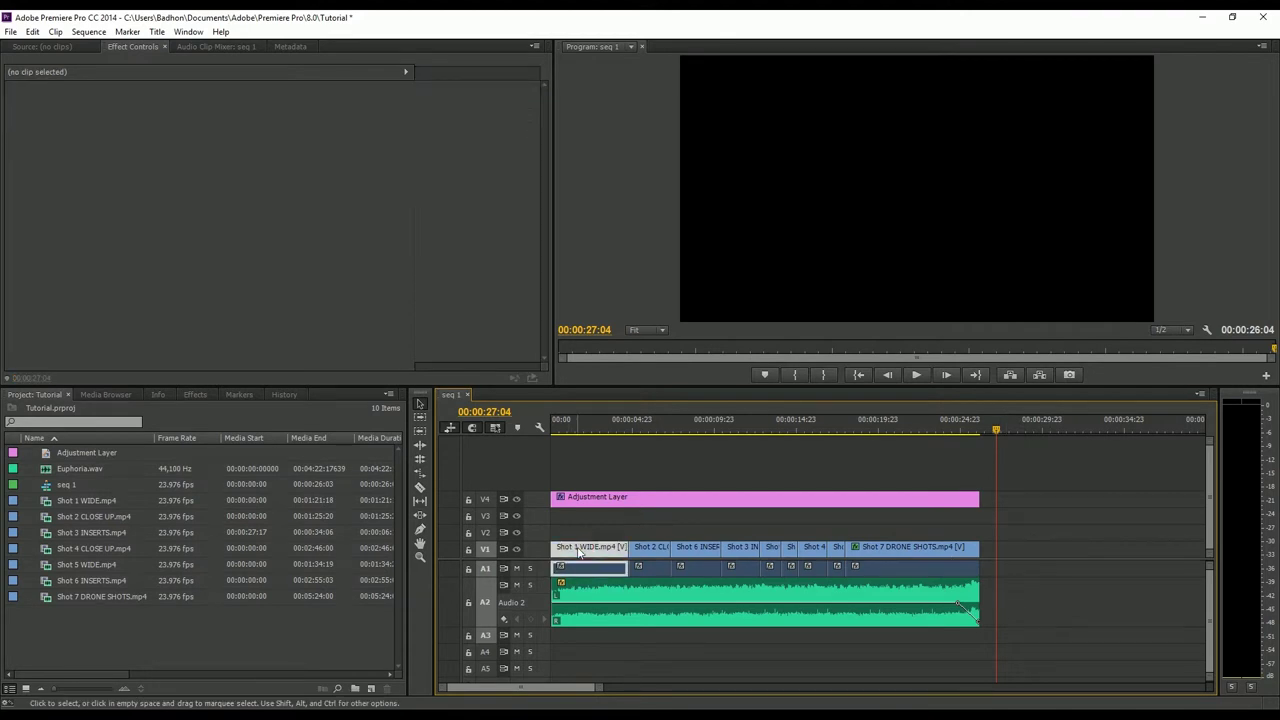
pyautogui.moveTo(580, 557); pyautogui.dragTo(1006, 557)
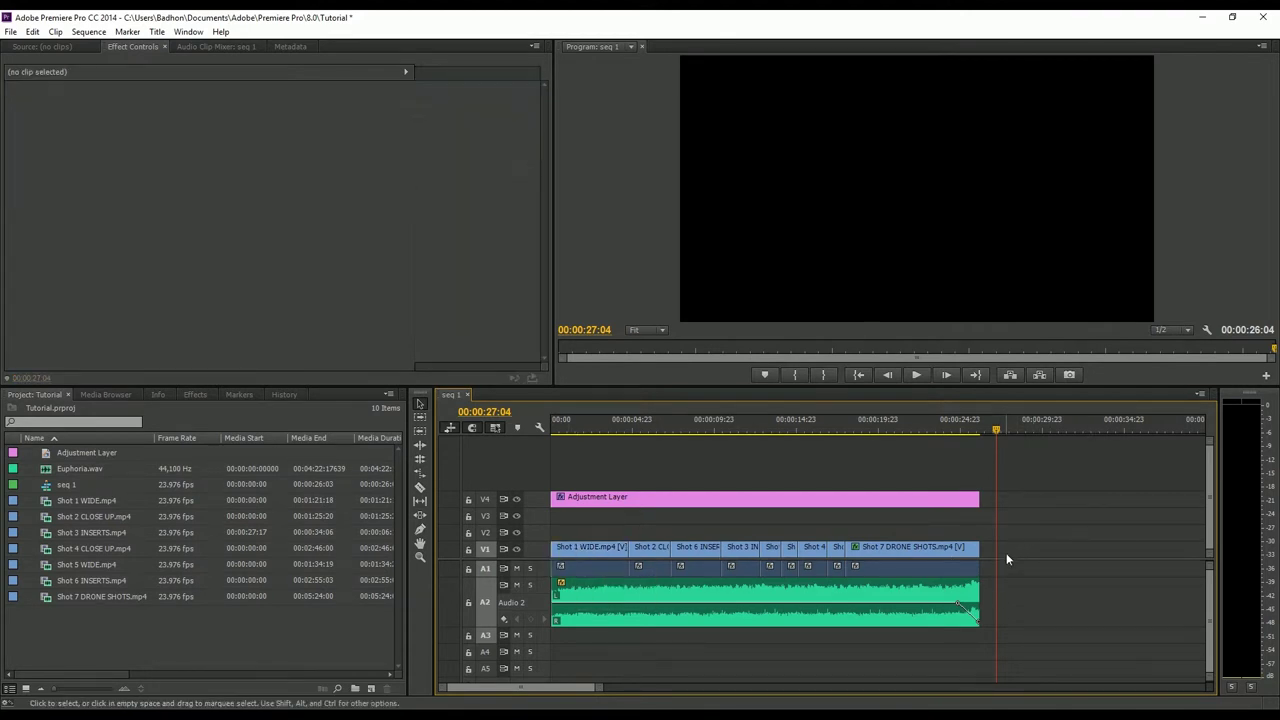
pyautogui.press('Down')
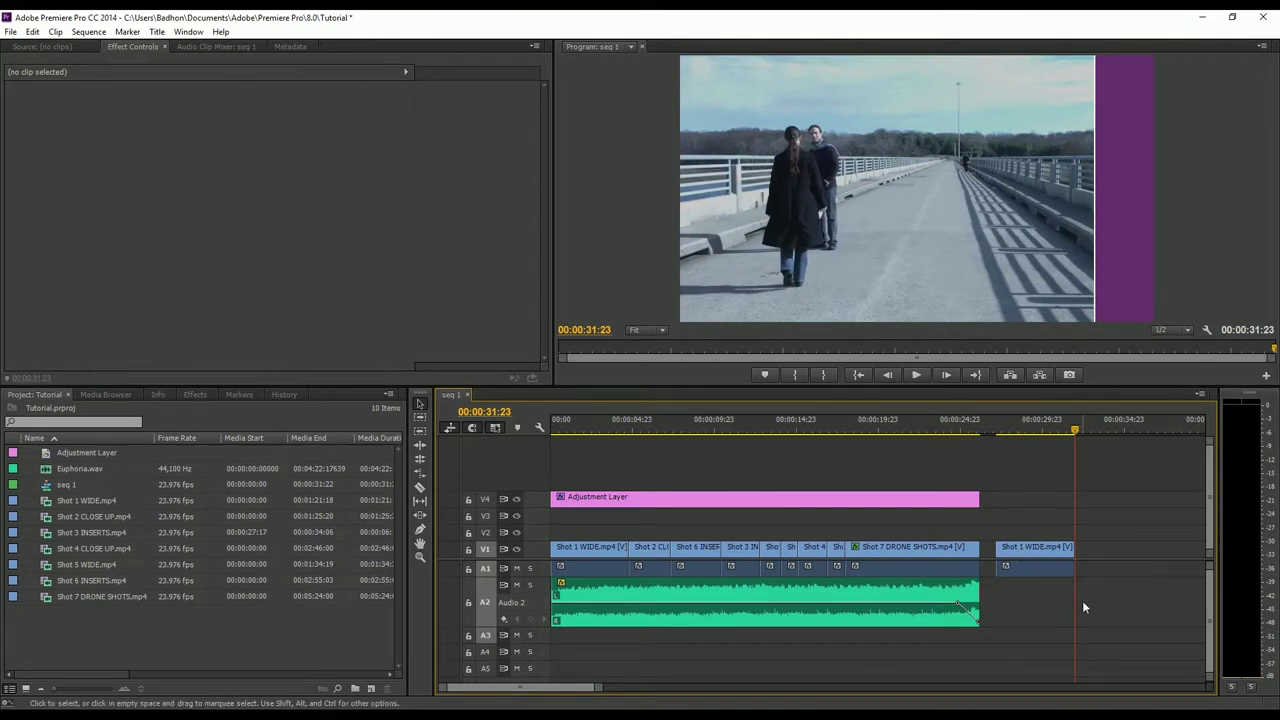
pyautogui.click(1038, 552)
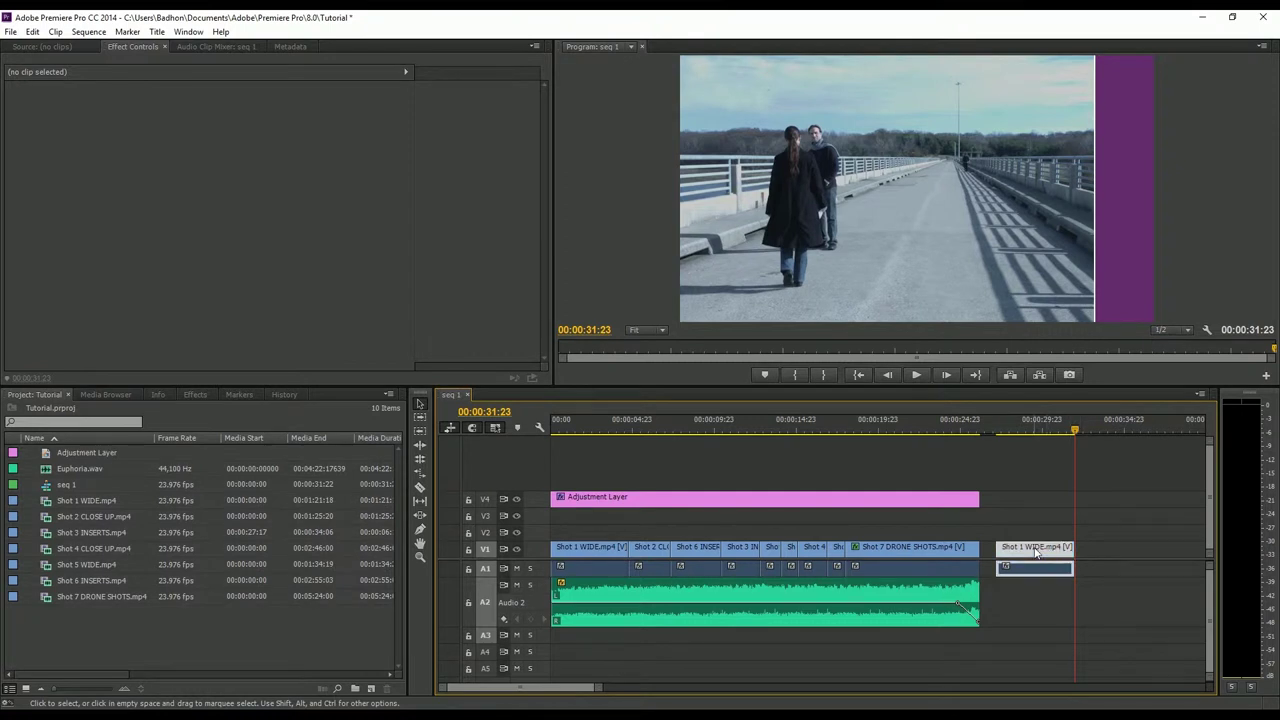
pyautogui.press('Delete')
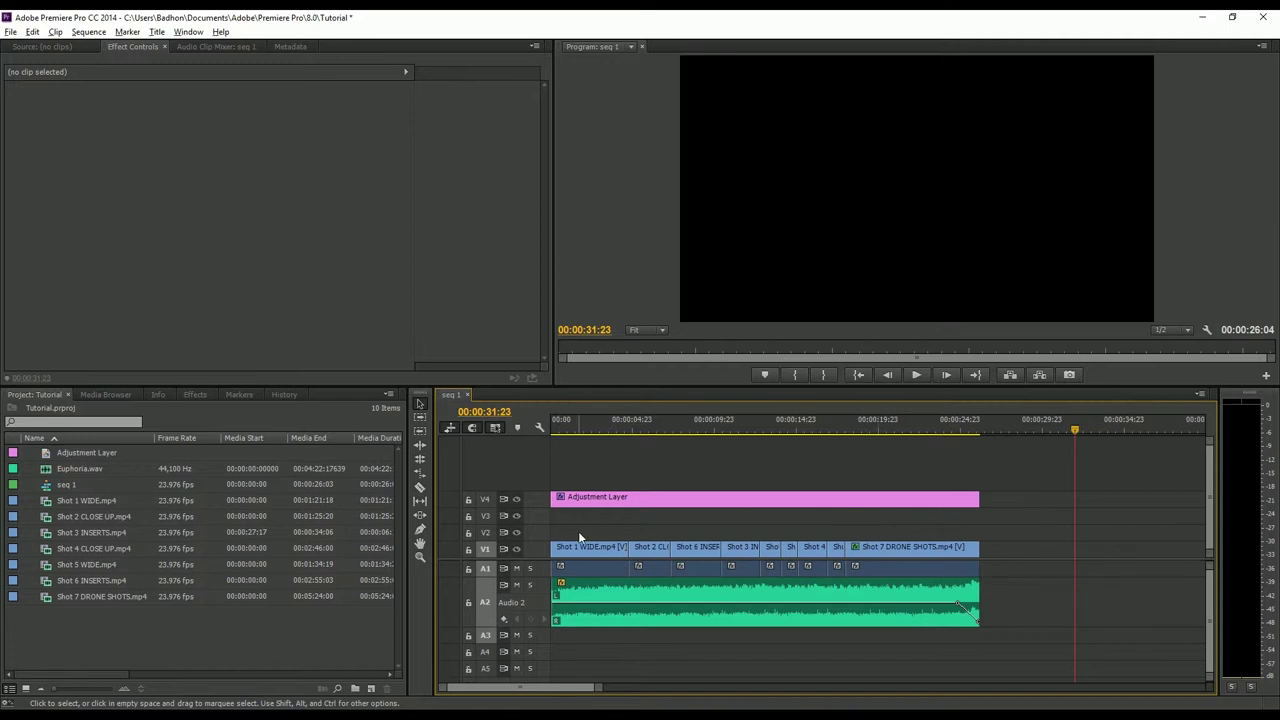
# Duplicate the first Shot 1 WIDE.mp4 clip onto V2 past the end of the edit, and delete the duplicate with its audio.
pyautogui.click(573, 563)
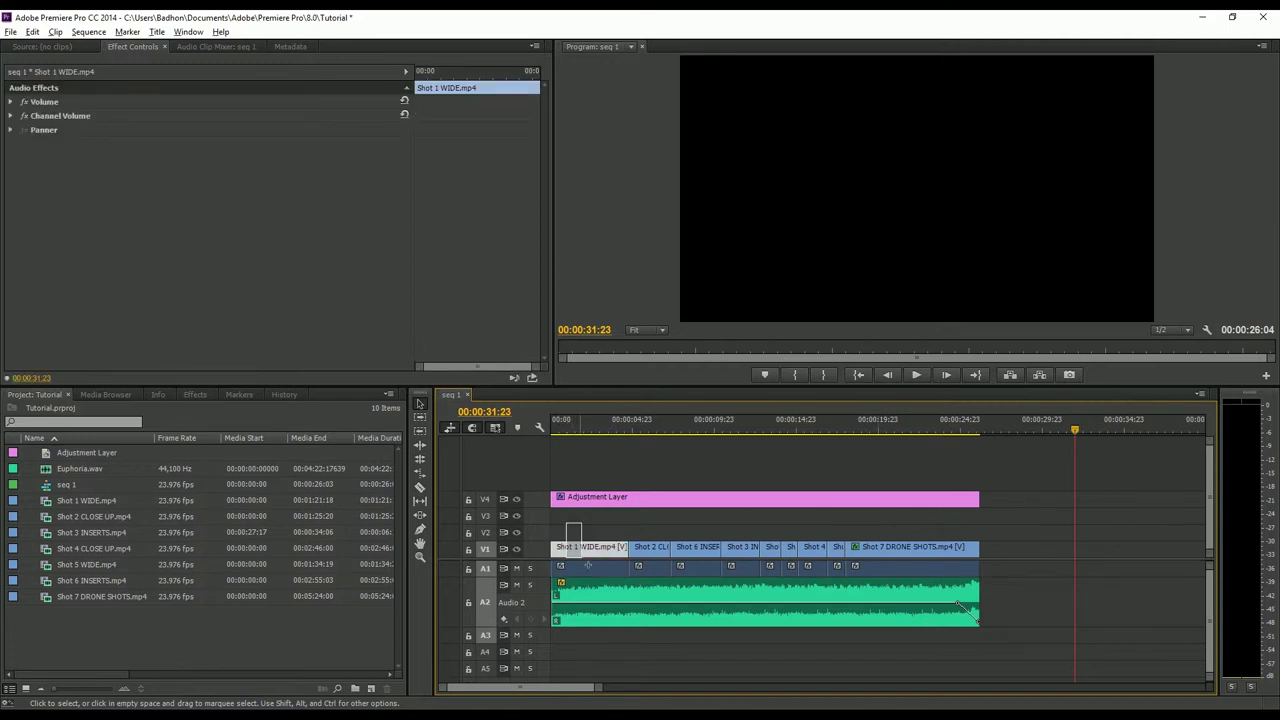
pyautogui.moveTo(592, 565); pyautogui.dragTo(1030, 536)
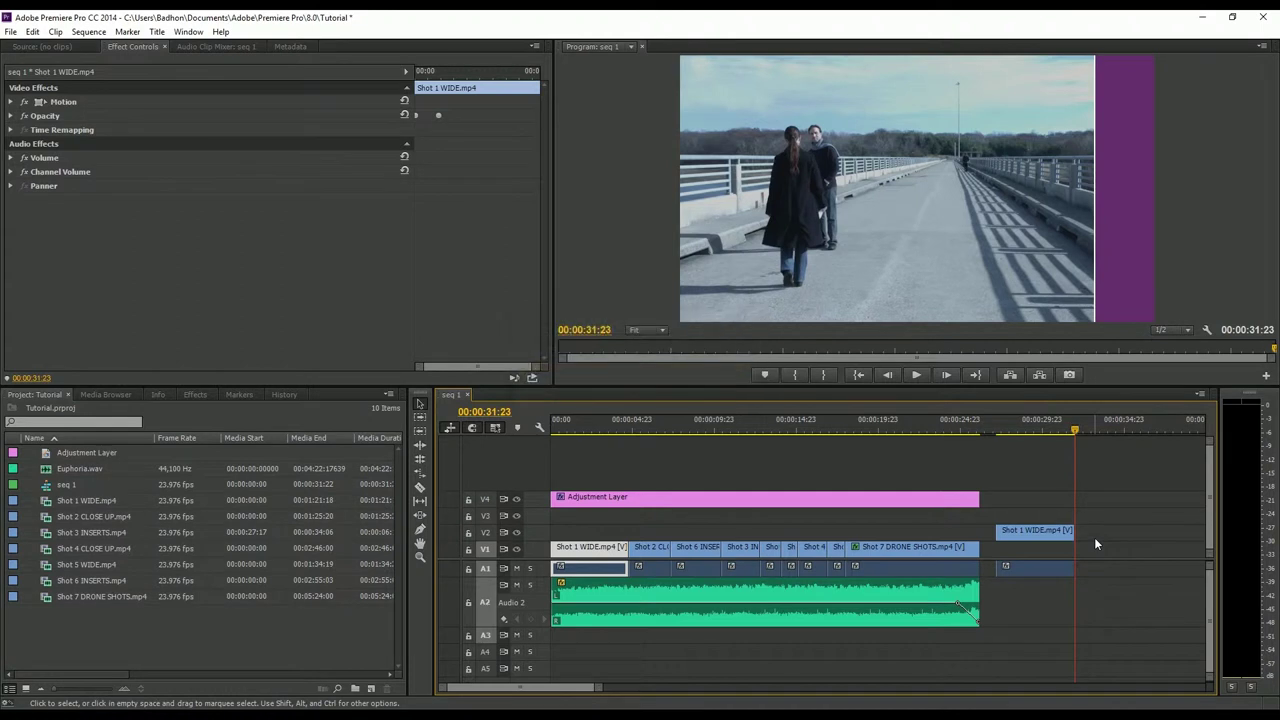
pyautogui.moveTo(1094, 527); pyautogui.dragTo(1024, 577)
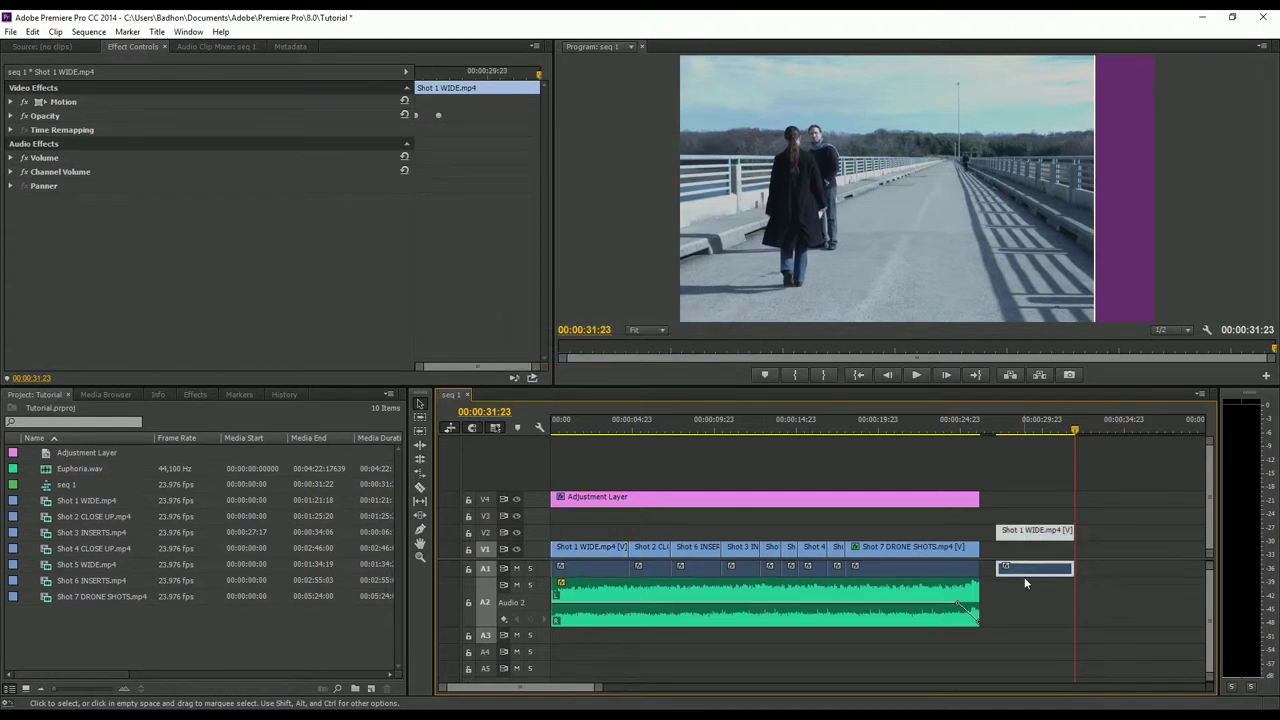
pyautogui.press('Delete')
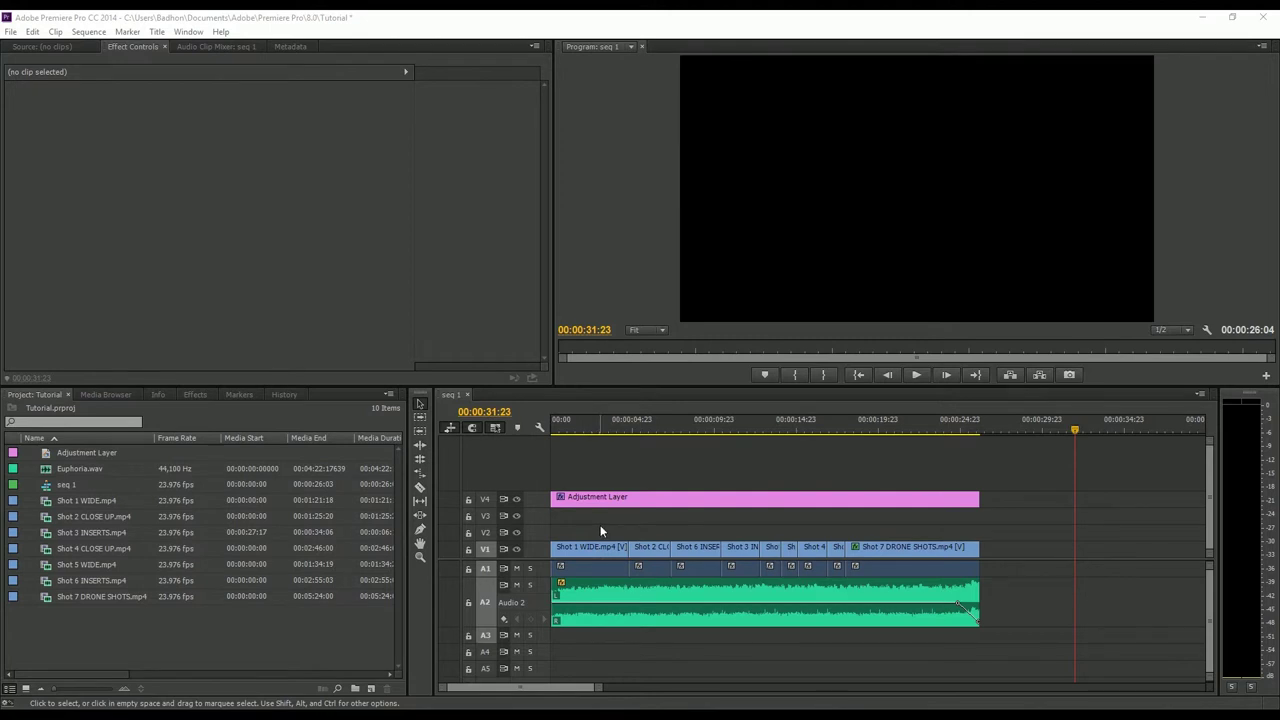
# Export the sequence as media in H.264 format by sending it to the Adobe Media Encoder queue.
pyautogui.click(10, 31)
pyautogui.moveTo(112, 423)
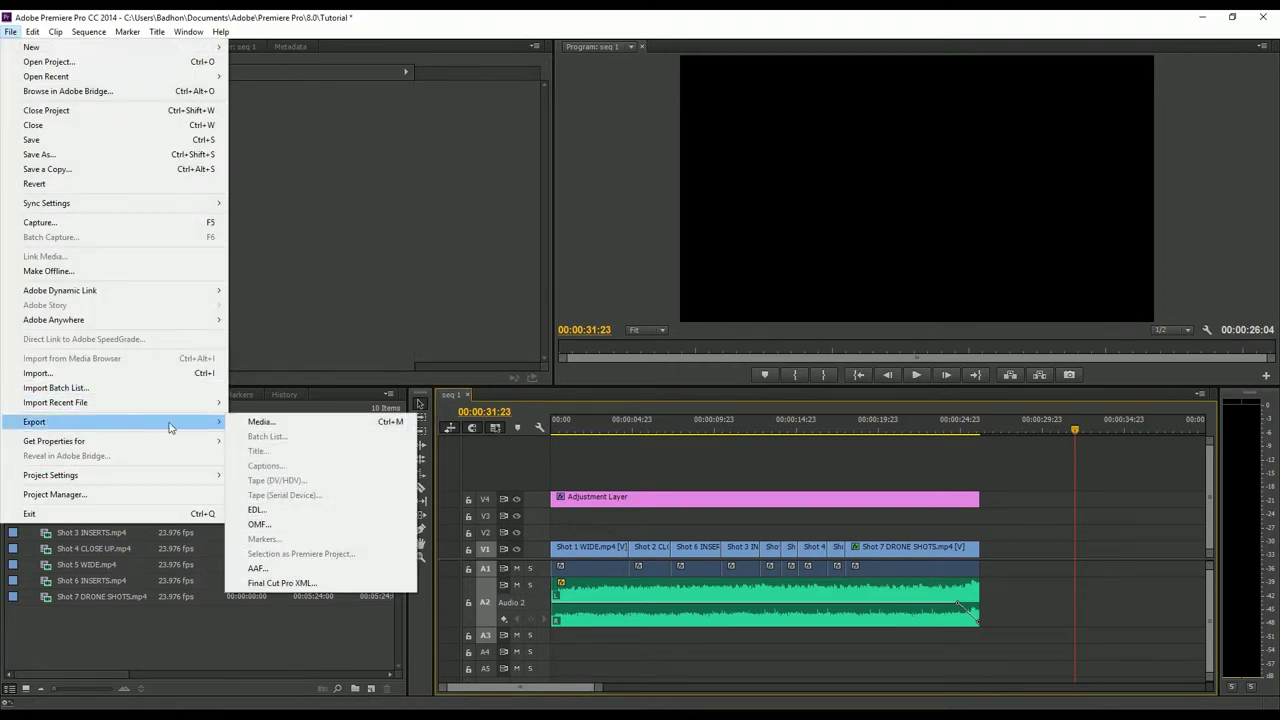
pyautogui.click(285, 421)
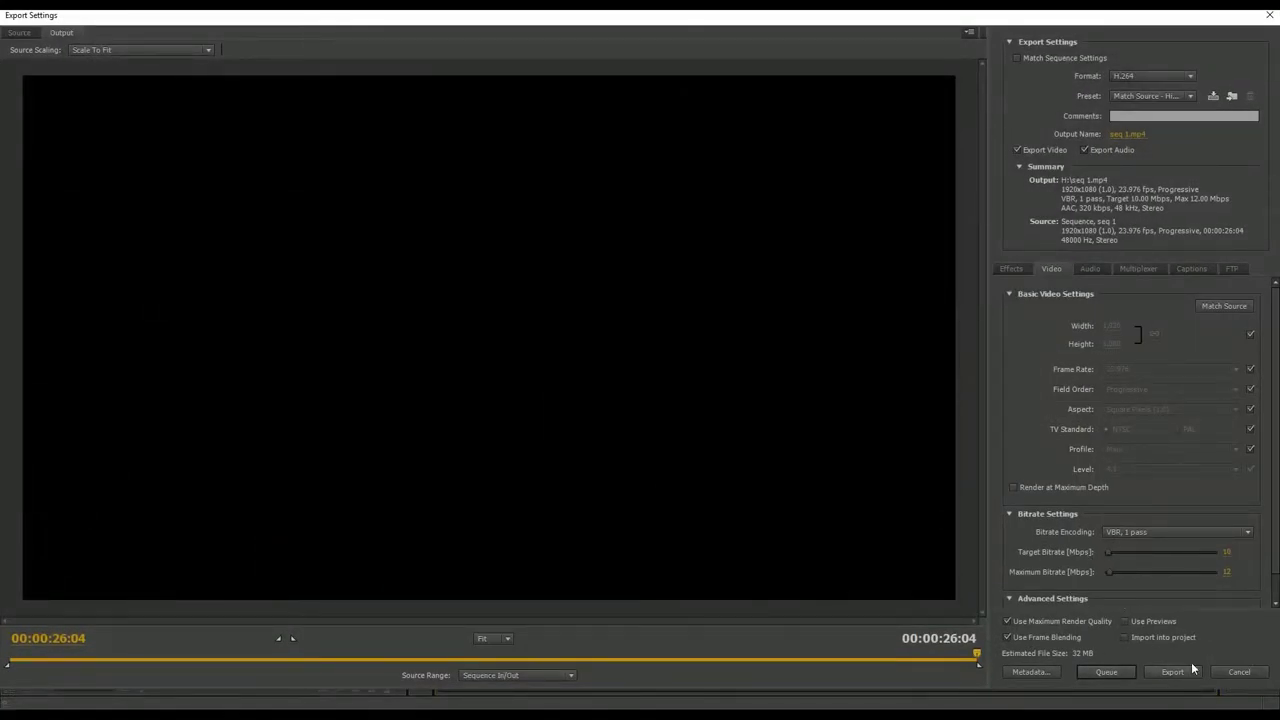
pyautogui.click(1119, 677)
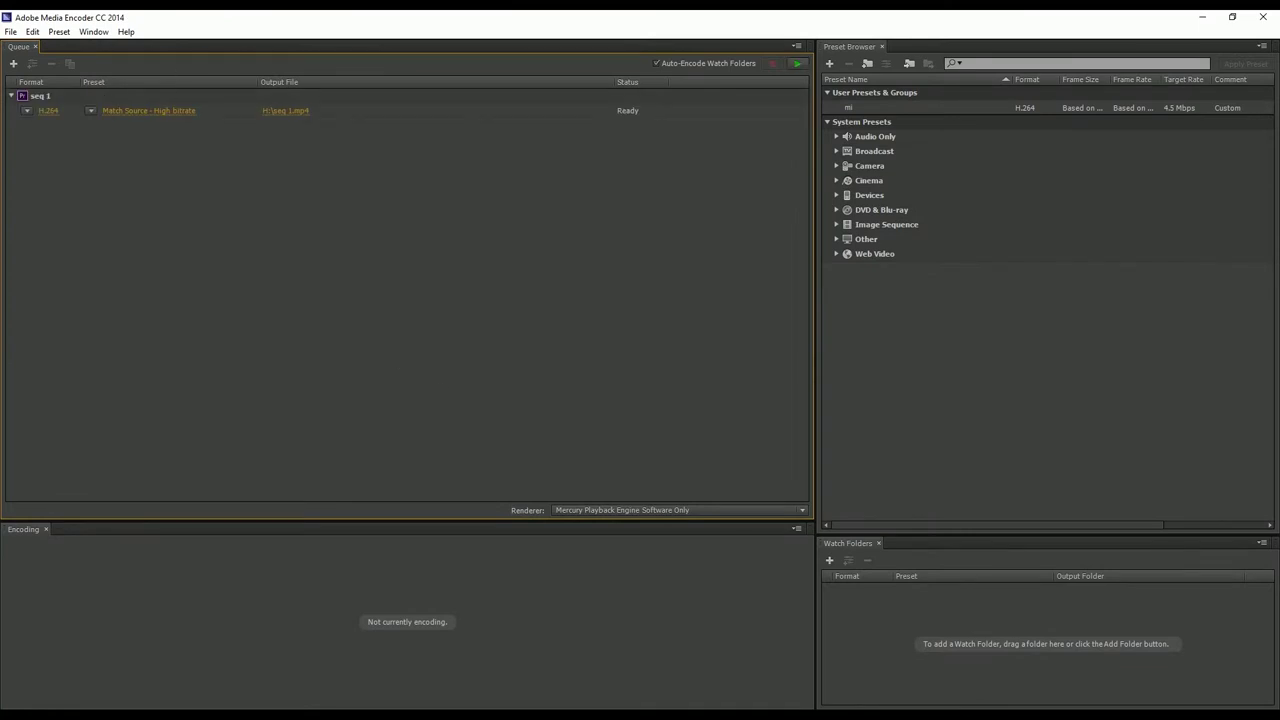
# Review and accept the queued item's H.264 export settings, and set its output file name to video on drive H:.
pyautogui.click(50, 111)
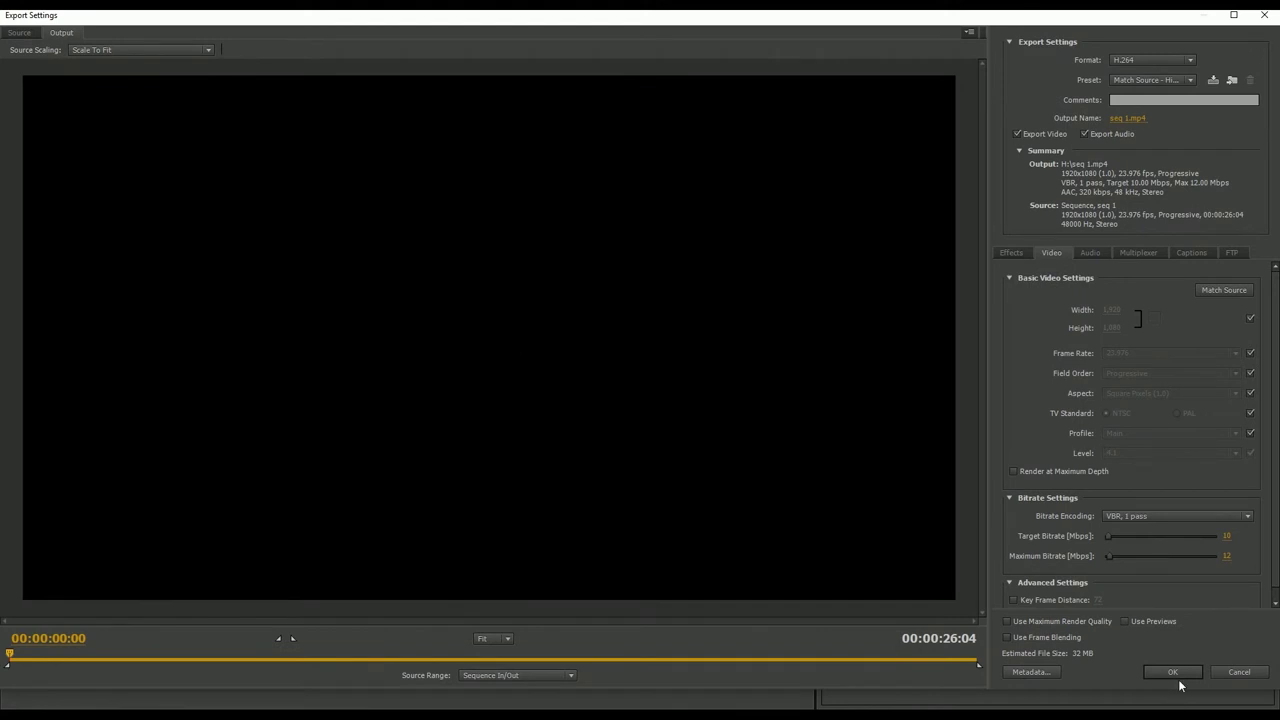
pyautogui.click(1174, 673)
pyautogui.click(288, 111)
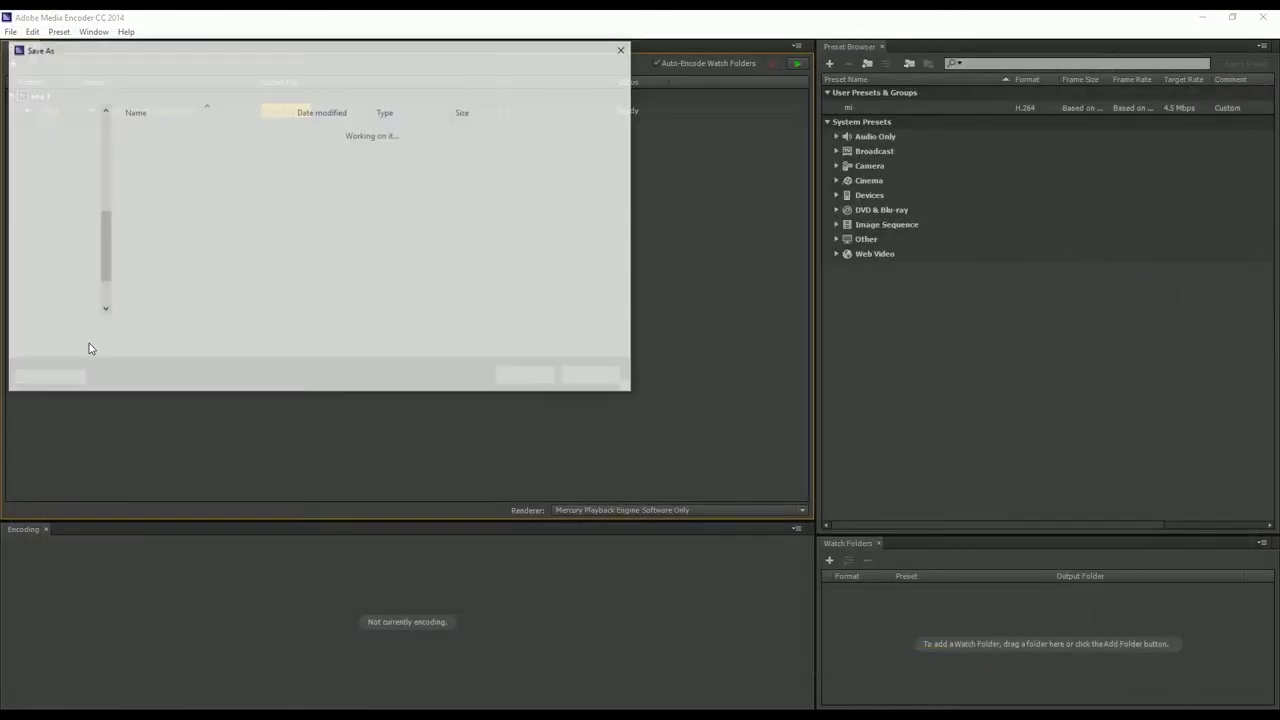
pyautogui.write('vi')
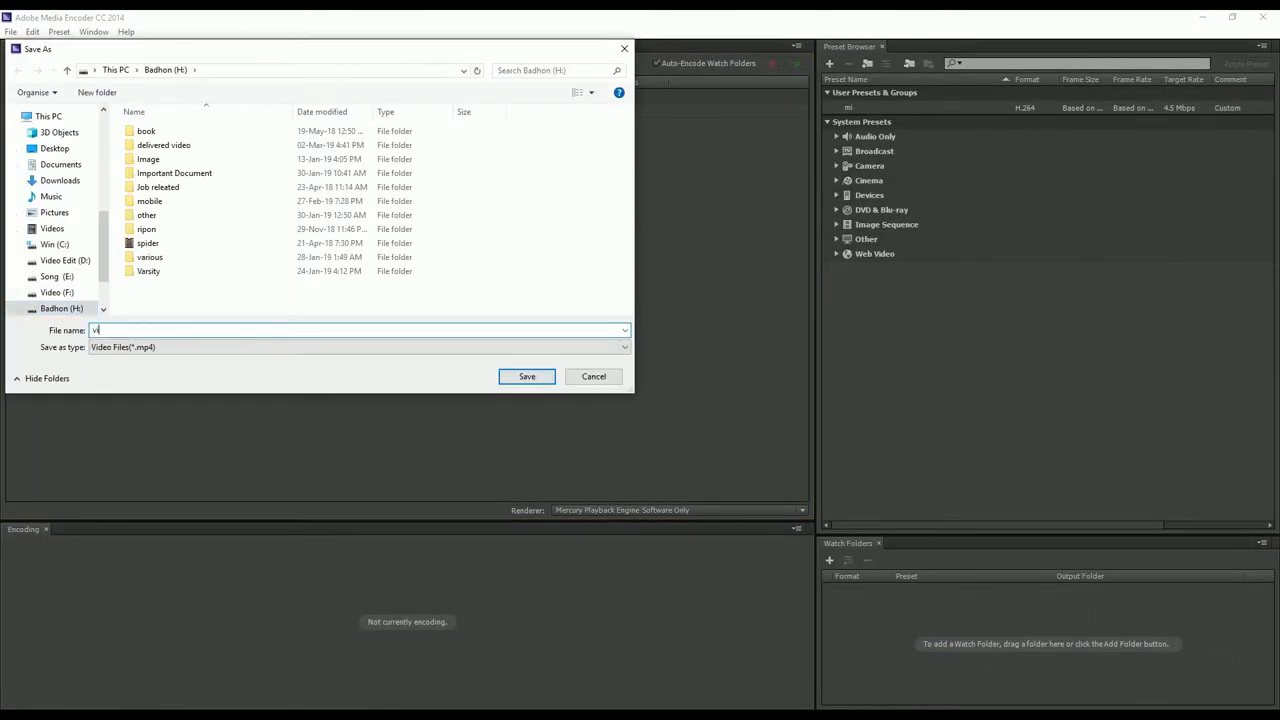
pyautogui.write('deo')
pyautogui.click(540, 377)
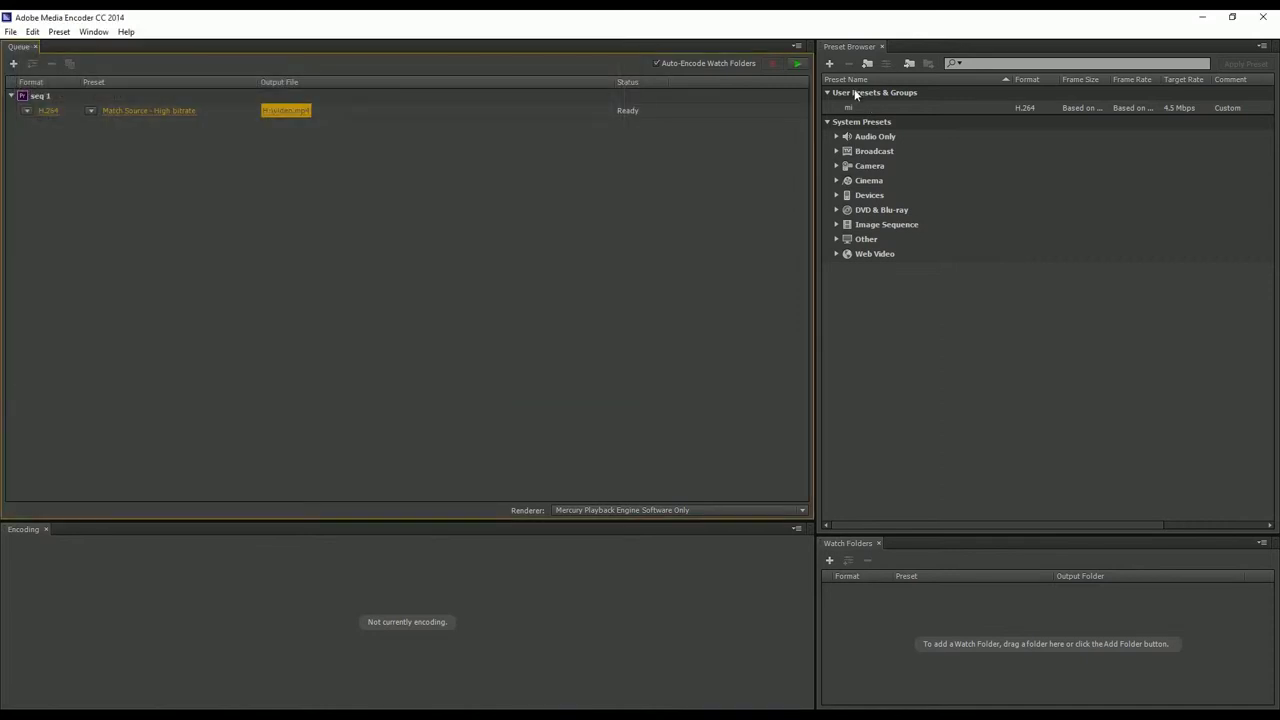
# Start encoding the queued sequence and switch back to Premiere Pro.
pyautogui.click(797, 63)
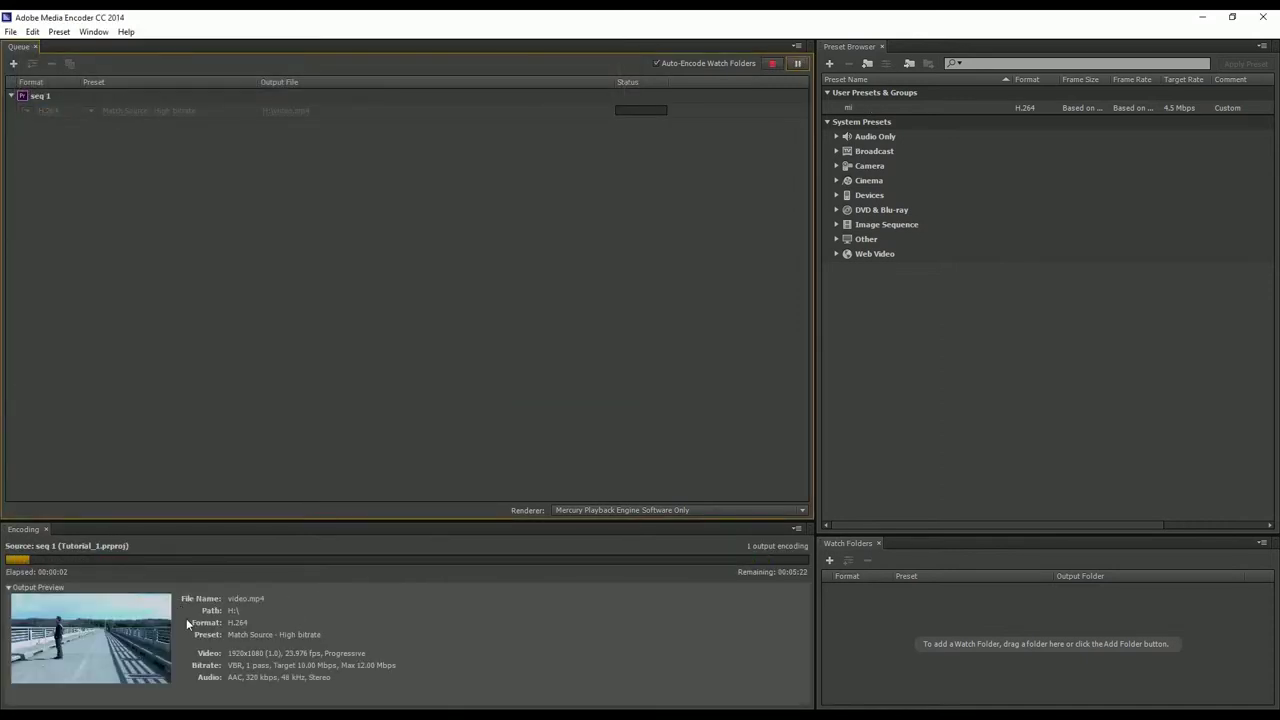
pyautogui.hotkey('alt', 'Tab')
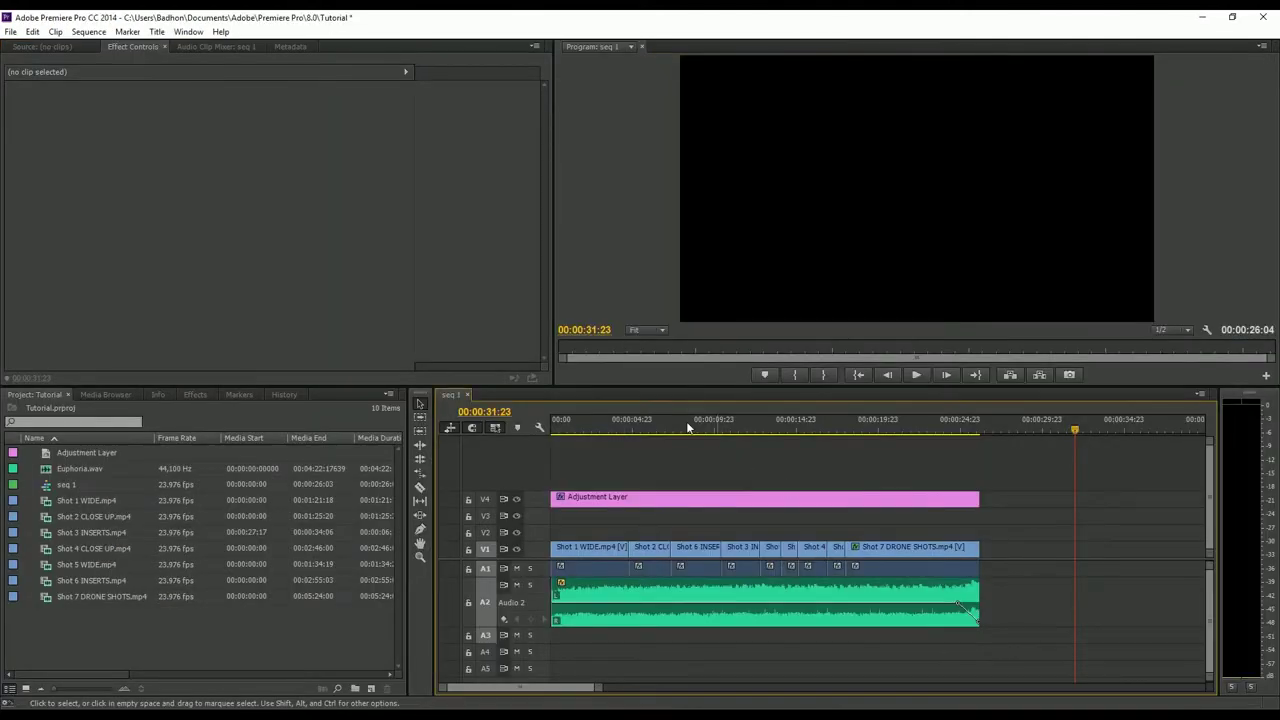
# Move the playhead to 00:00:08:23 and play a short part of the sequence from there.
pyautogui.moveTo(686, 421); pyautogui.dragTo(702, 432)
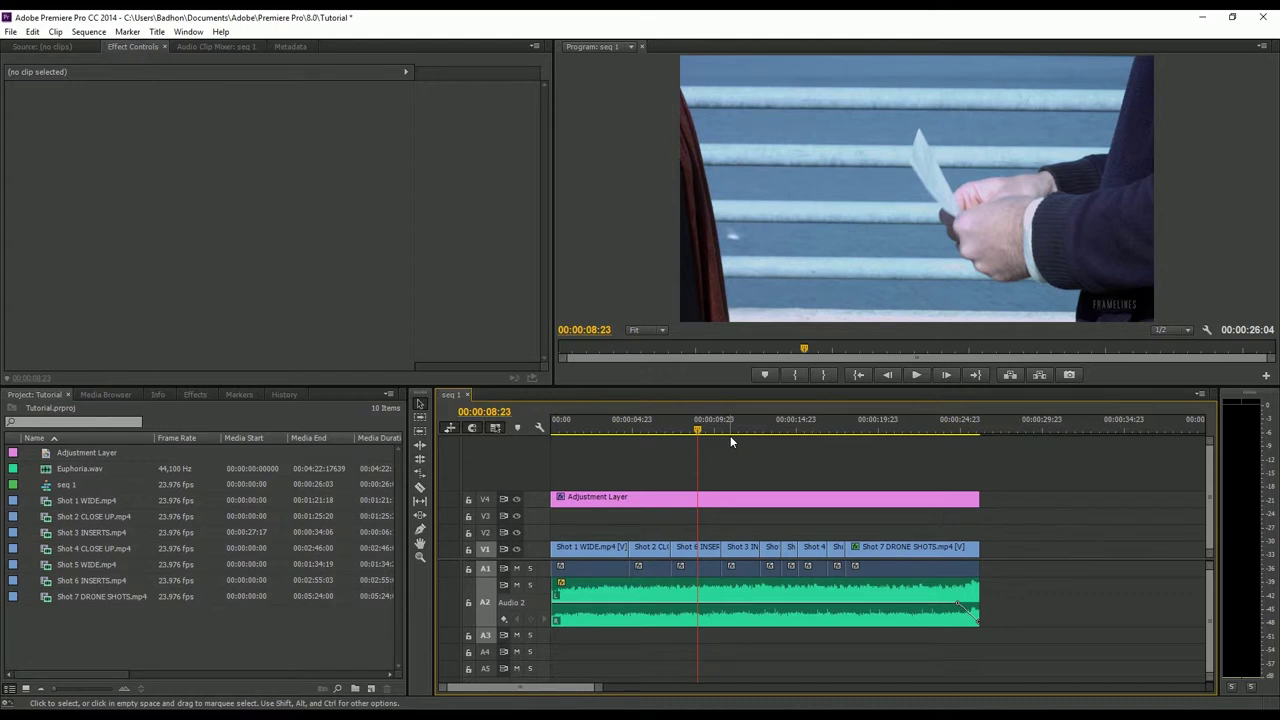
pyautogui.click(335, 636)
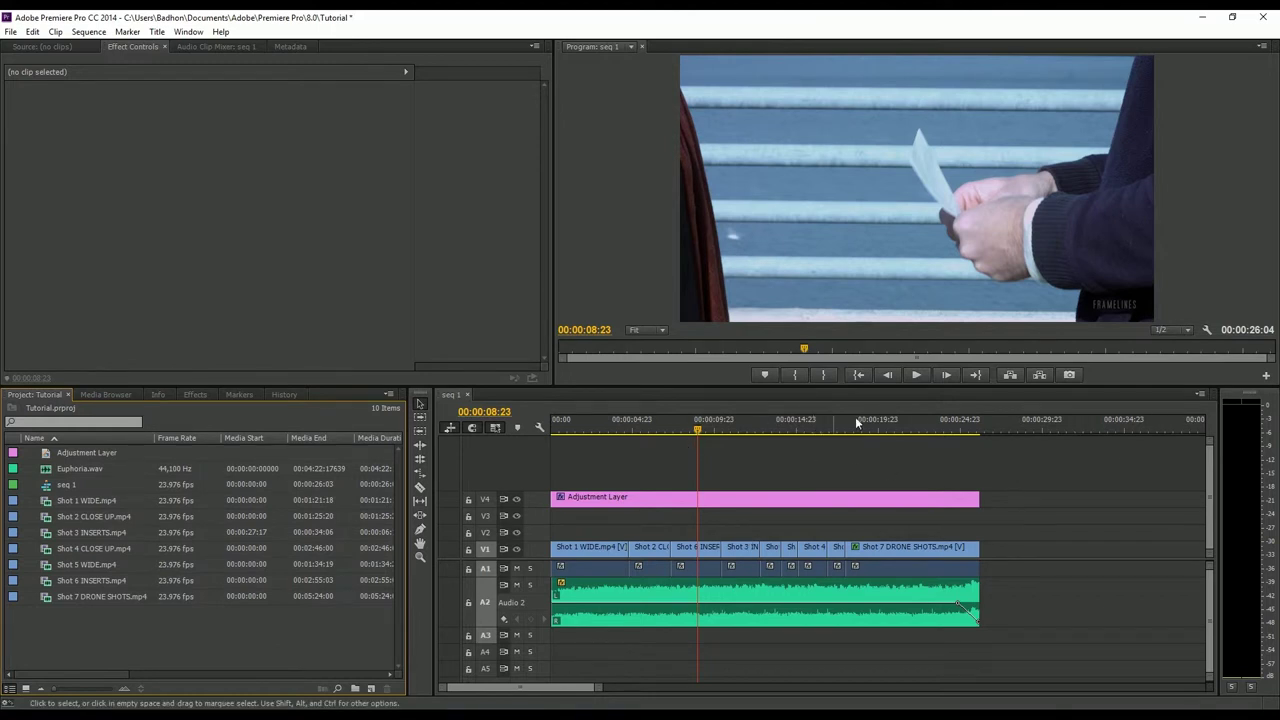
pyautogui.click(916, 376)
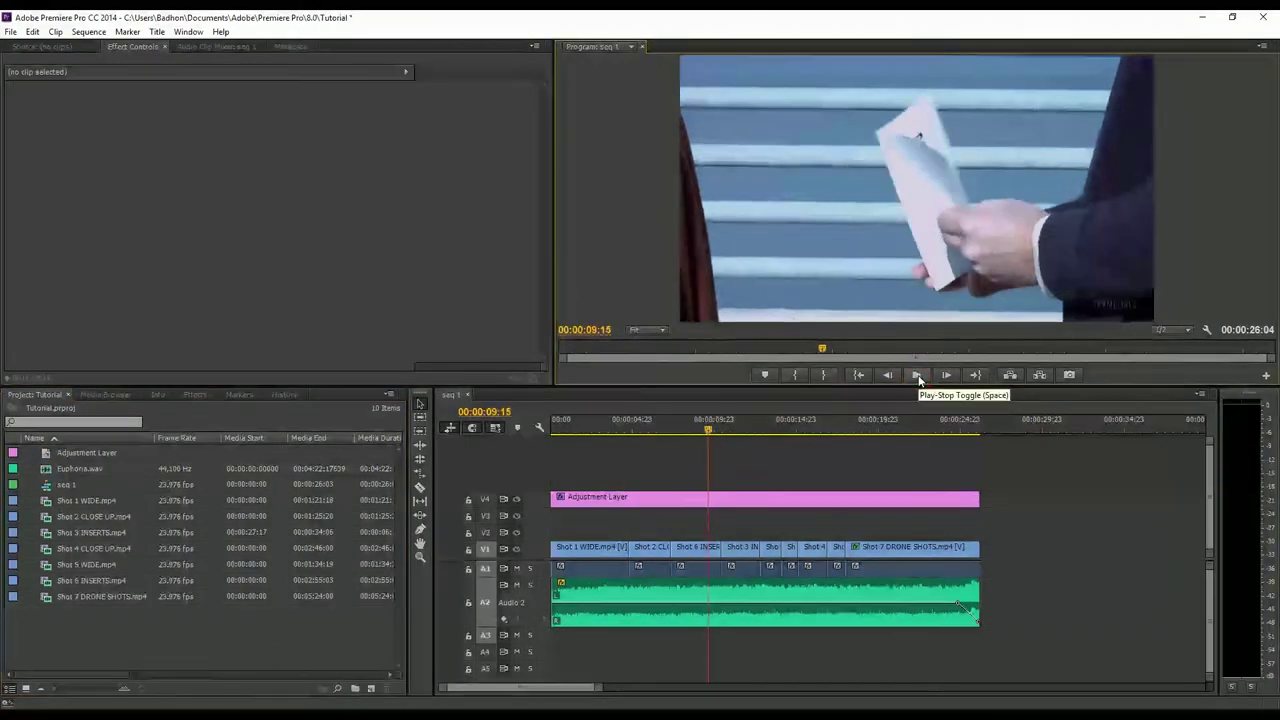
# Clean the media cache database in the Media preferences and accept the preferences.
pyautogui.click(33, 32)
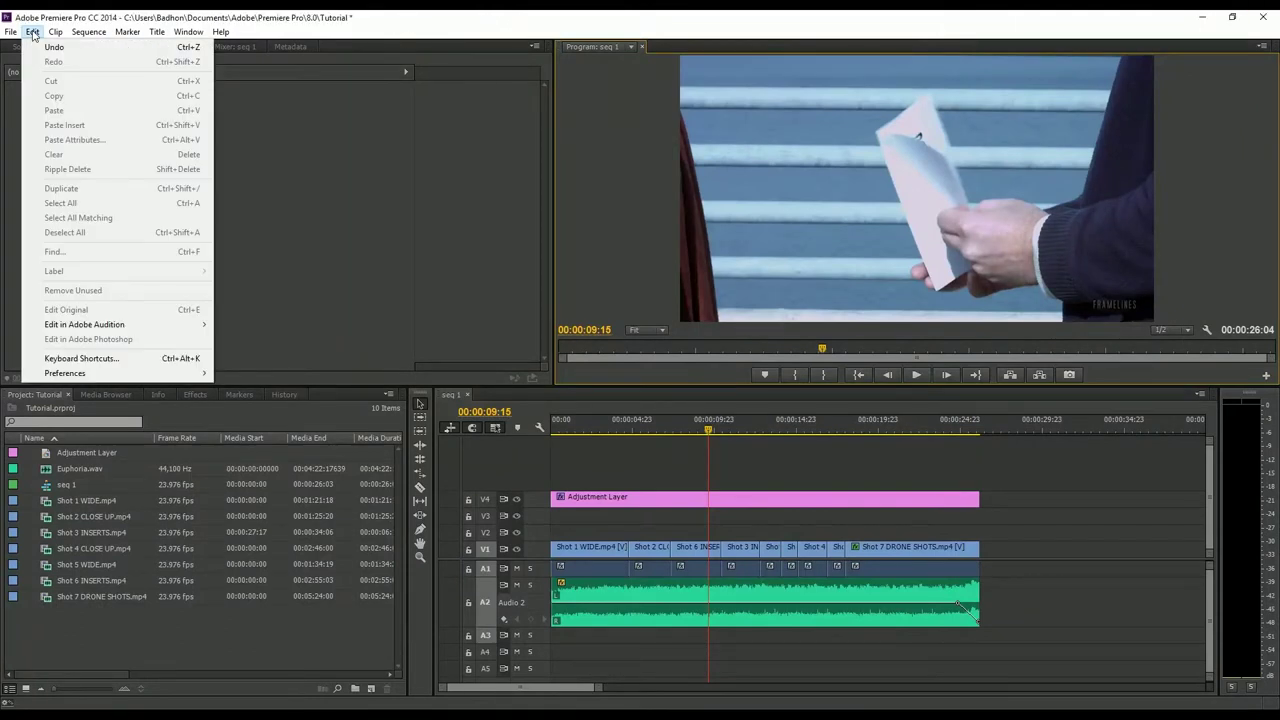
pyautogui.moveTo(134, 376)
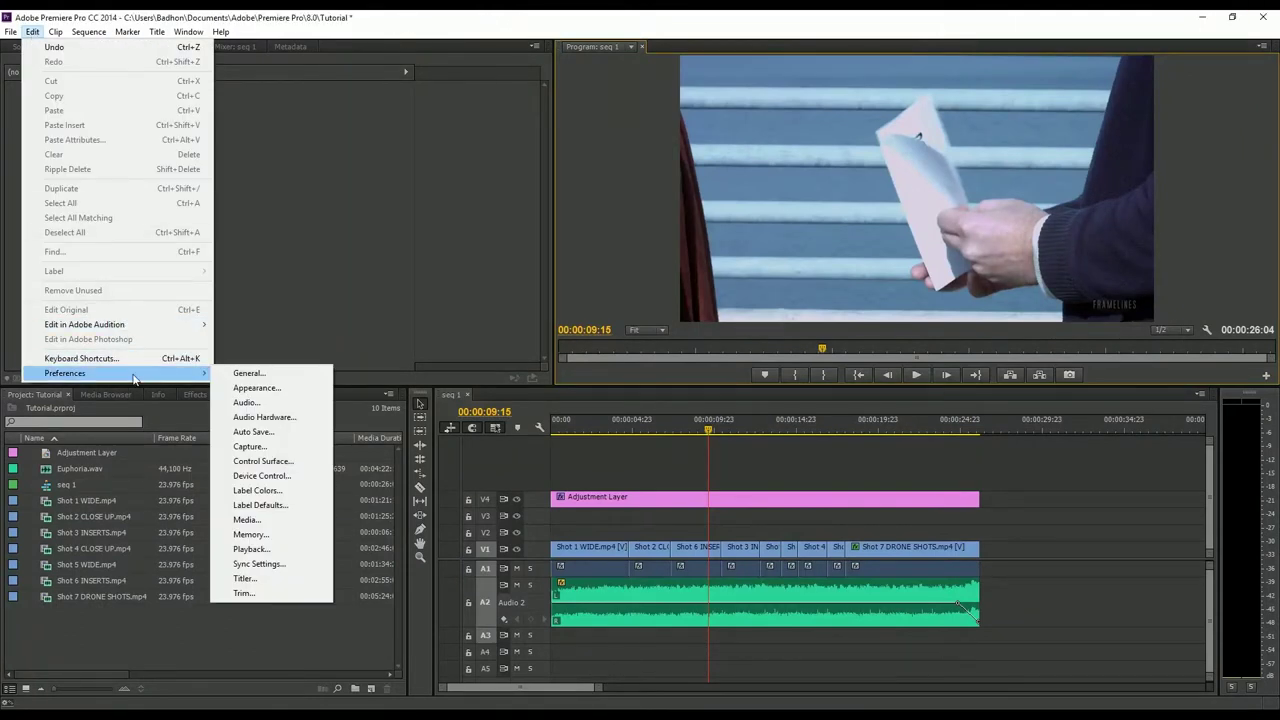
pyautogui.click(260, 520)
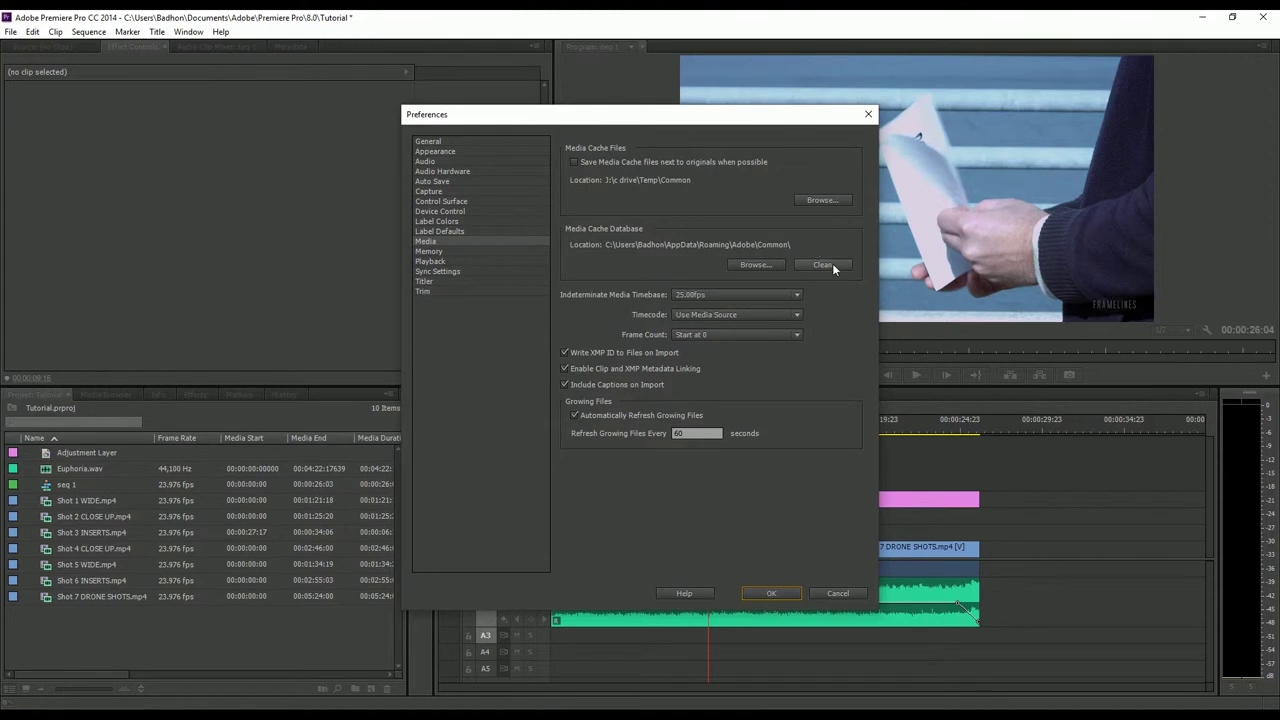
pyautogui.click(822, 264)
pyautogui.click(771, 593)
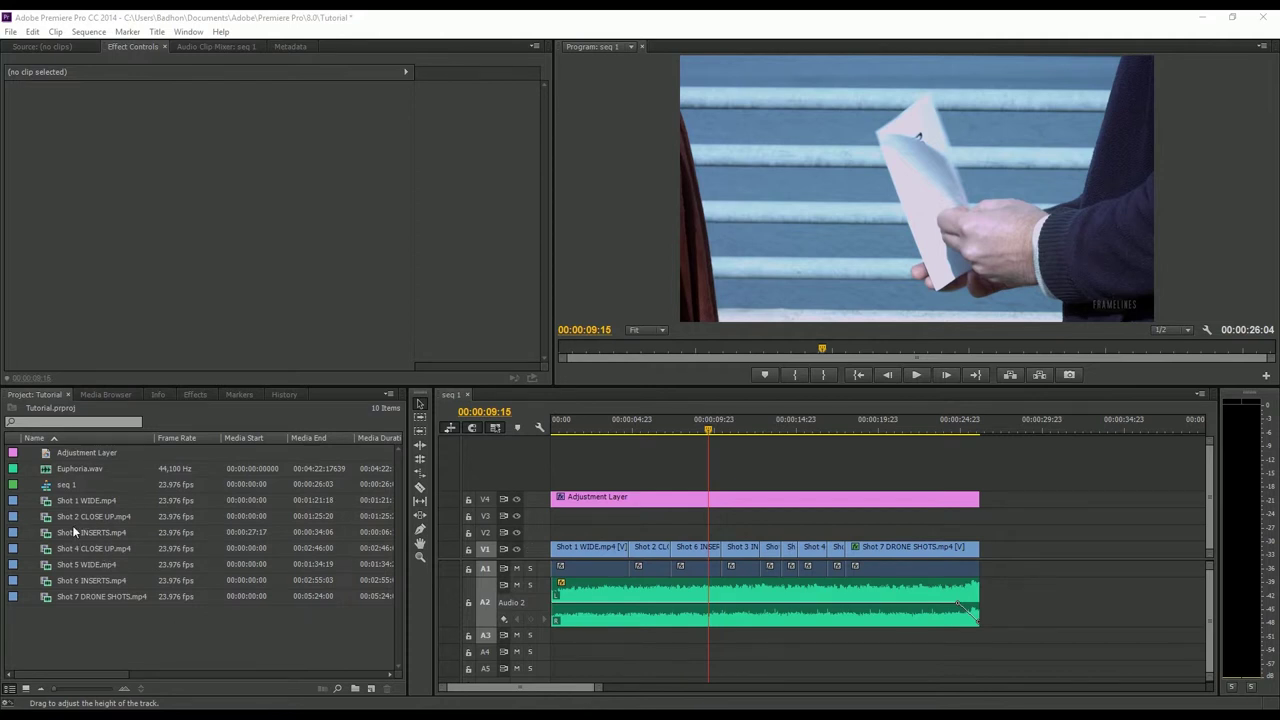
# Save the Tutorial project, check the Excercise files folder in File Explorer, and close Premiere Pro.
pyautogui.hotkey('ctrl', 's')
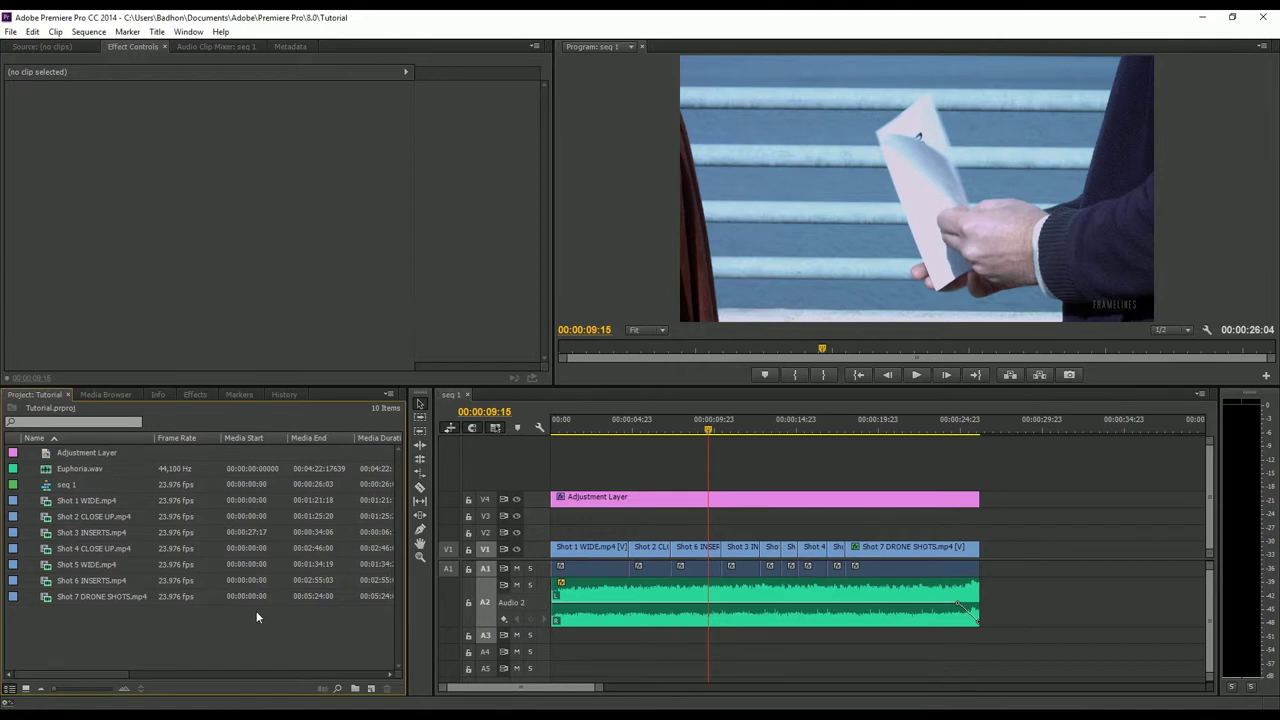
pyautogui.click(600, 675)
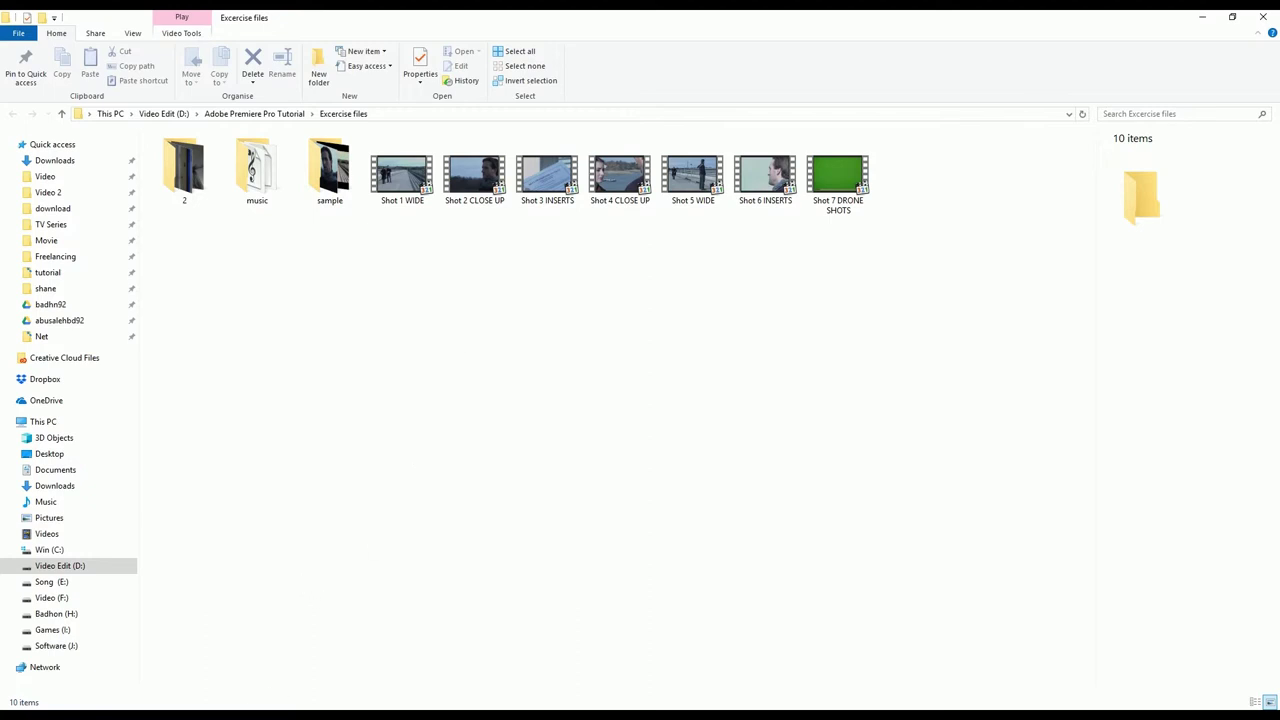
pyautogui.click(272, 712)
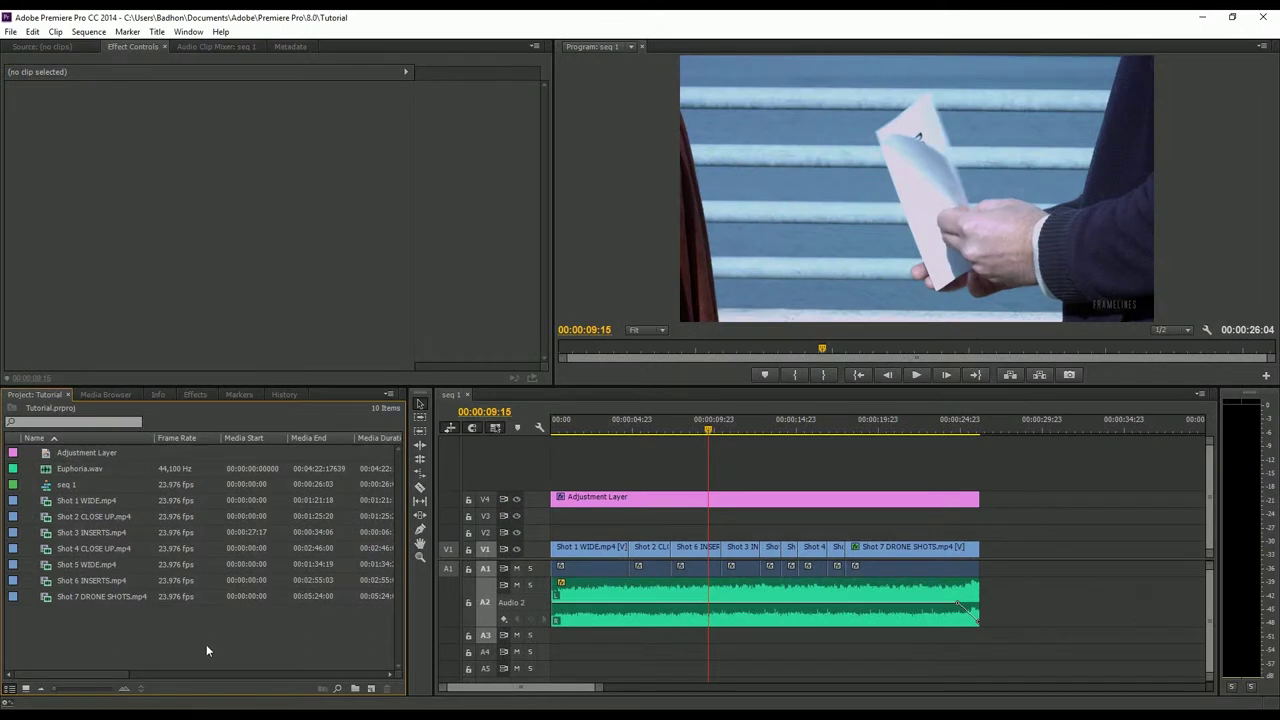
pyautogui.click(1263, 17)
# Move the seven Shot video files from Excercise files into a new subfolder named New folder.
pyautogui.moveTo(415, 257); pyautogui.dragTo(897, 190)
pyautogui.rightClick(415, 181)
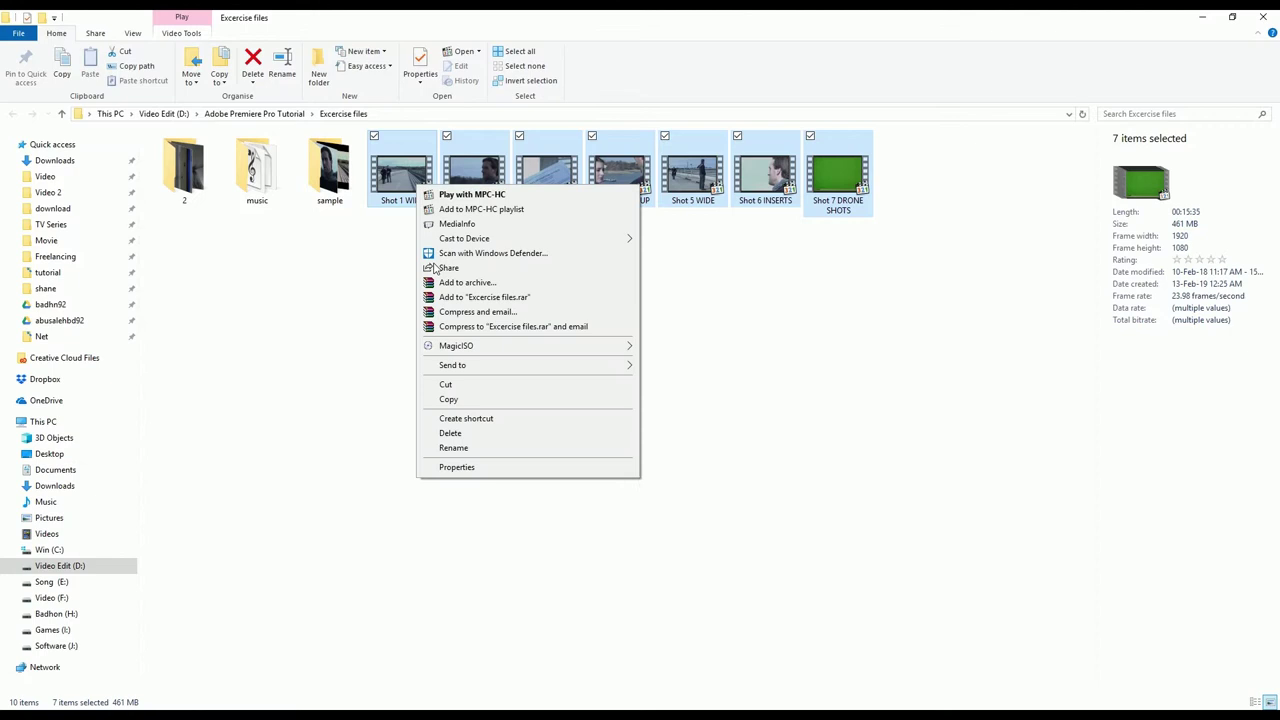
pyautogui.click(452, 384)
pyautogui.rightClick(399, 385)
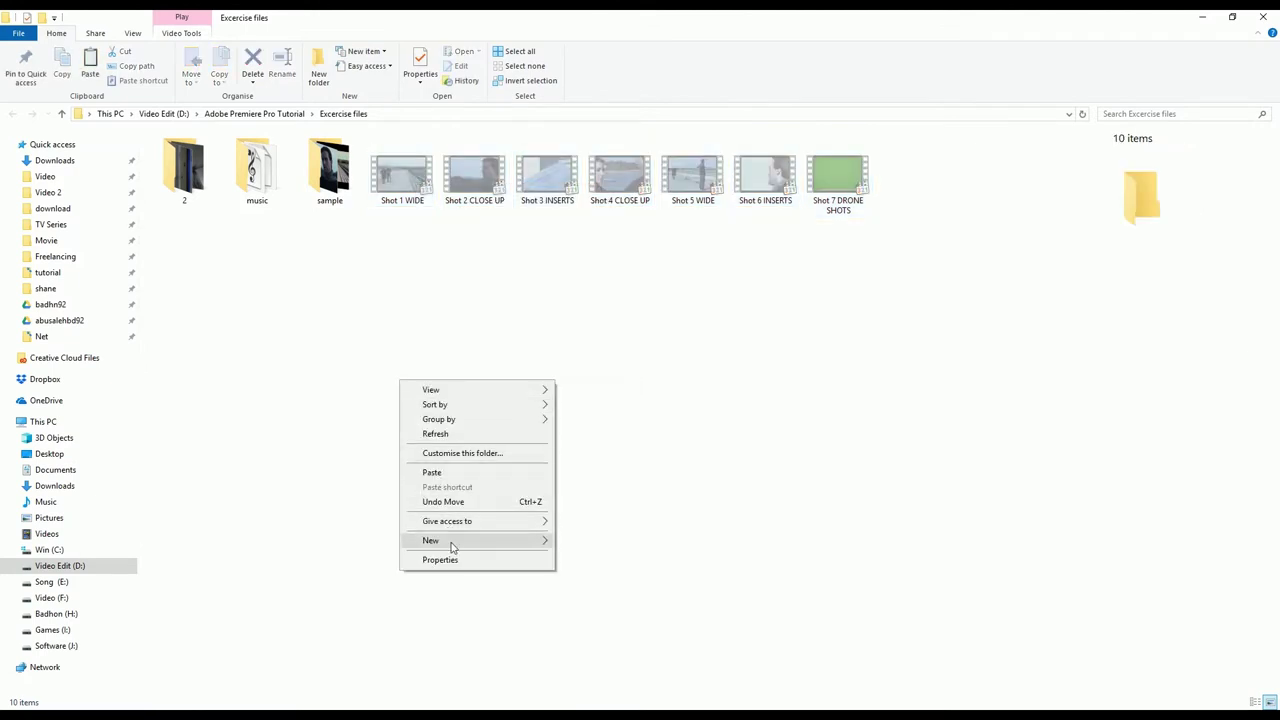
pyautogui.click(587, 543)
pyautogui.press('Return')
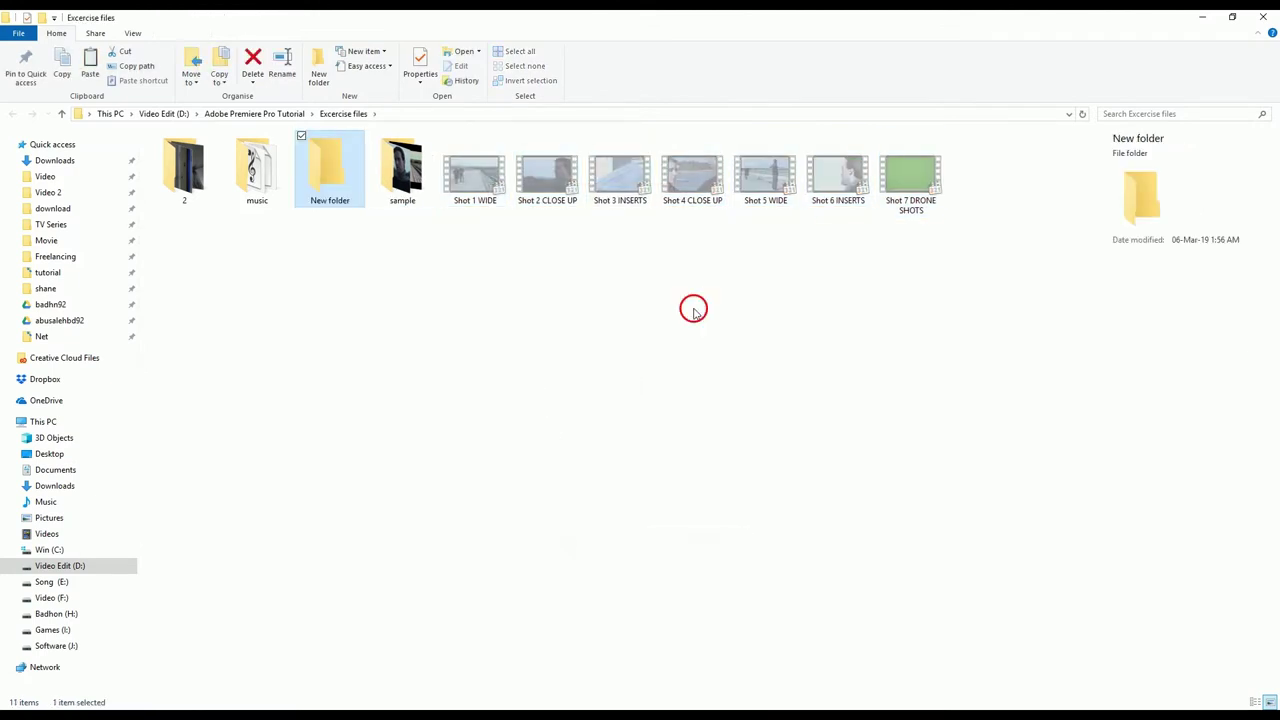
pyautogui.doubleClick(325, 176)
pyautogui.rightClick(391, 332)
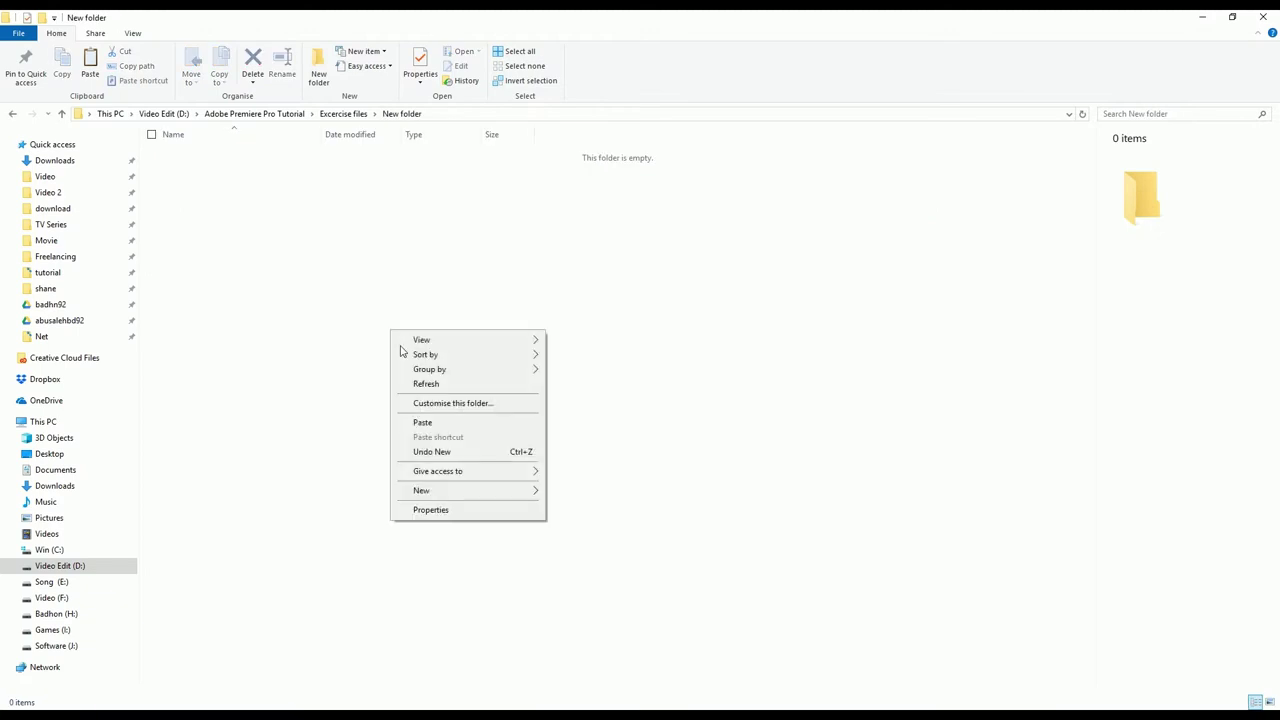
pyautogui.click(425, 421)
pyautogui.moveTo(405, 410); pyautogui.dragTo(470, 450)
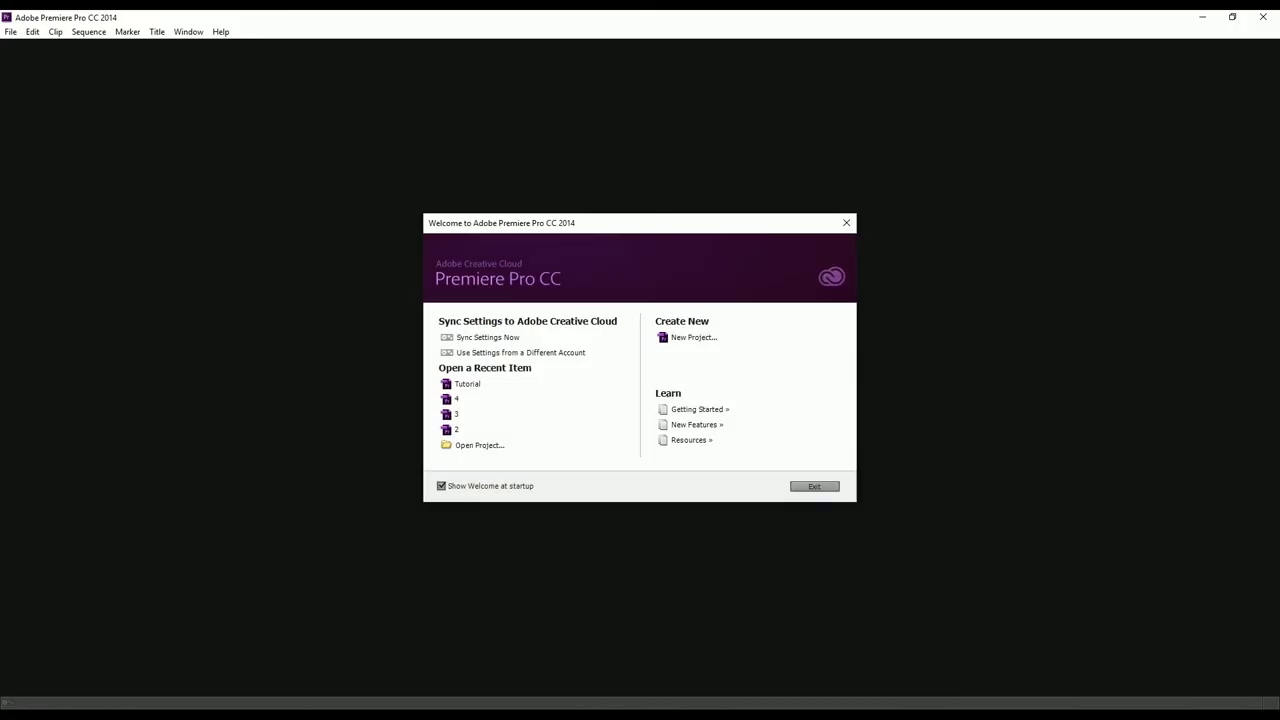
# Reopen the recent Tutorial project in Premiere Pro and start locating the missing Shot 1 WIDE.mp4 clip.
pyautogui.click(479, 386)
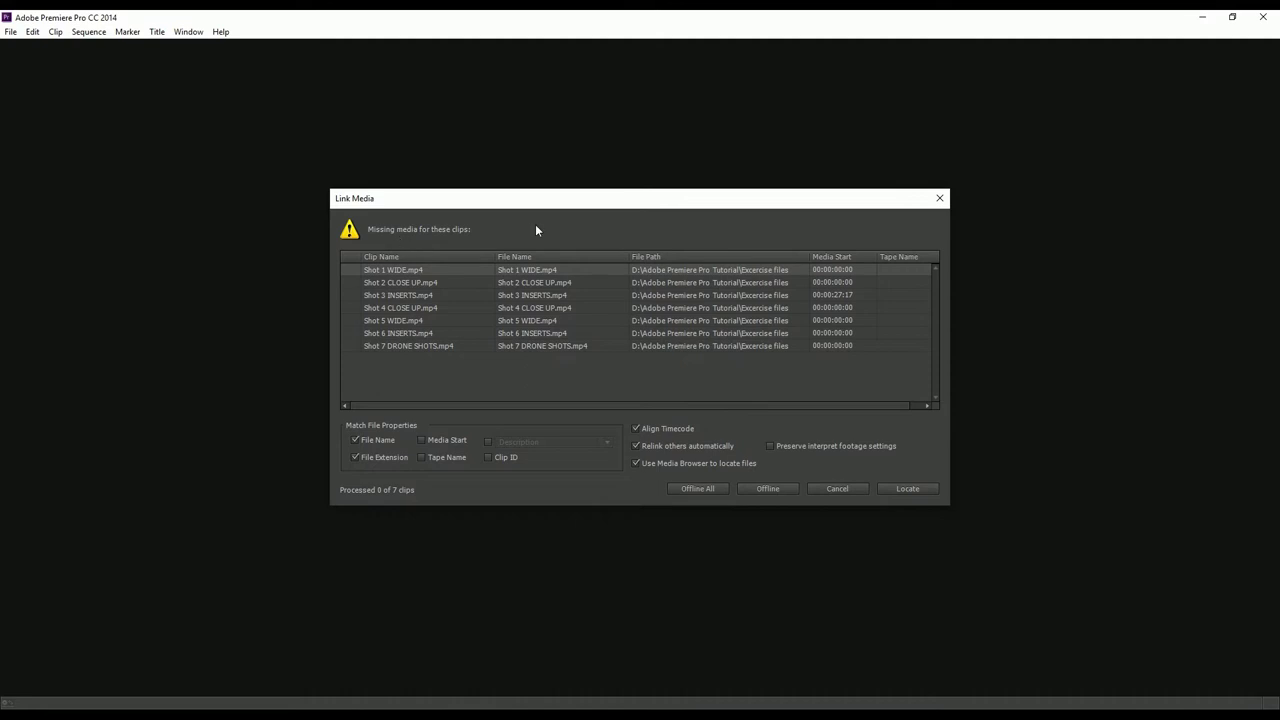
pyautogui.click(413, 283)
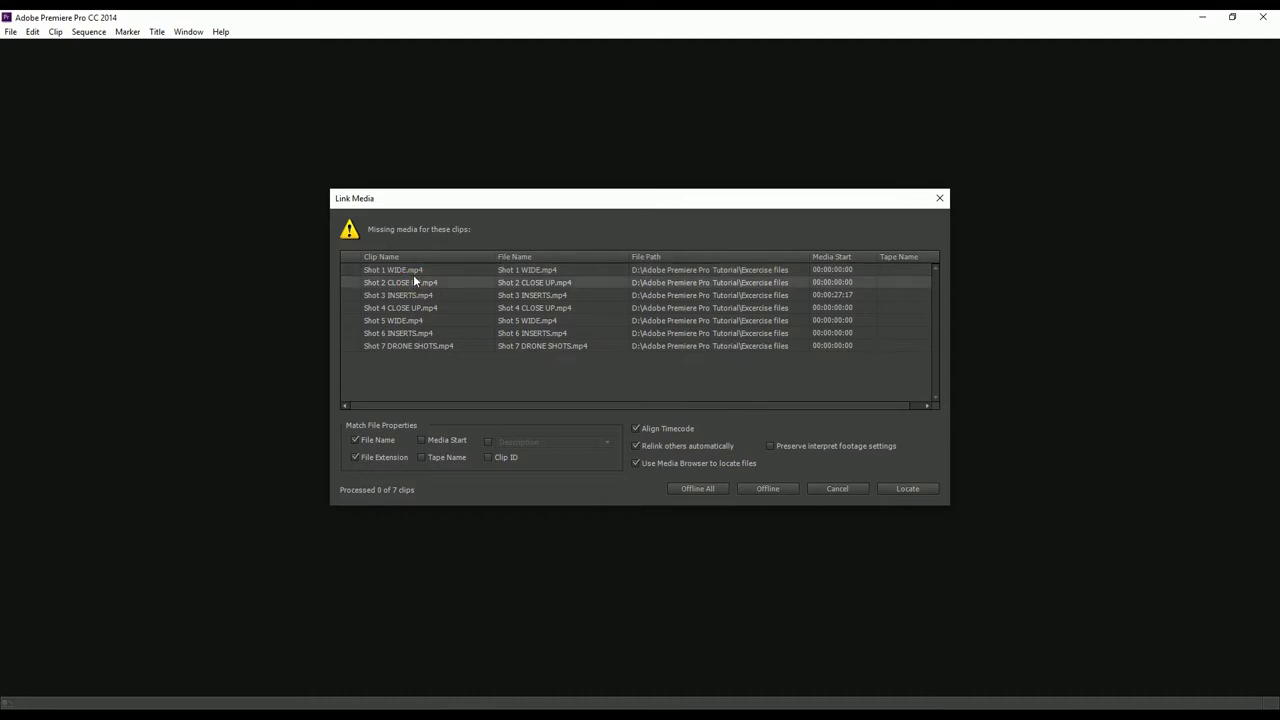
pyautogui.click(412, 270)
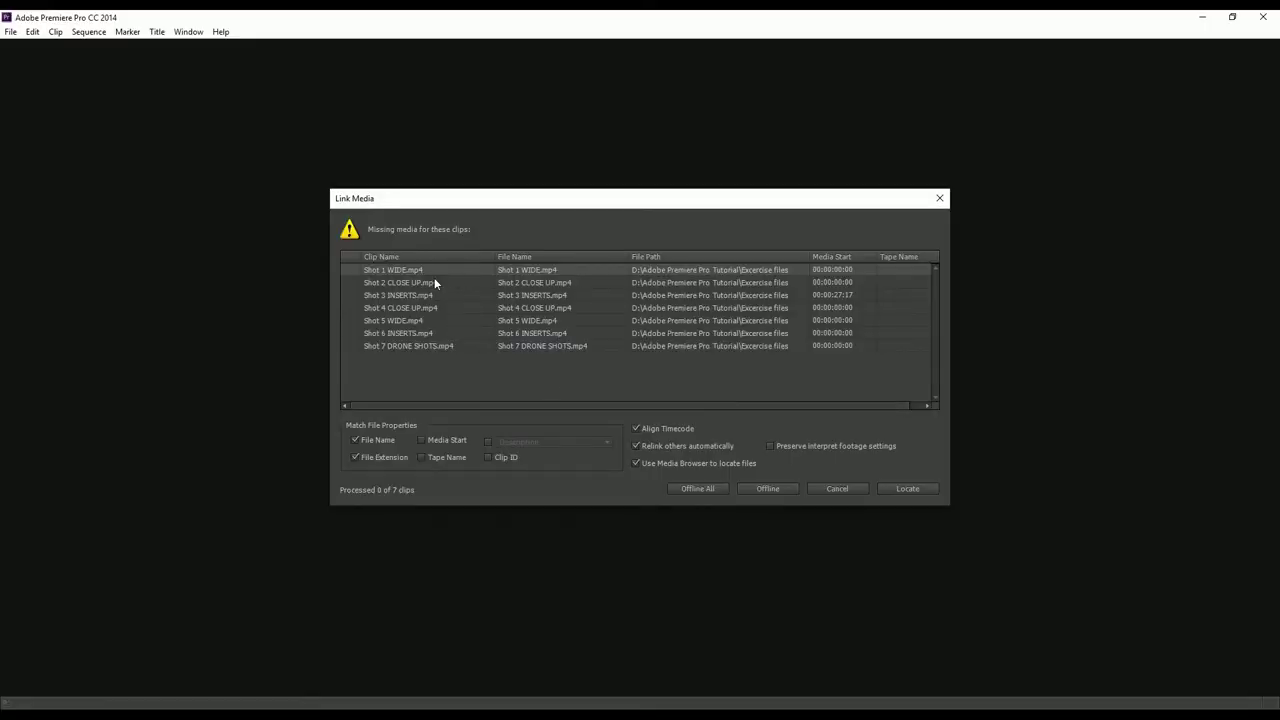
pyautogui.click(399, 282)
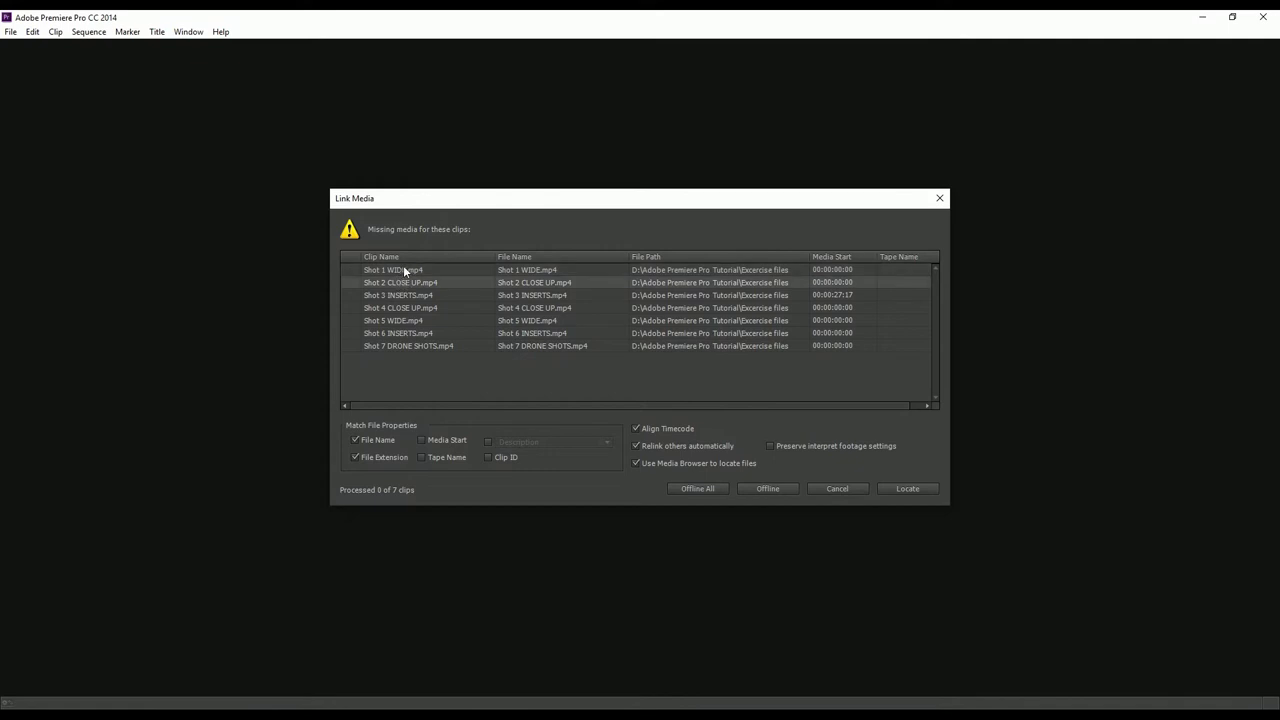
pyautogui.click(392, 270)
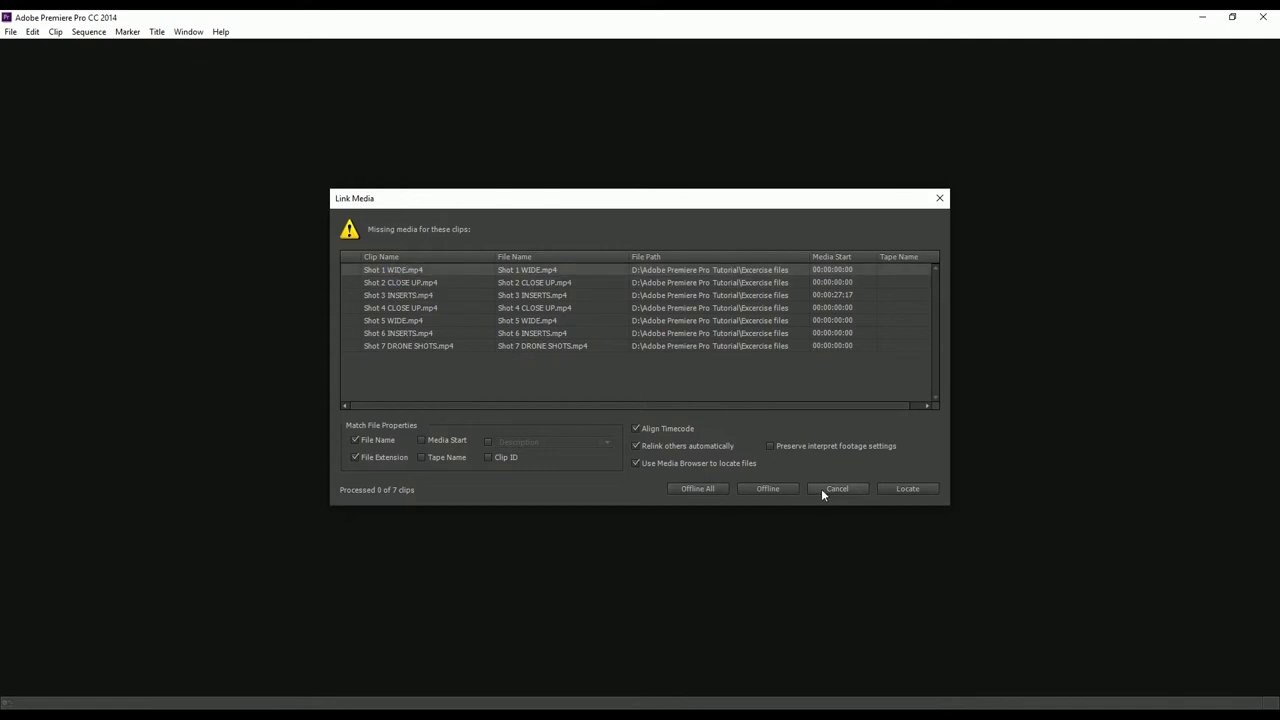
pyautogui.click(900, 490)
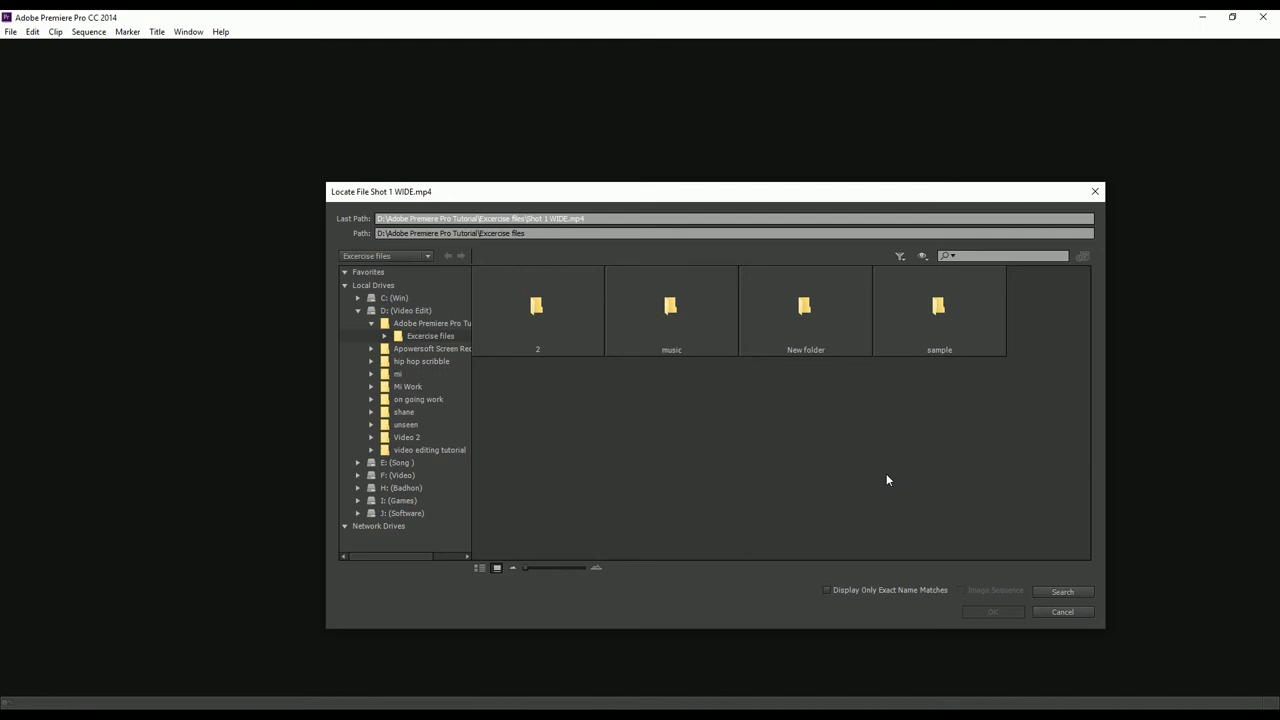
# Check in File Explorer where New folder sits inside Excercise files, and return to Premiere Pro's file locator.
pyautogui.click(594, 700)
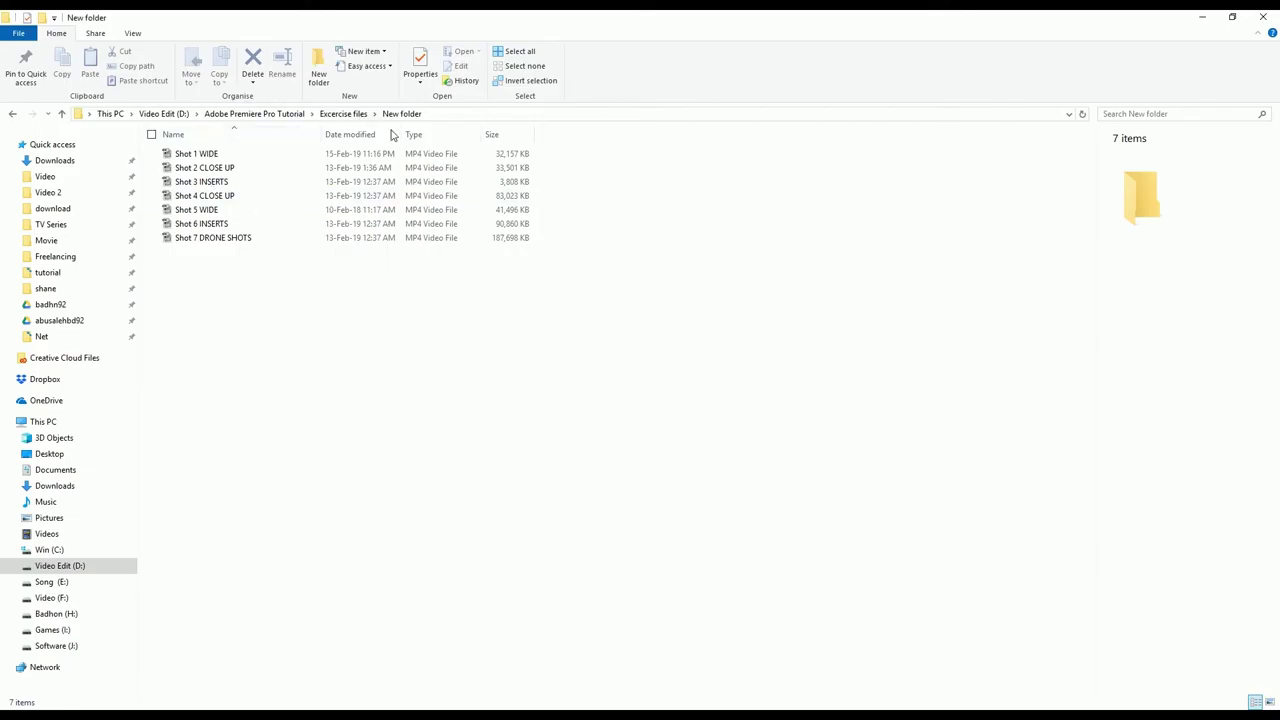
pyautogui.click(343, 113)
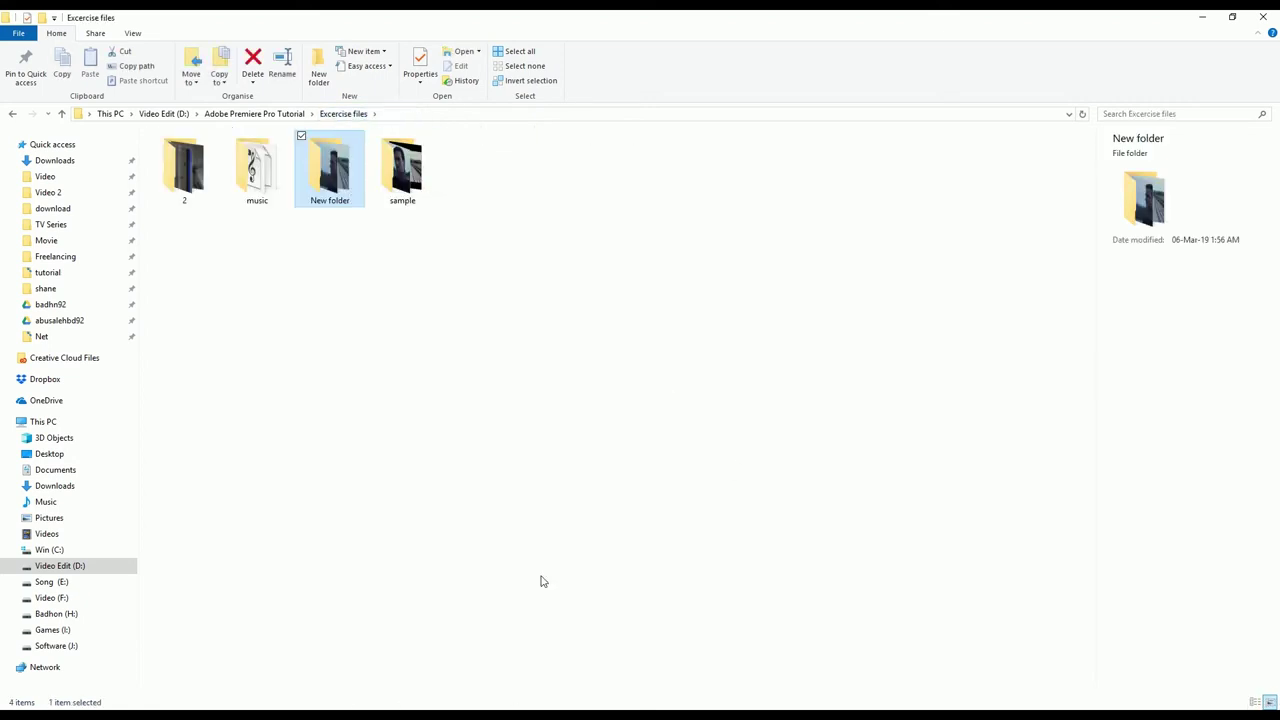
pyautogui.click(303, 705)
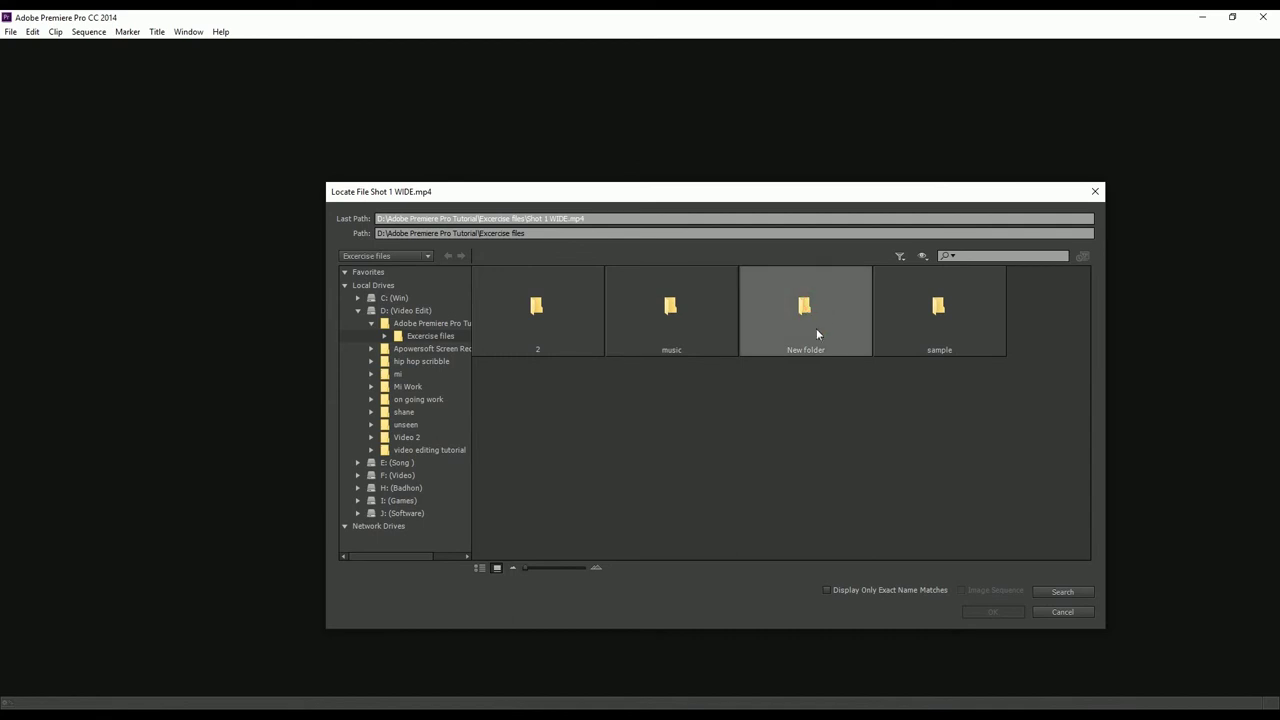
# Relink Shot 1 WIDE.mp4 to the Shot 1 WIDE file in New folder, with the other clips relinked automatically.
pyautogui.click(818, 332)
pyautogui.doubleClick(803, 310)
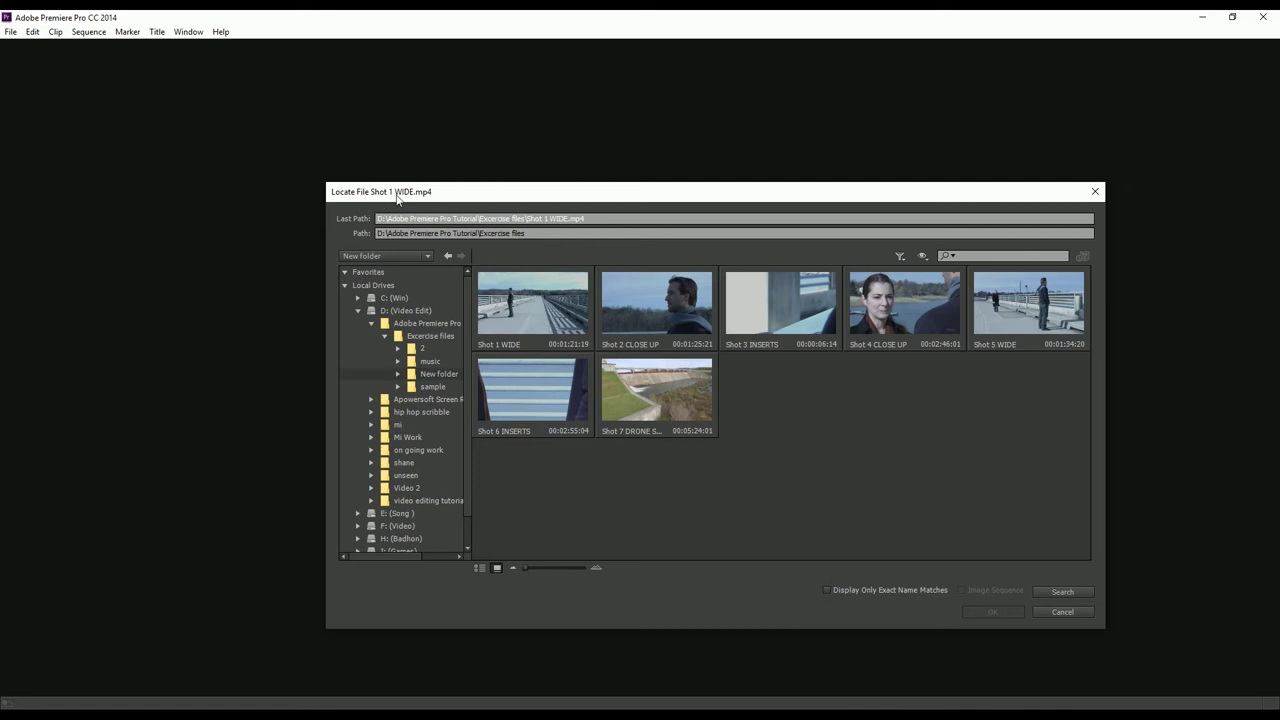
pyautogui.click(513, 308)
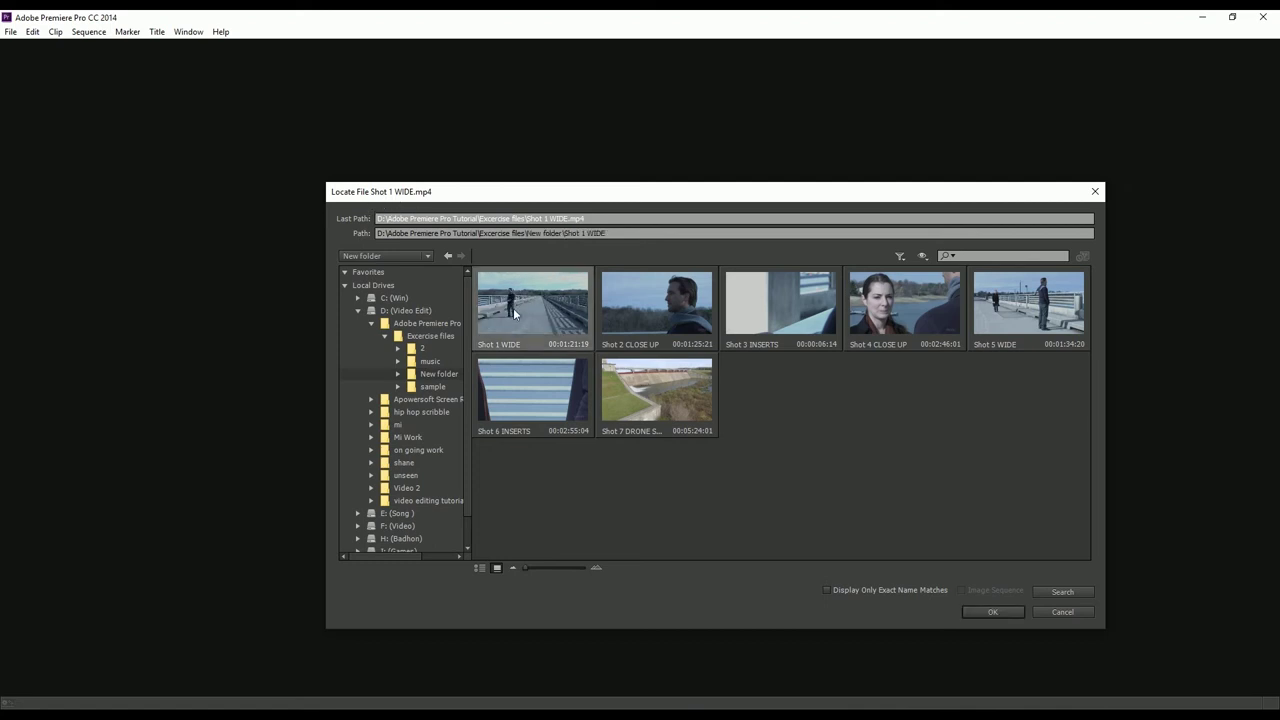
pyautogui.click(992, 612)
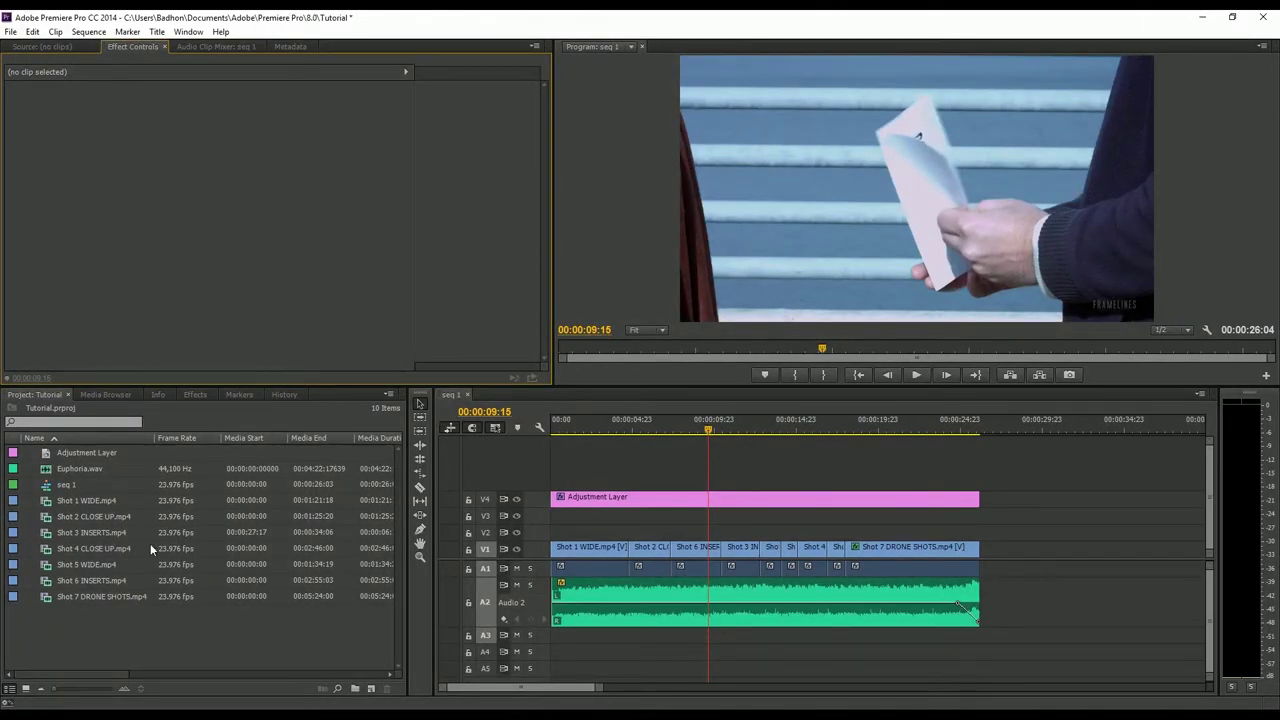
# In File Explorer, move the Shot 1 WIDE file from New folder back to the Excercise files folder.
pyautogui.click(90, 500)
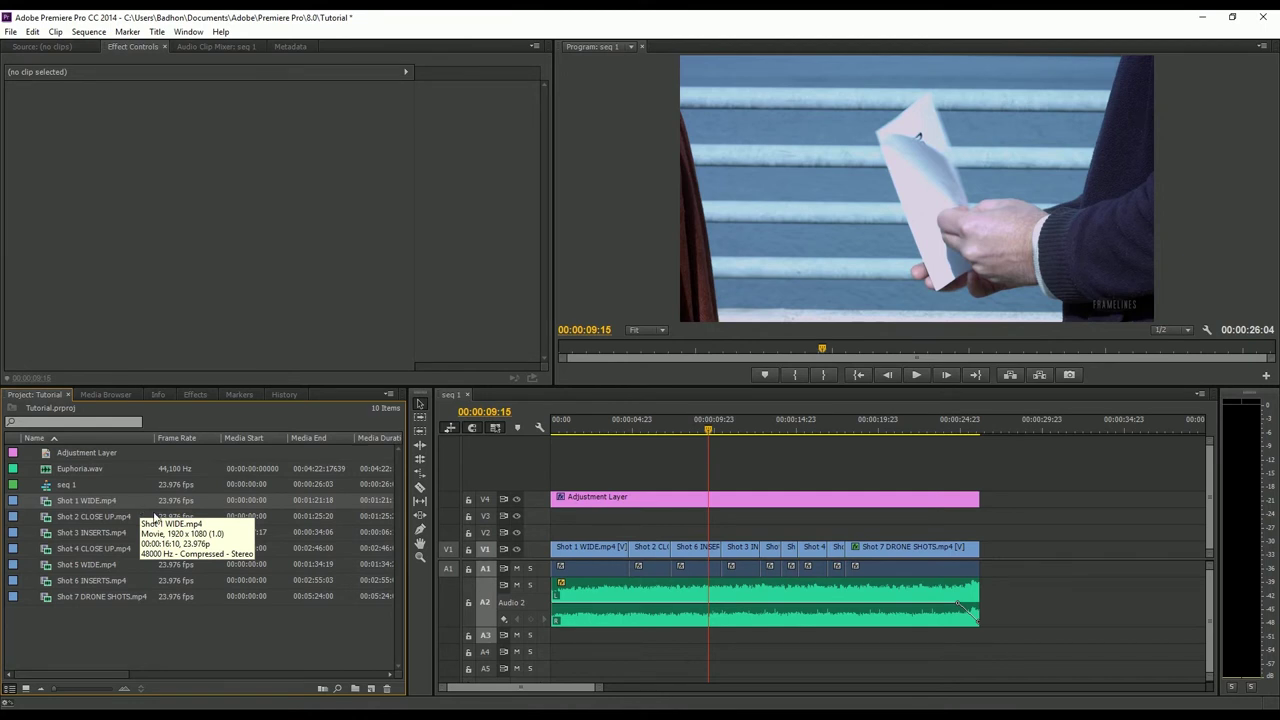
pyautogui.click(600, 703)
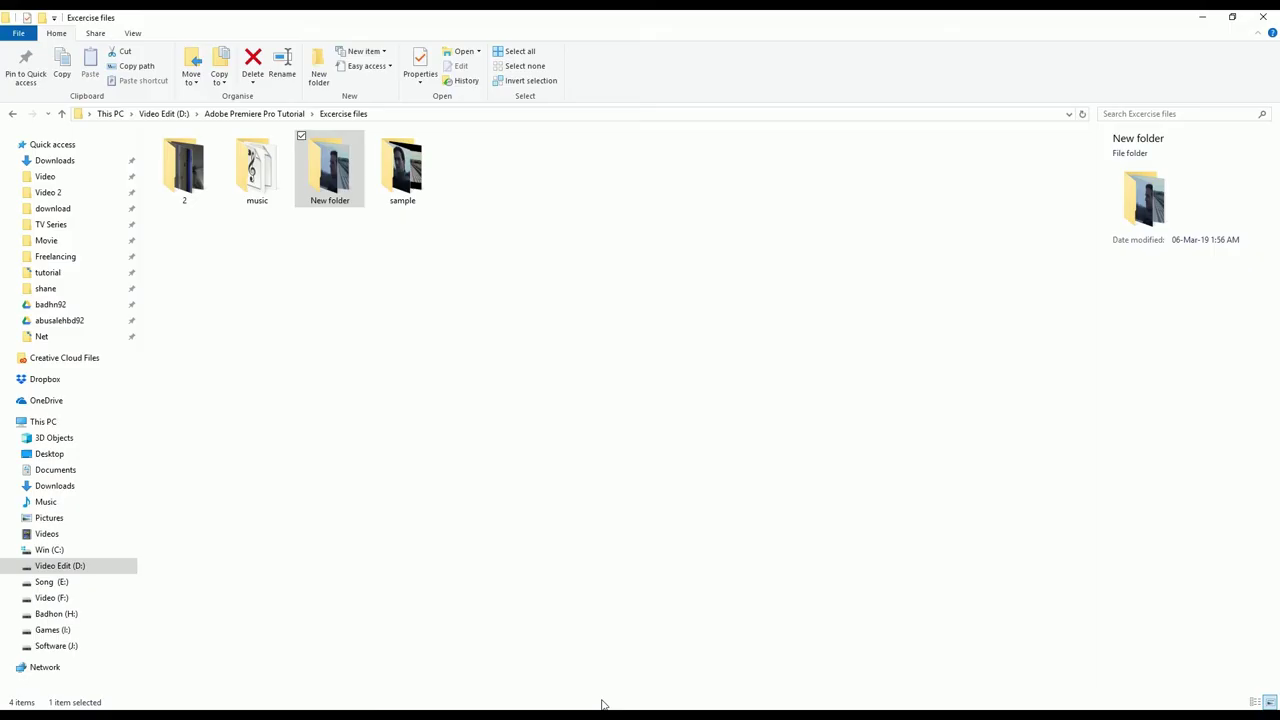
pyautogui.doubleClick(338, 182)
pyautogui.click(195, 168)
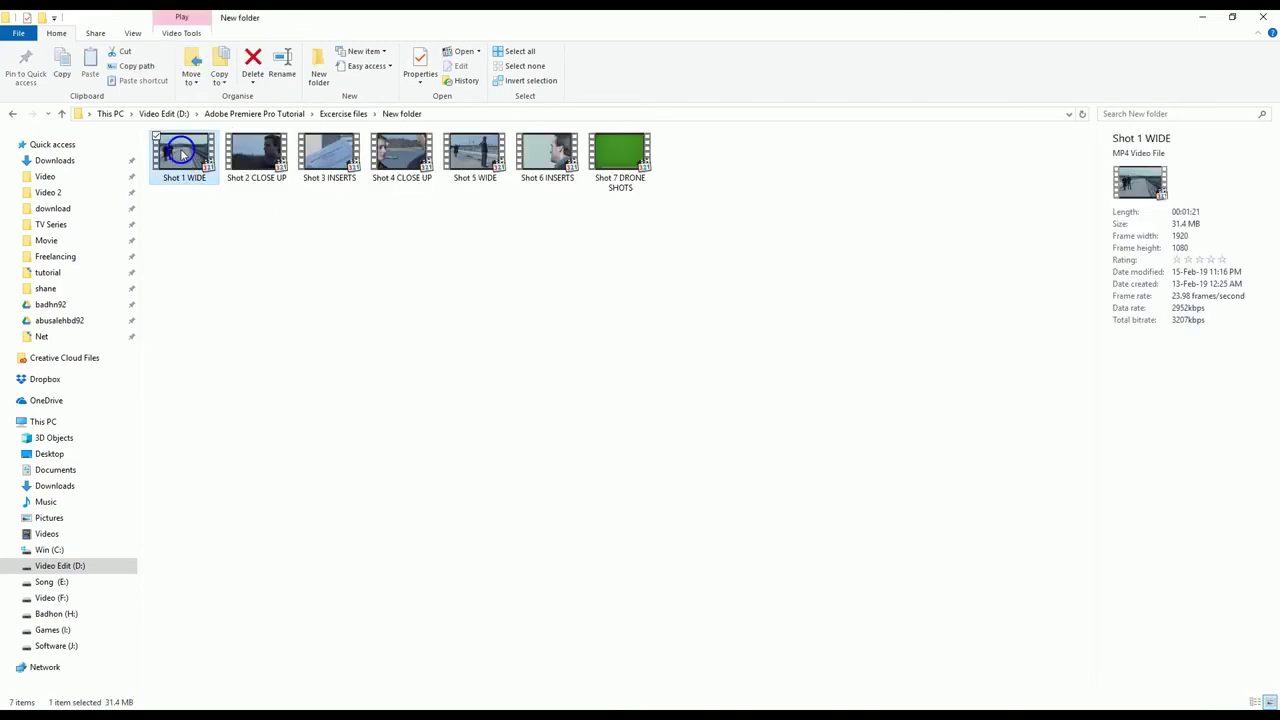
pyautogui.rightClick(182, 147)
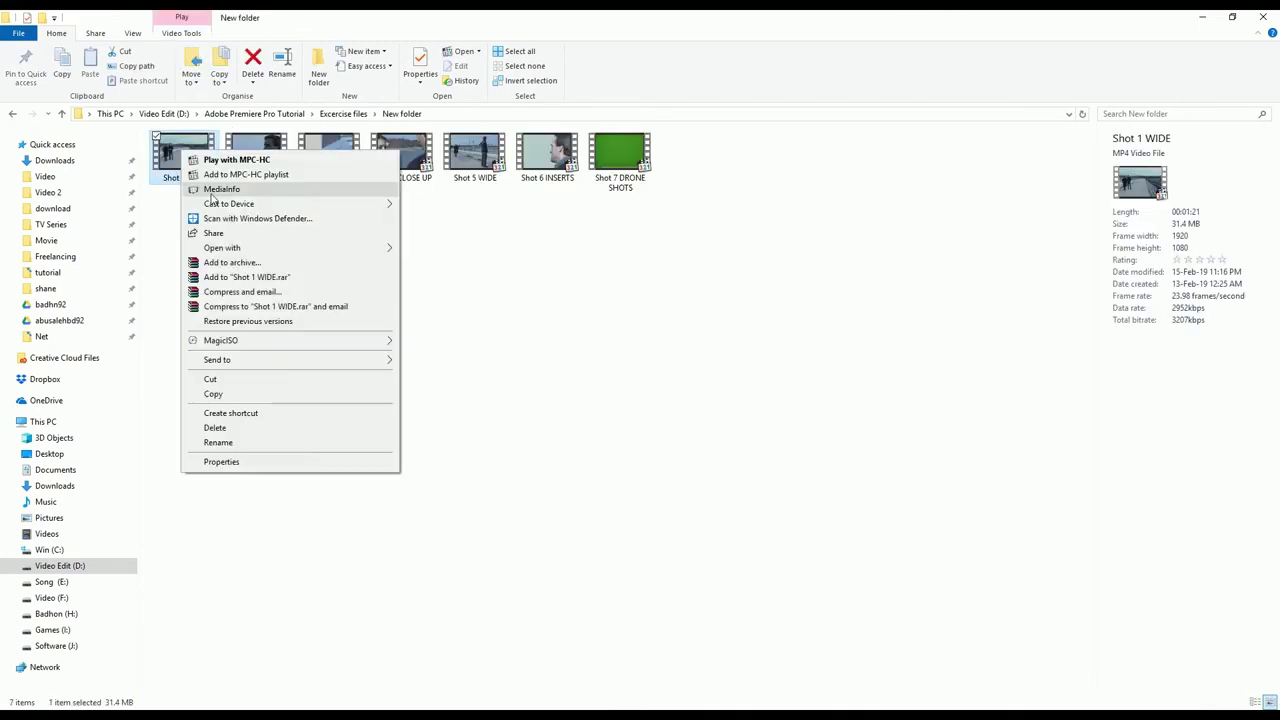
pyautogui.click(212, 380)
pyautogui.hotkey('alt', 'Up')
pyautogui.rightClick(647, 337)
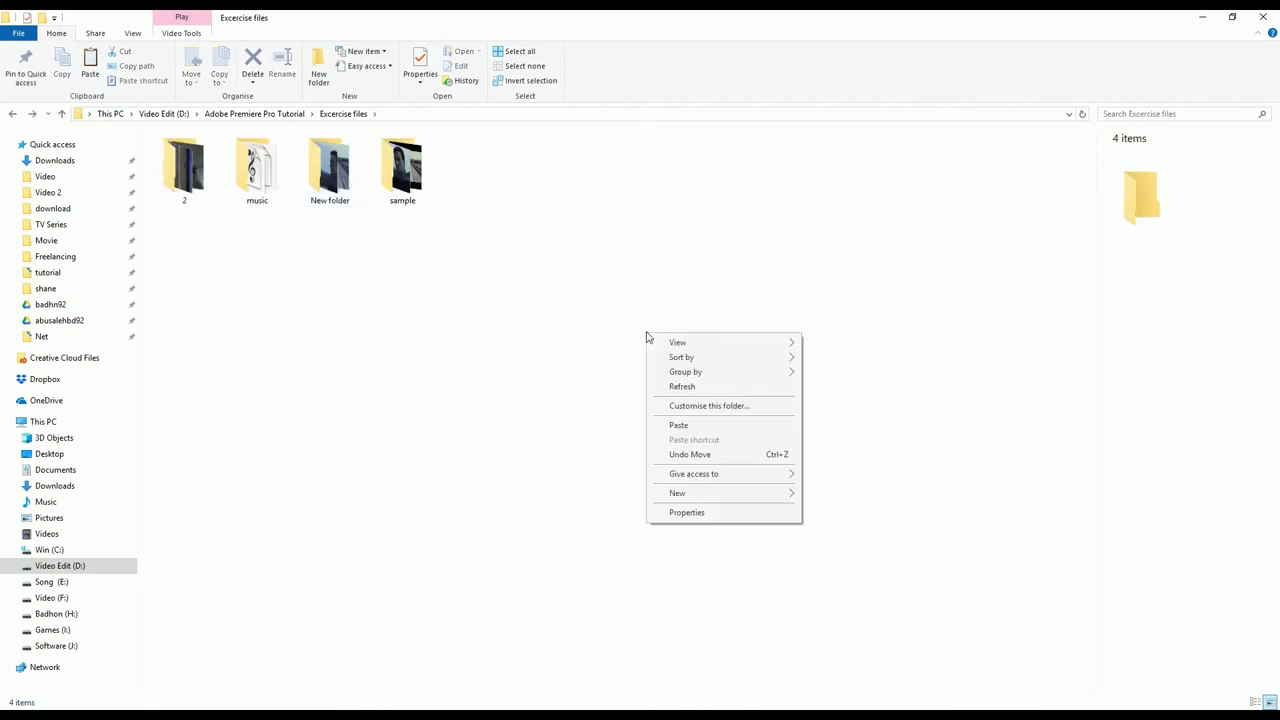
pyautogui.click(686, 425)
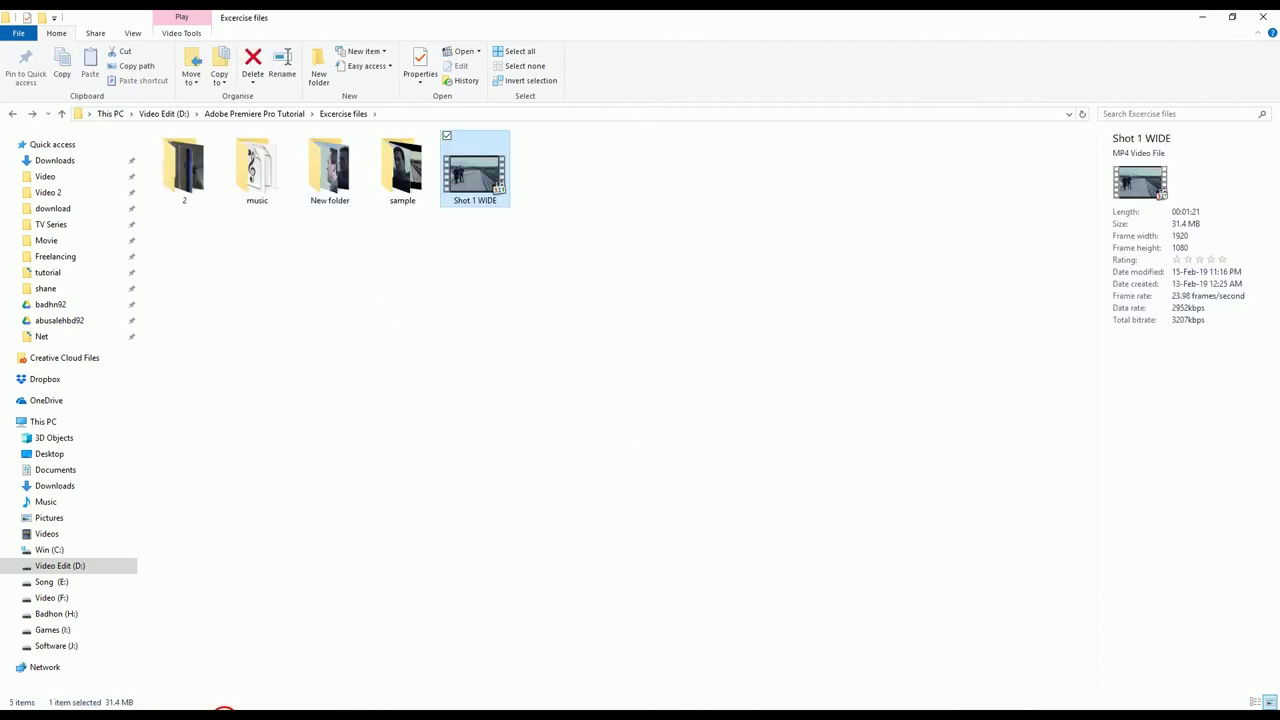
# Switch back to Premiere Pro and cancel the media relinking for Shot 1 WIDE.mp4.
pyautogui.hotkey('alt', 'Tab')
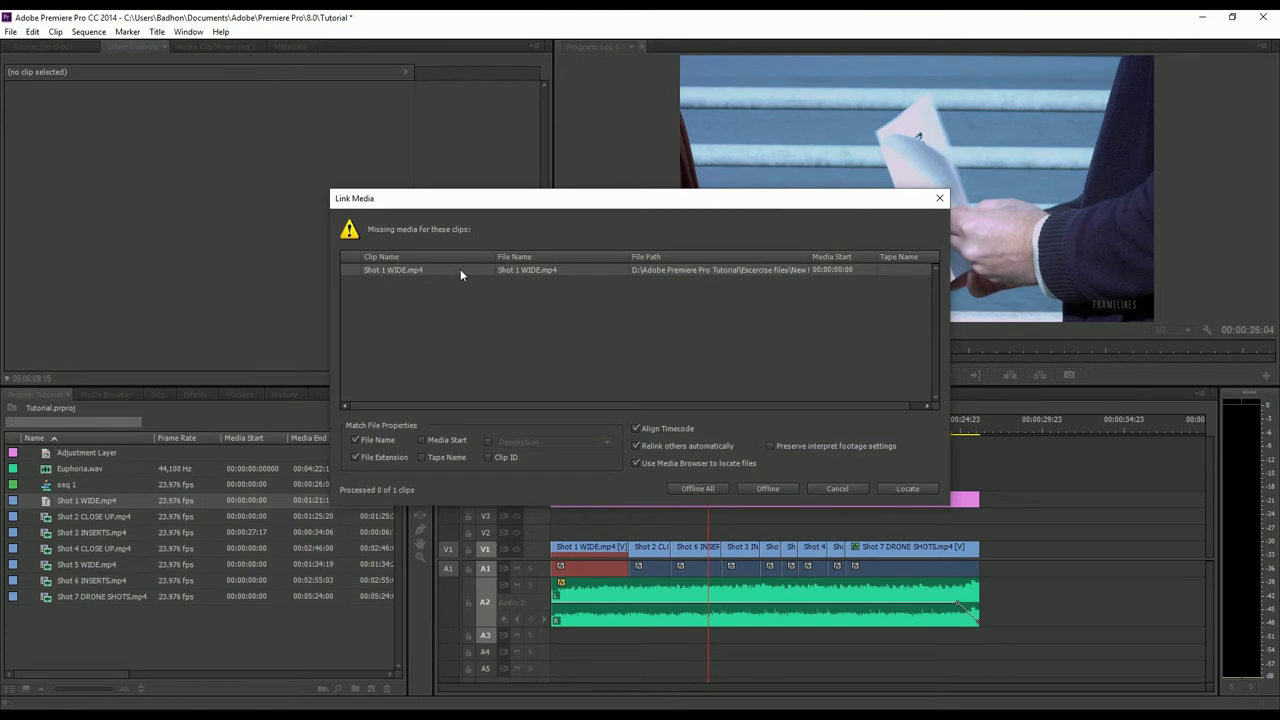
pyautogui.click(840, 489)
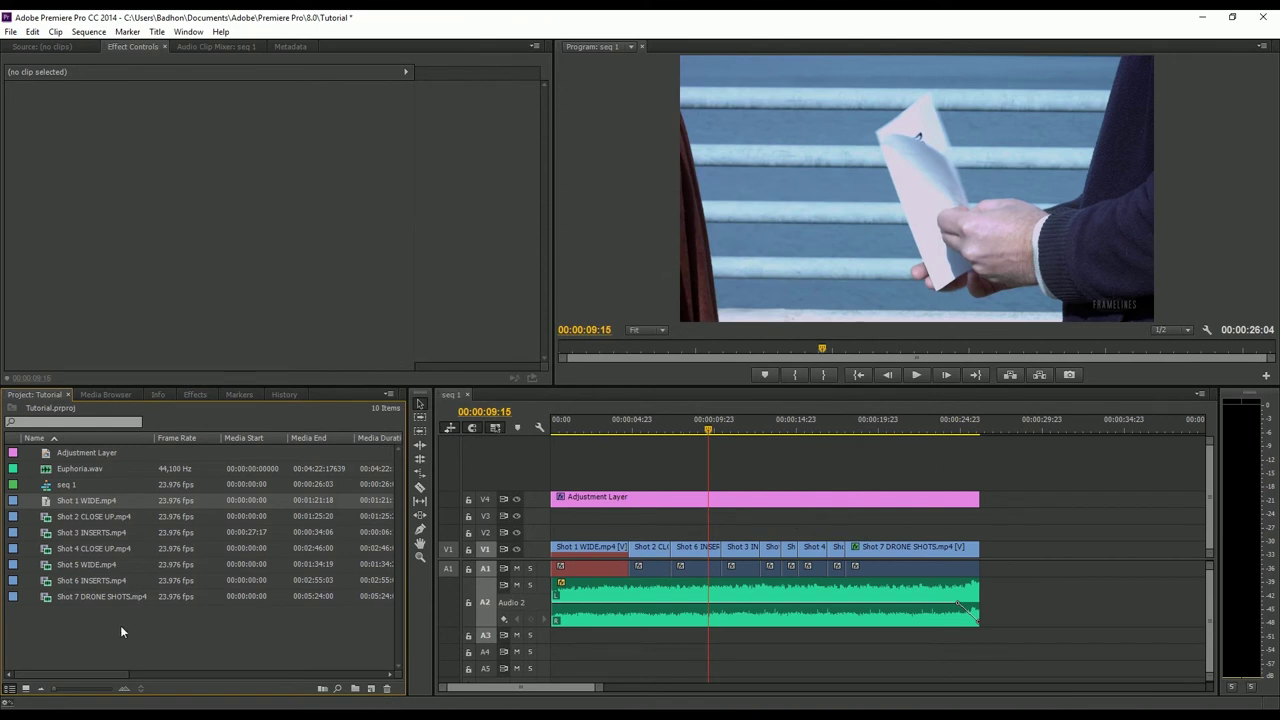
pyautogui.click(57, 504)
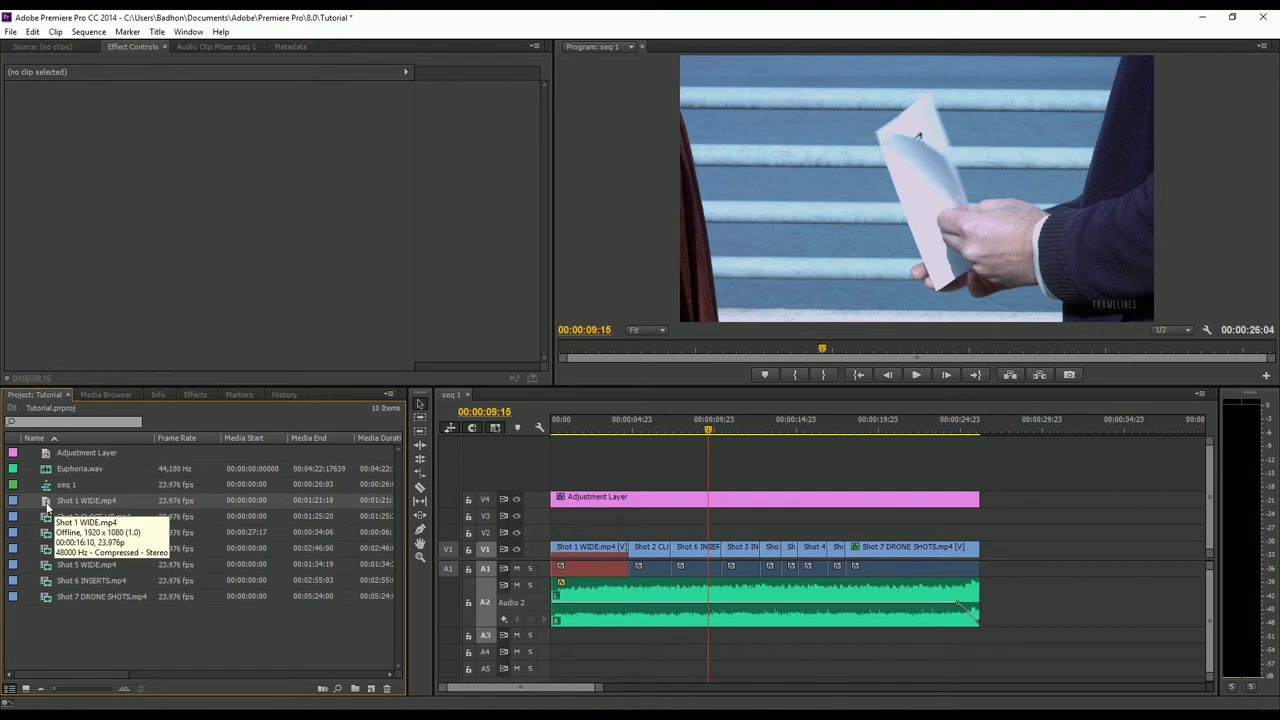
pyautogui.rightClick(47, 510)
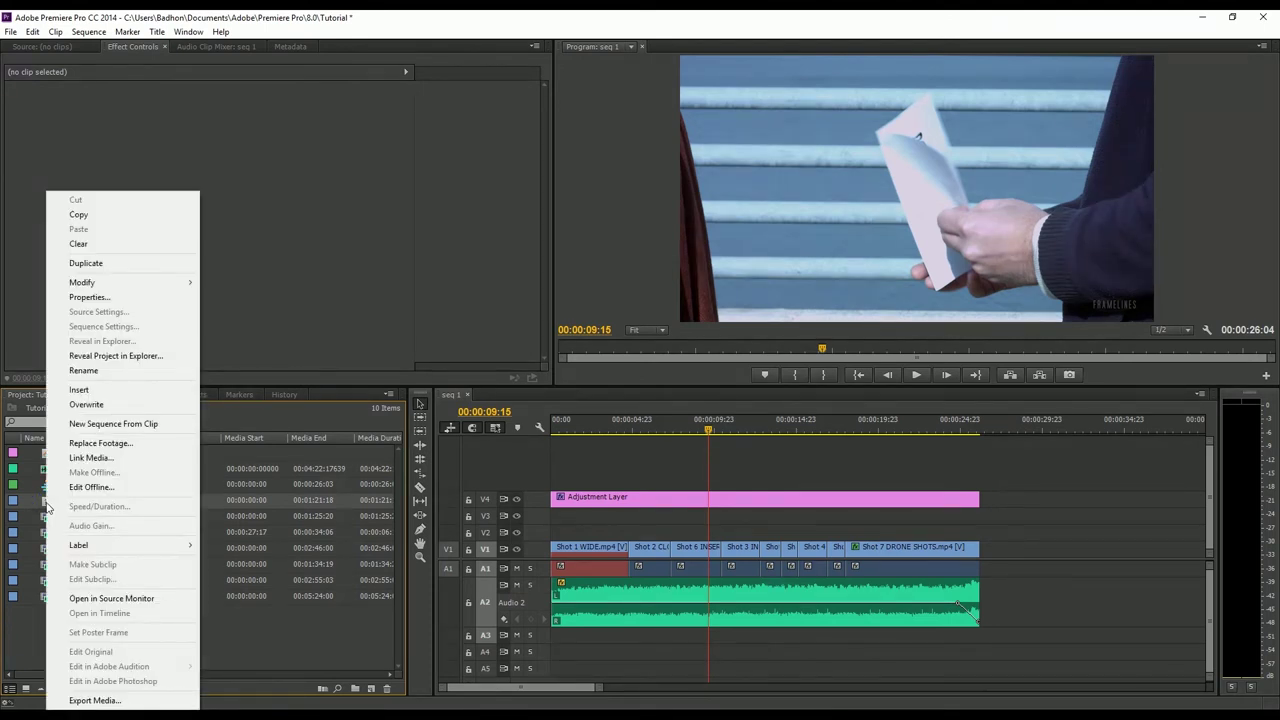
pyautogui.click(90, 458)
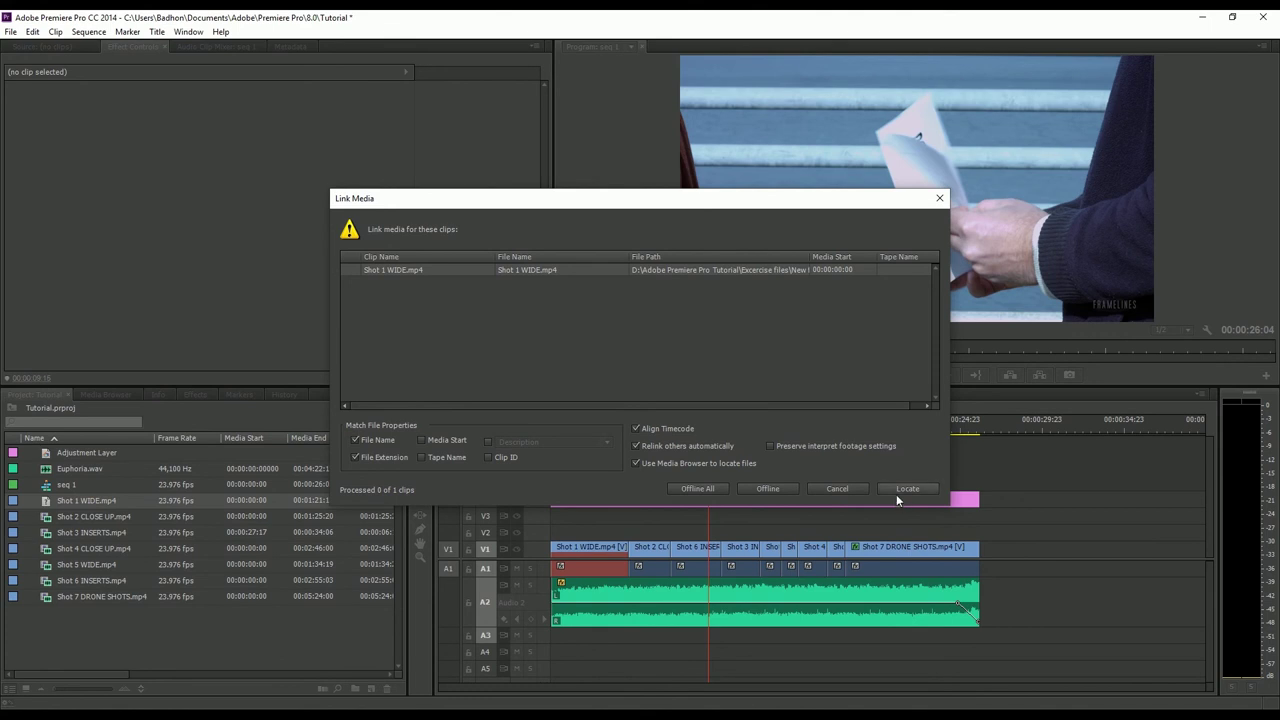
pyautogui.click(838, 488)
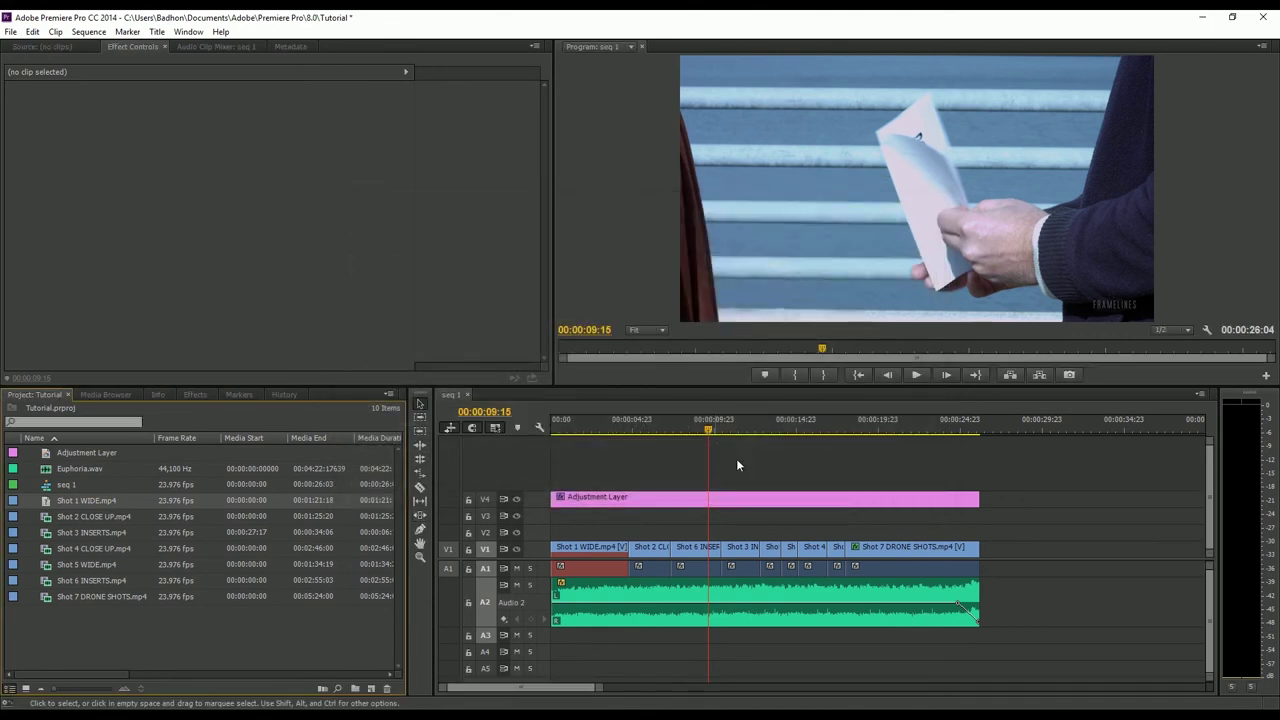
# Relink the offline Shot 1 WIDE.mp4 clip to the Shot 1 WIDE file in the Excercise files folder.
pyautogui.rightClick(45, 501)
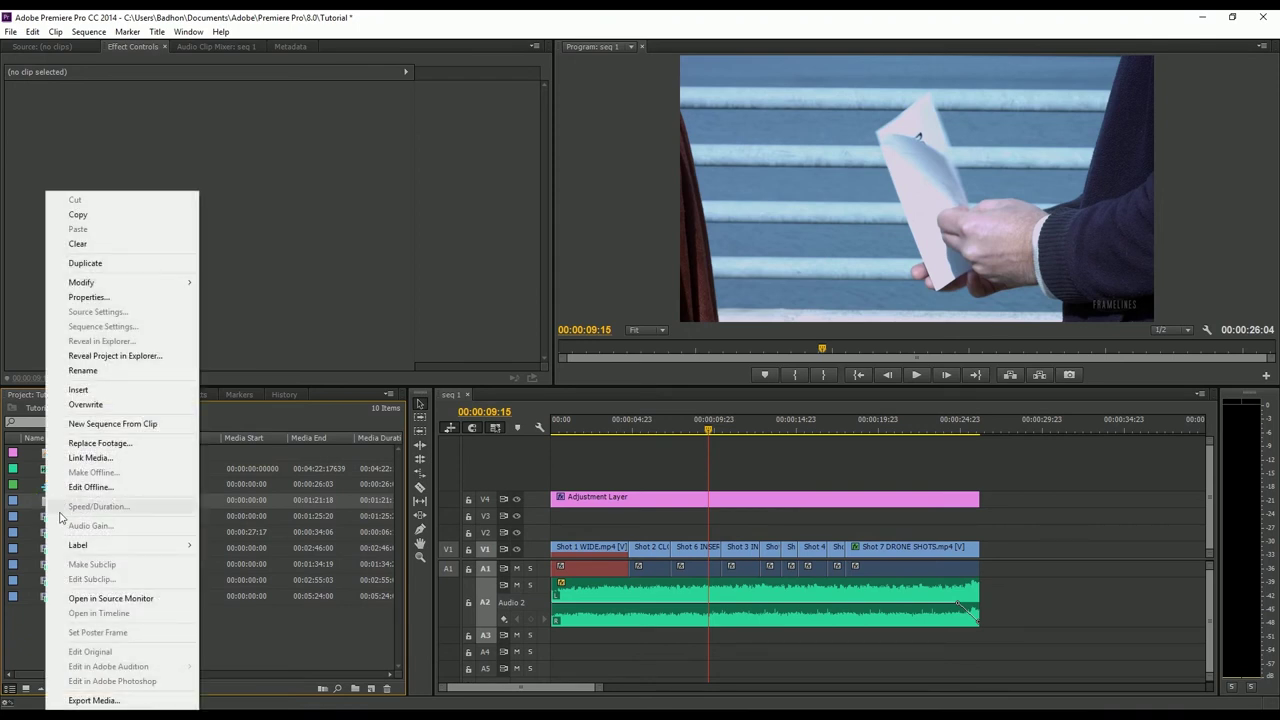
pyautogui.click(90, 458)
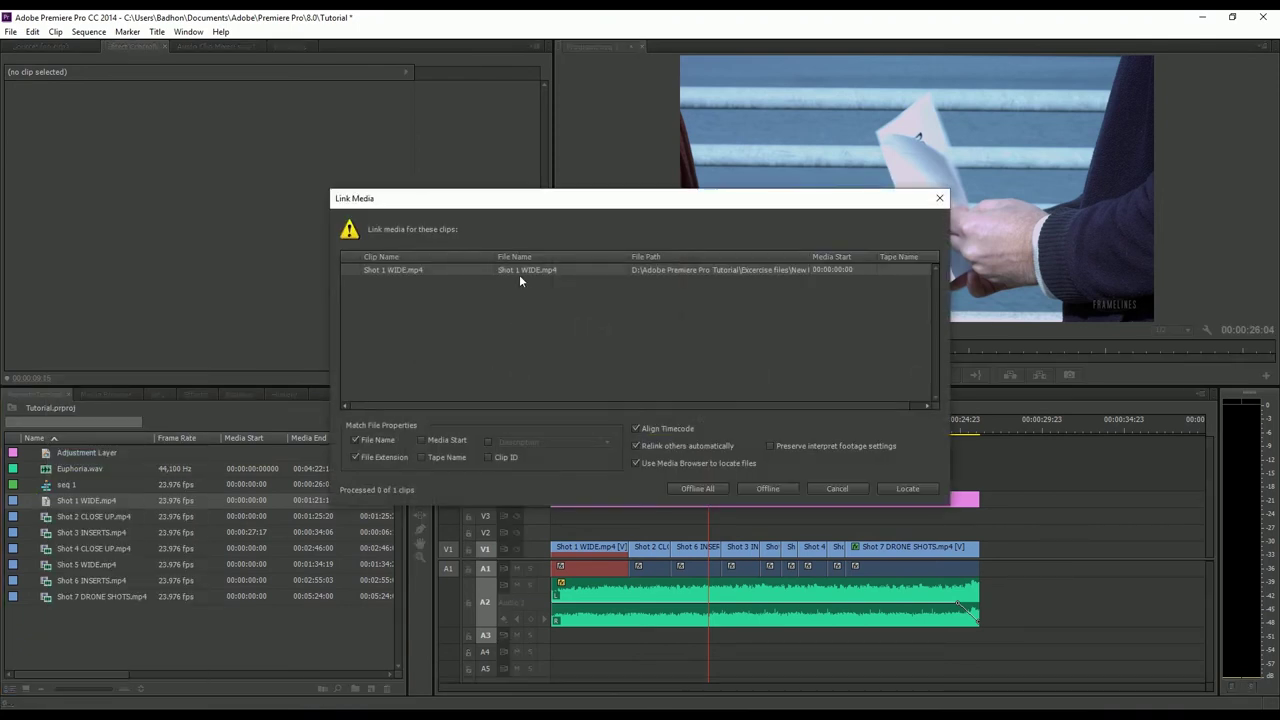
pyautogui.click(907, 488)
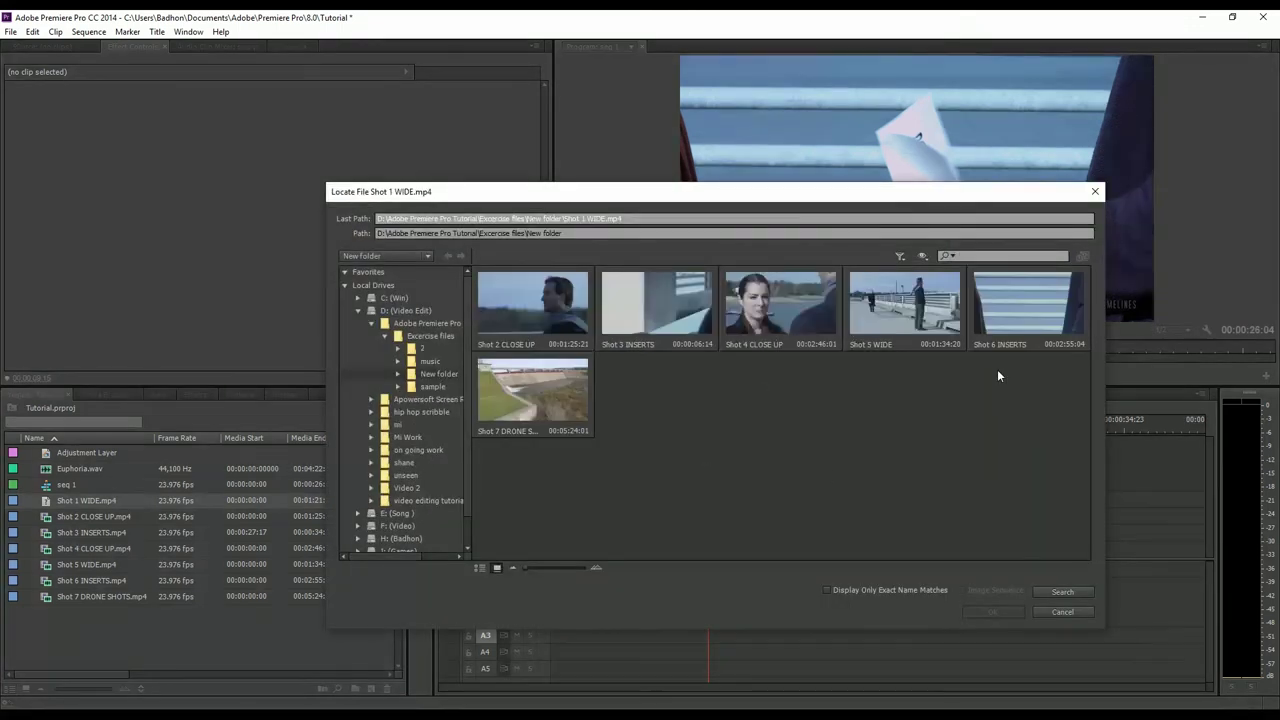
pyautogui.click(430, 336)
pyautogui.click(1028, 307)
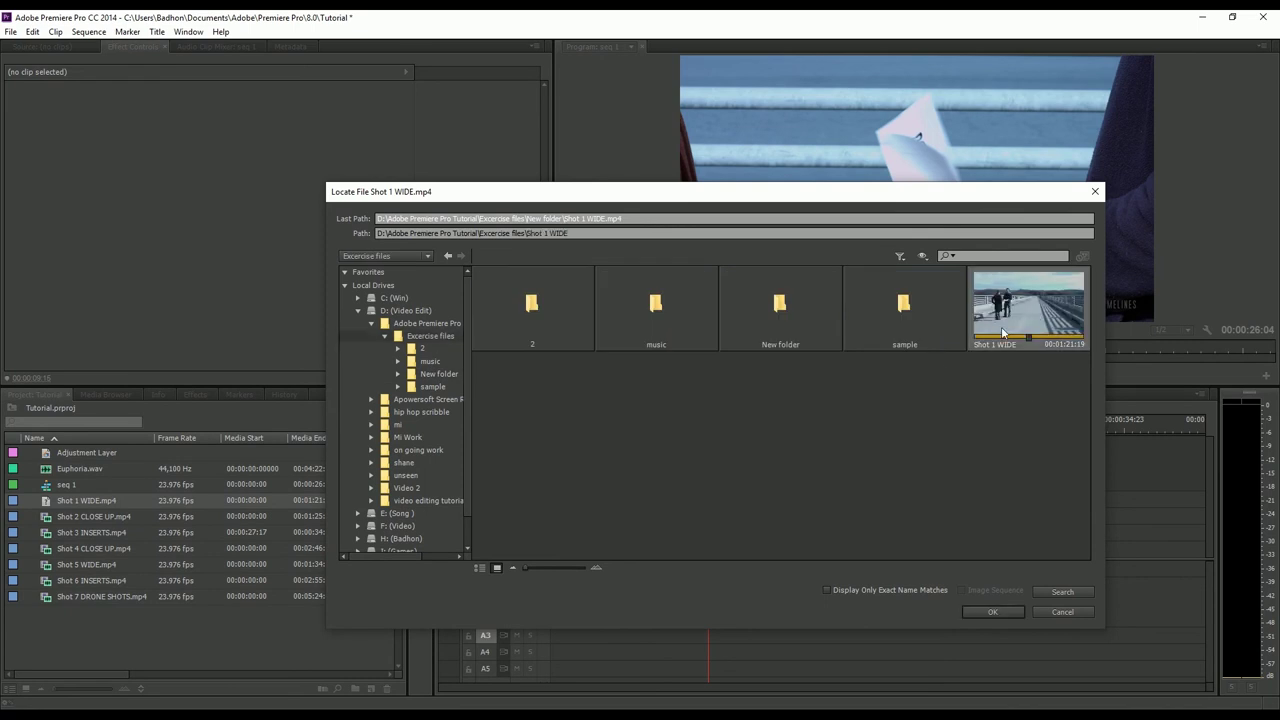
pyautogui.click(1008, 611)
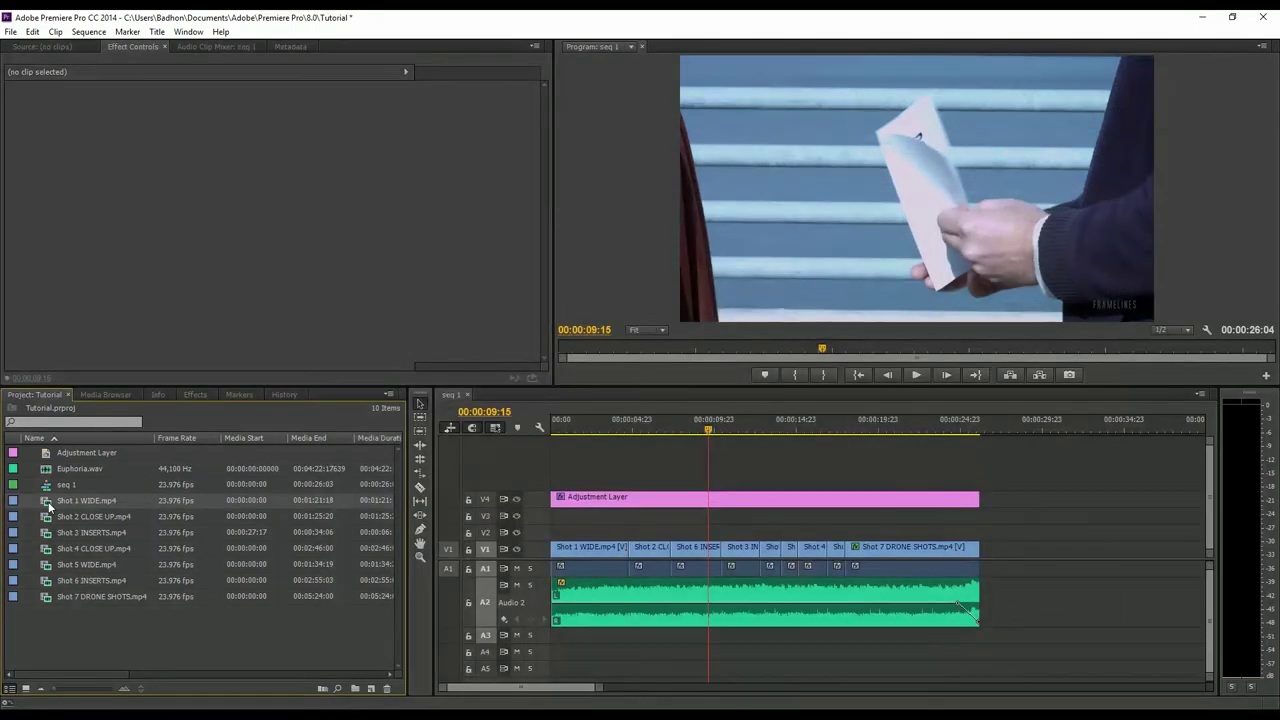